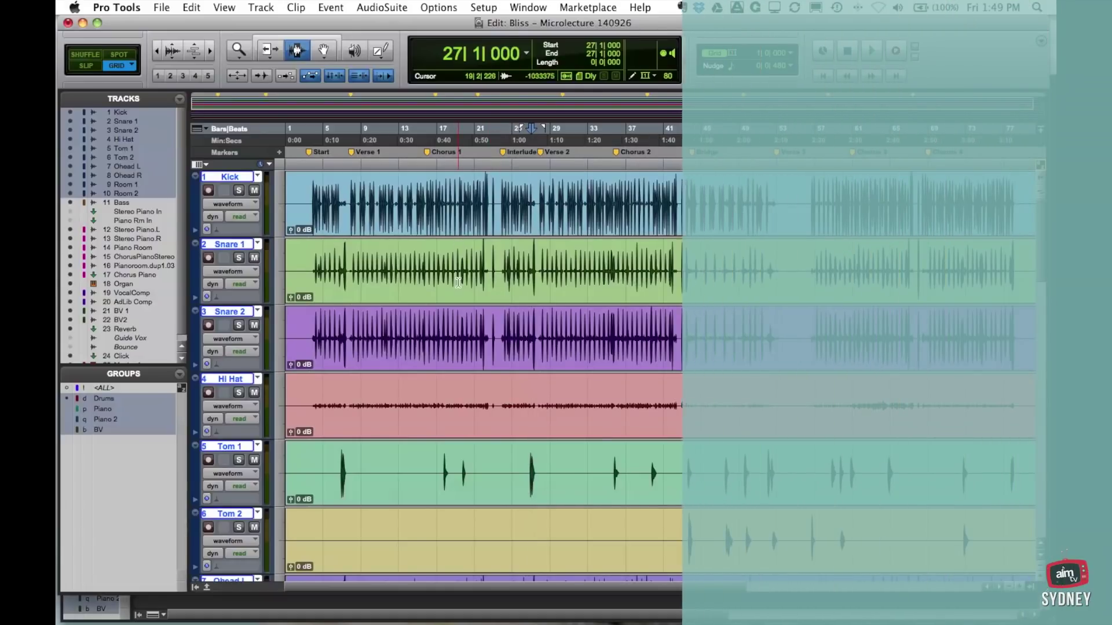
scroll(456, 311, down, 2)
scroll(455, 310, up, 2)
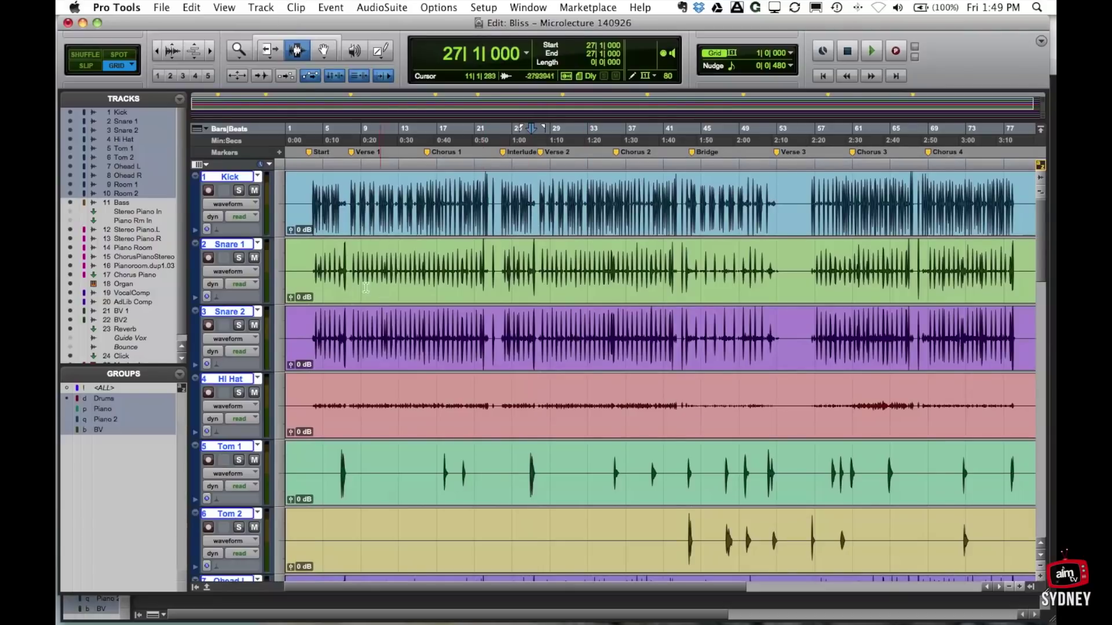
click(569, 323)
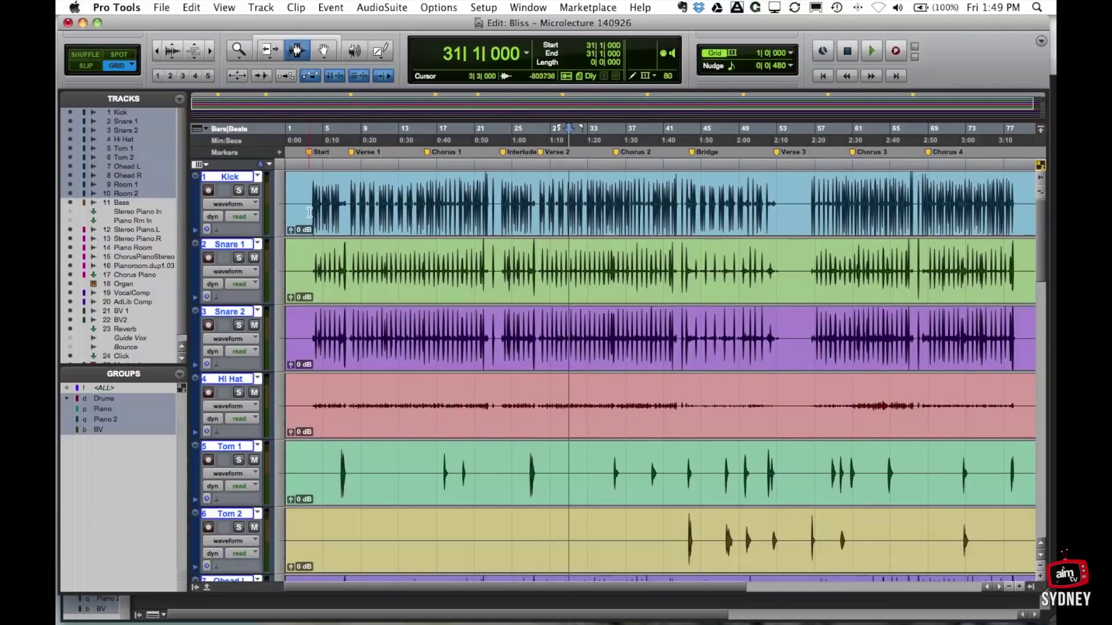
drag(288, 207, 495, 207)
click(494, 207)
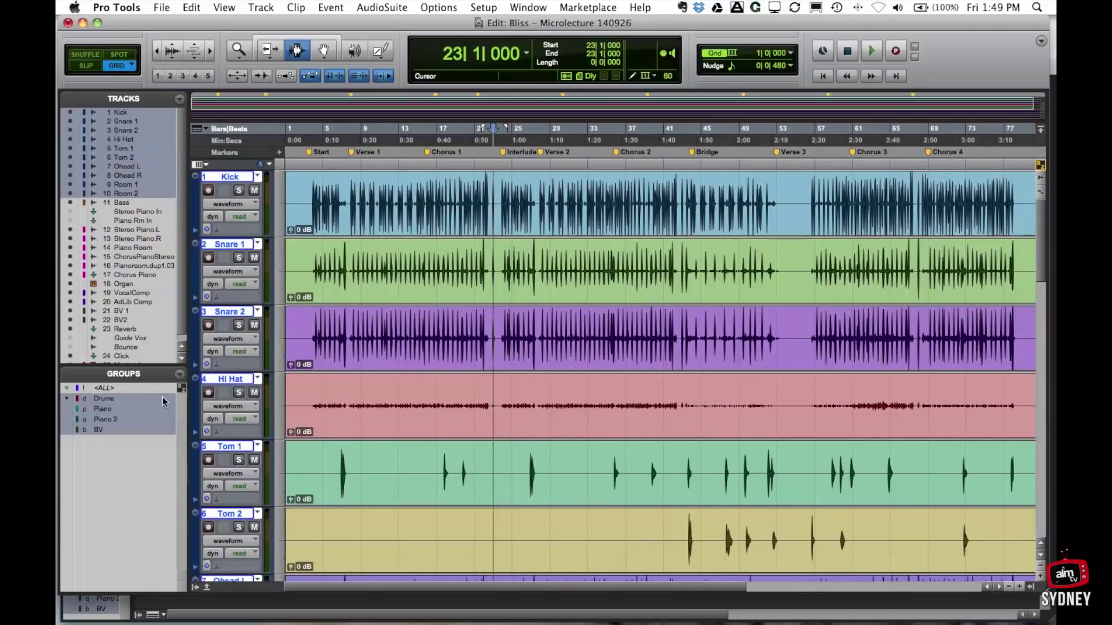
Deactivate the Drums, Piano, Piano 2 and BV groups
click(131, 398)
click(110, 407)
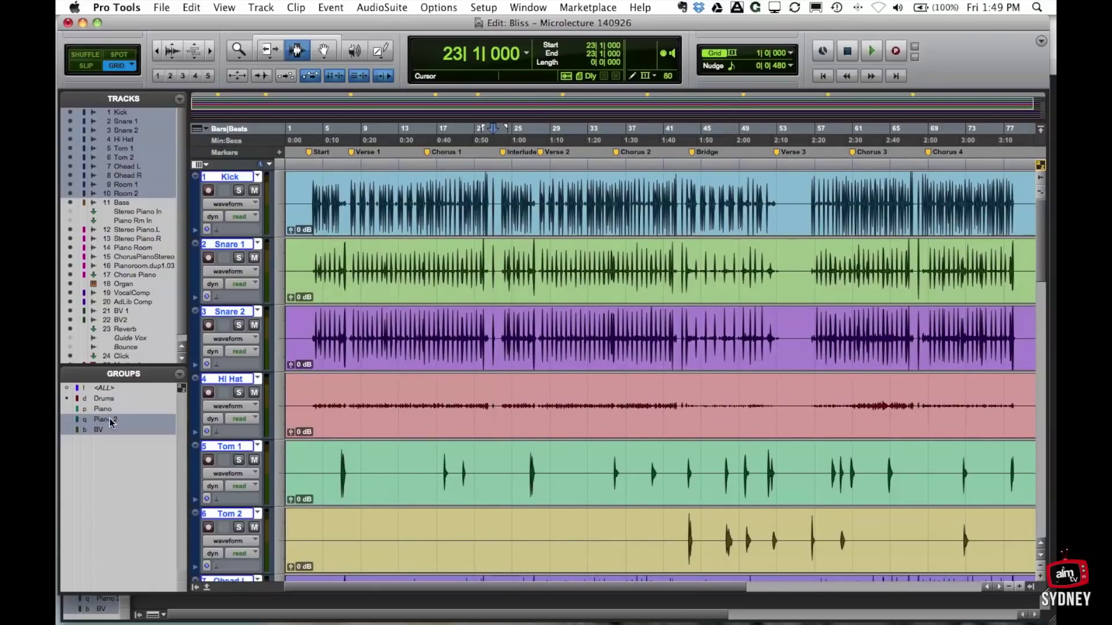
click(109, 418)
click(110, 429)
Select separate bar ranges on the Kick, Snare 1 and Snare 2 tracks to check that each can be selected independently
drag(387, 191, 578, 192)
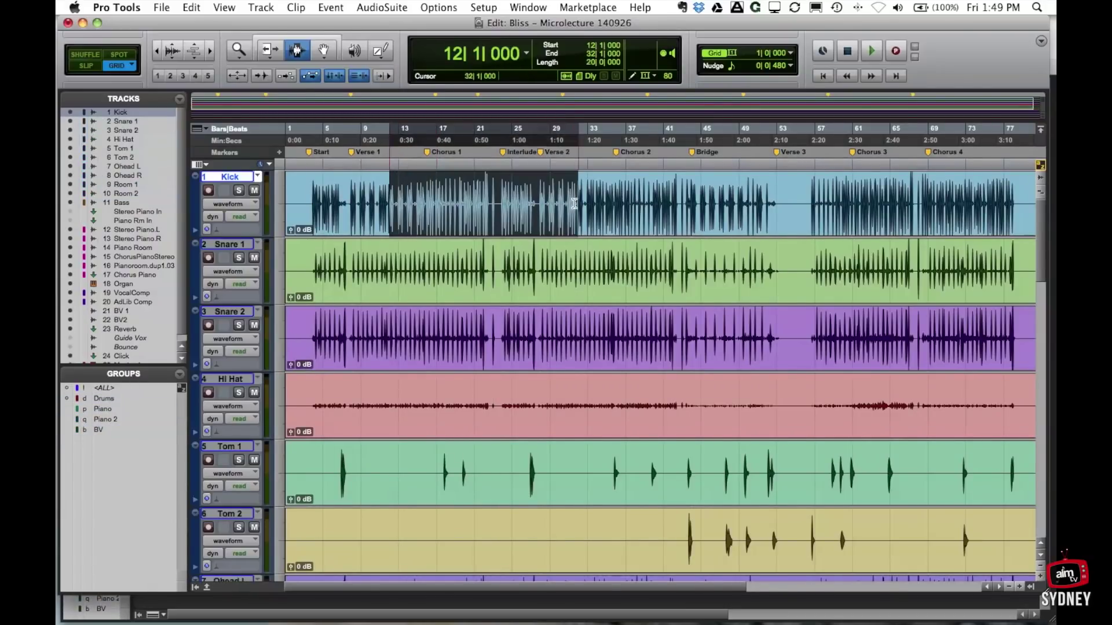
click(588, 268)
drag(414, 250, 524, 271)
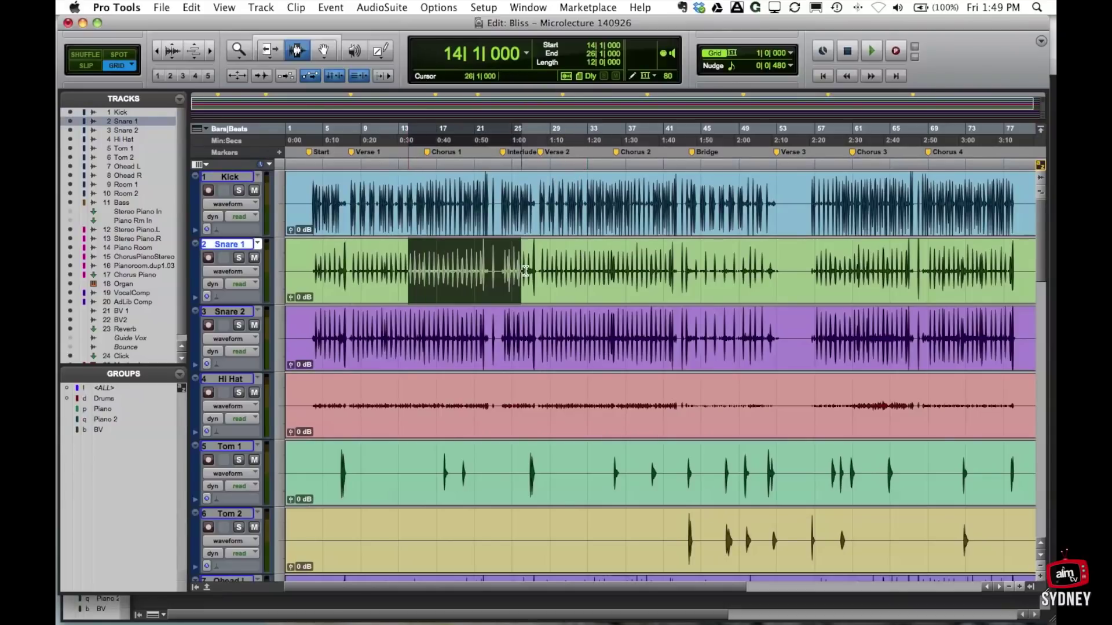
drag(483, 331, 635, 326)
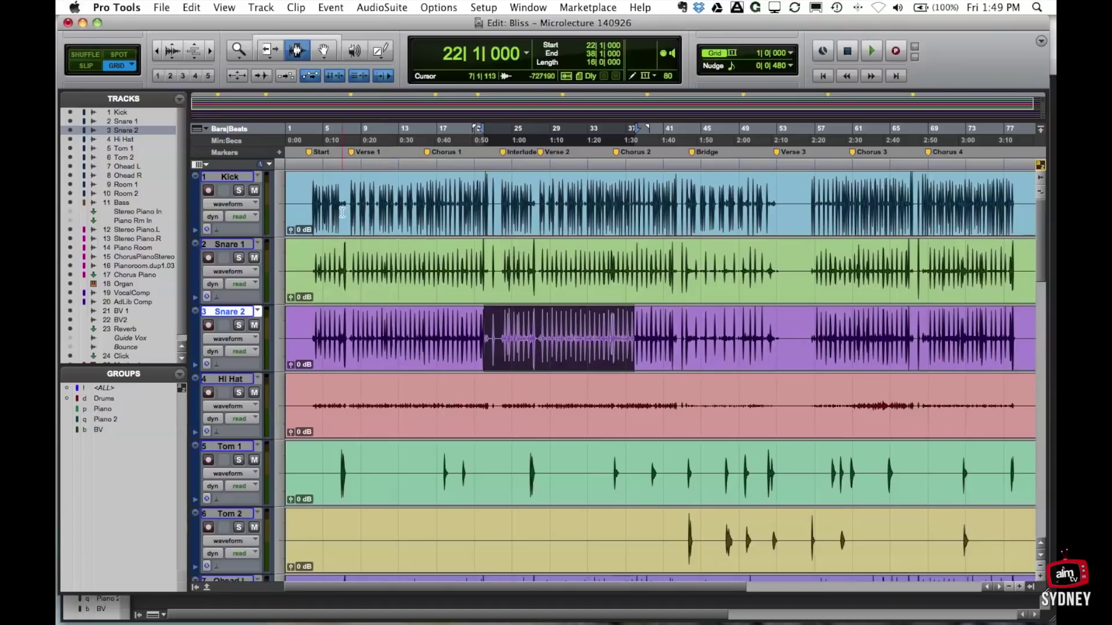
drag(337, 207, 541, 203)
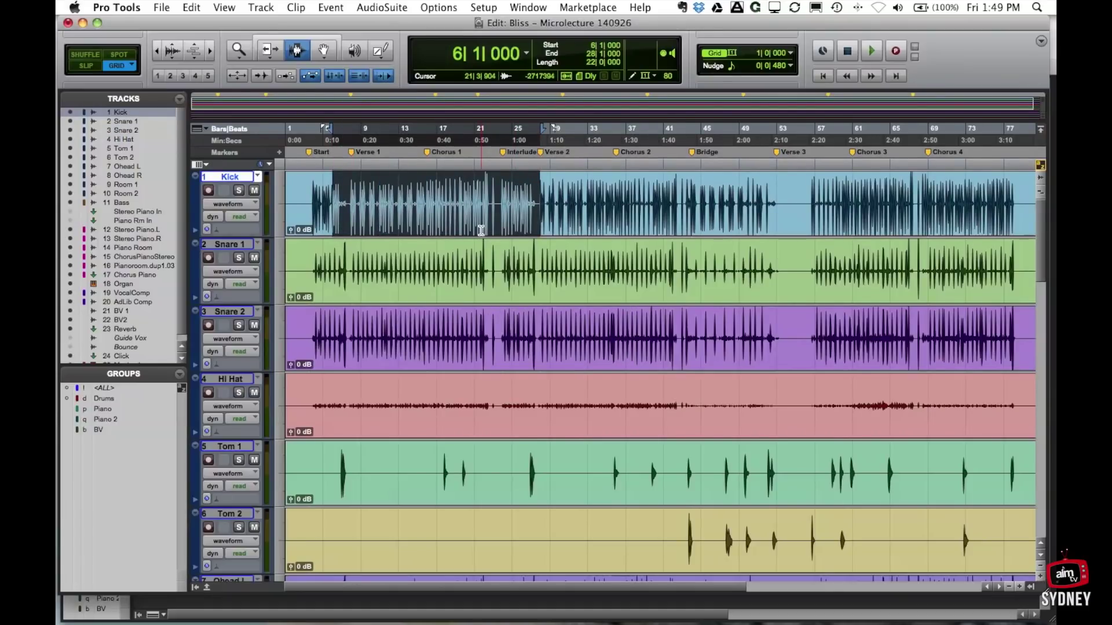
Try placing copies of the Kick and Snare 2 clips at bar 124 with the Grabber tool
key(super+bracketleft)
key(super+bracketleft)
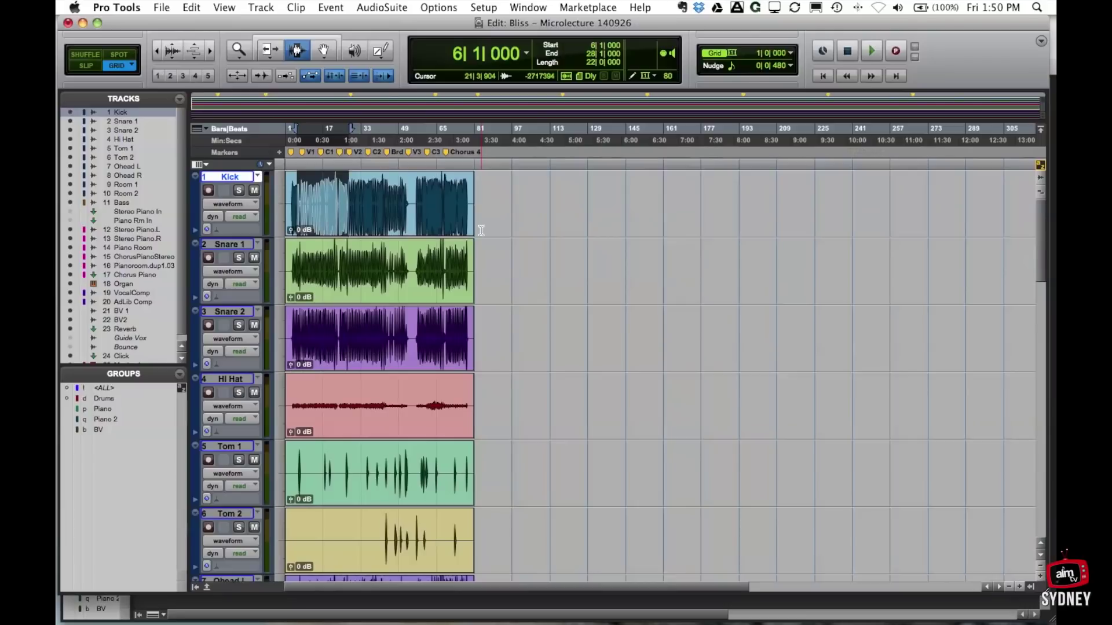
click(325, 51)
click(335, 197)
drag(336, 200, 776, 212)
Delete the copied Kick and Snare 2 clips that start at bar 124
click(297, 50)
key(Delete)
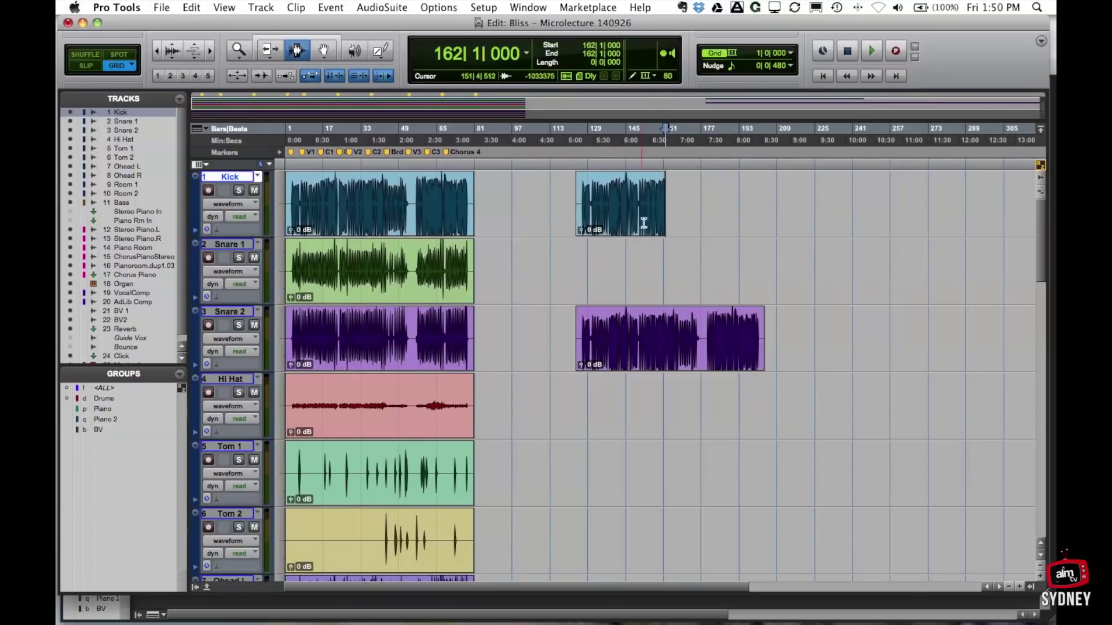
shift+click(572, 209)
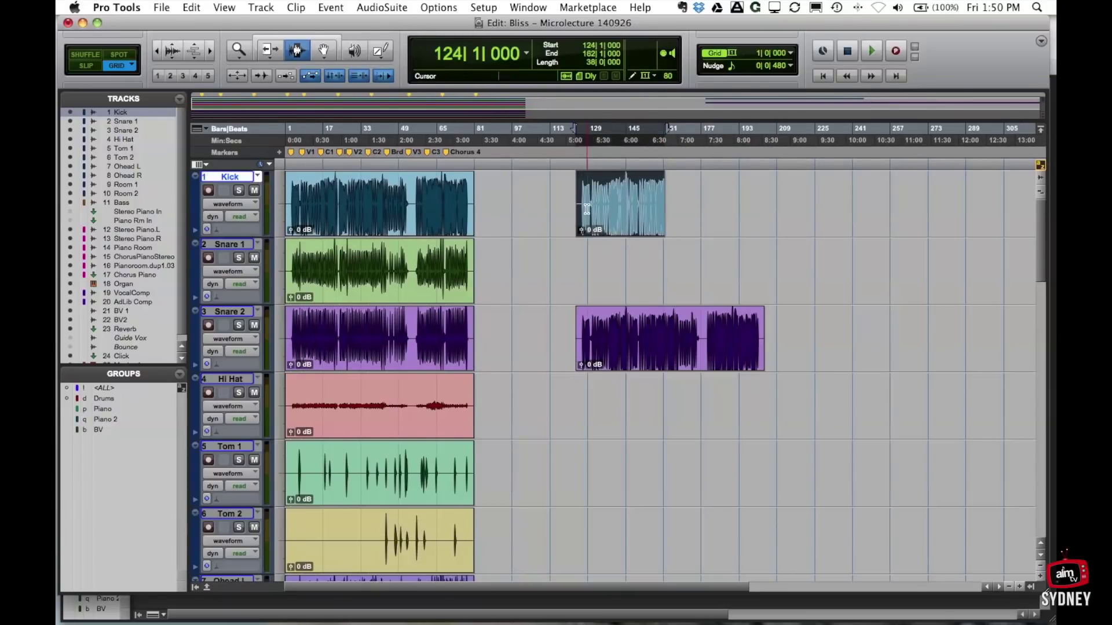
key(Delete)
double_click(650, 354)
key(Delete)
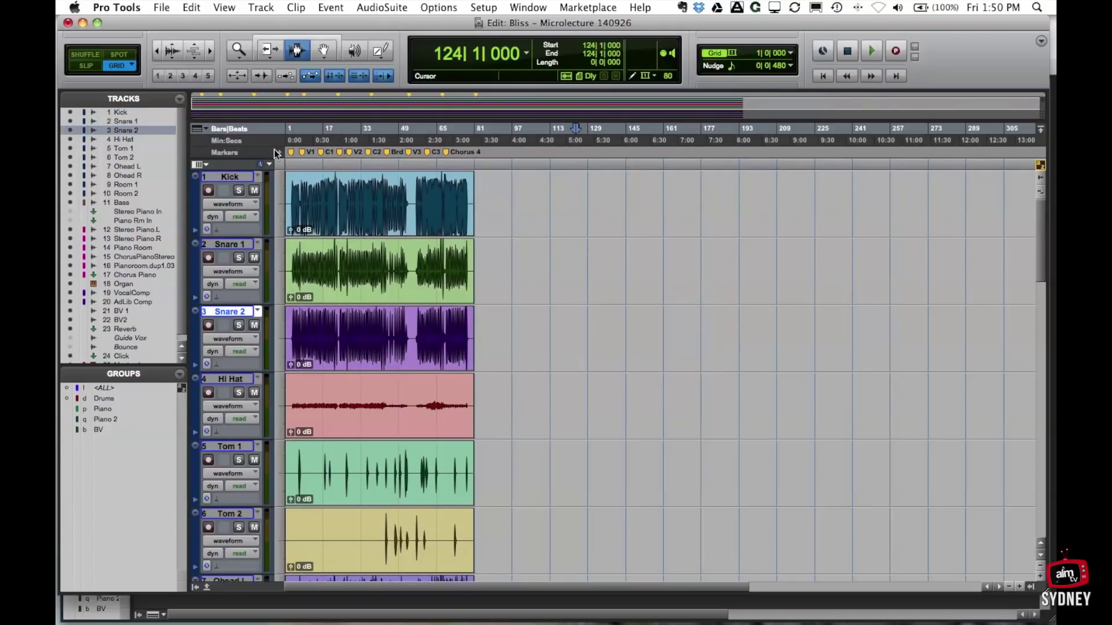
Examine the drum channels in the Mix window and return to the Edit window
key(super+equal)
key(super+equal)
key(super+equal)
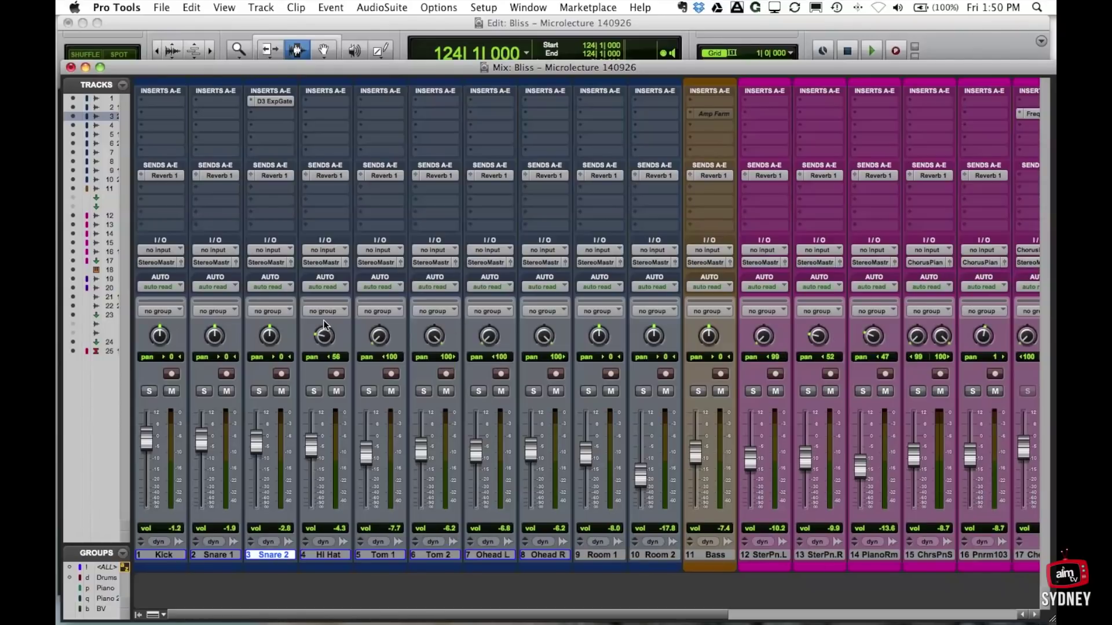
key(super+equal)
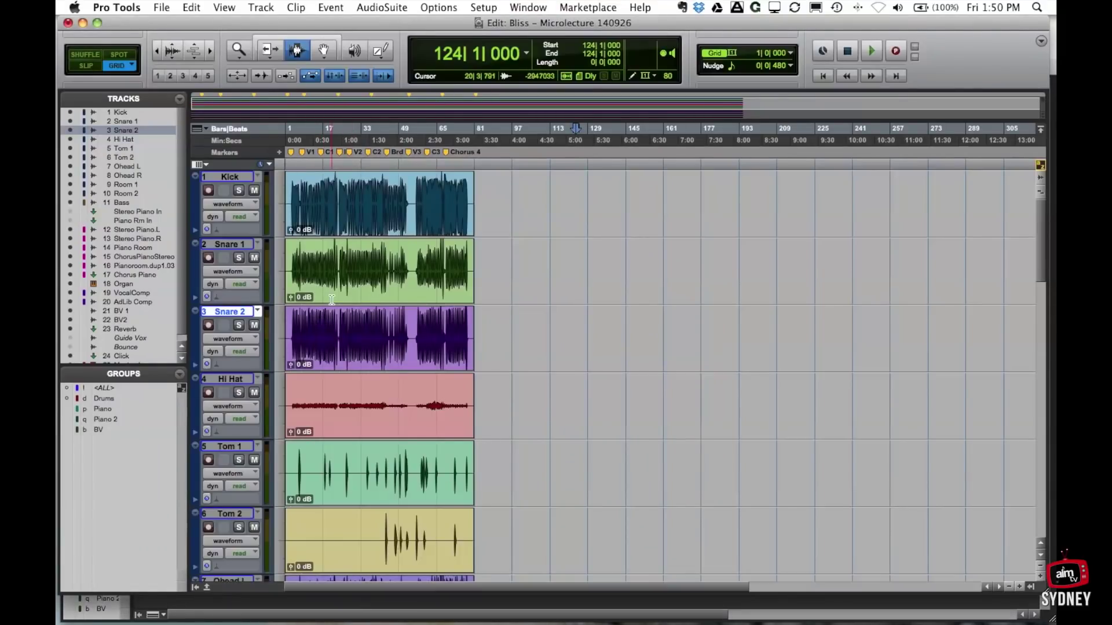
Select the whole Kick clip from bar 1, and narrow the selection to bars 4 through 41
key(Return)
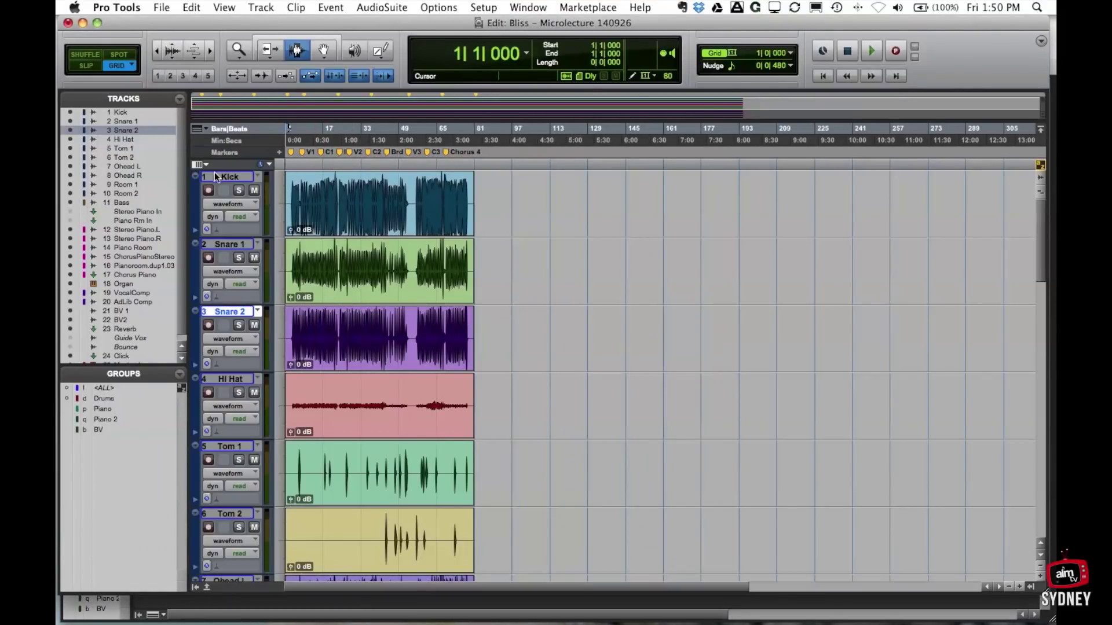
click(364, 209)
key(Return)
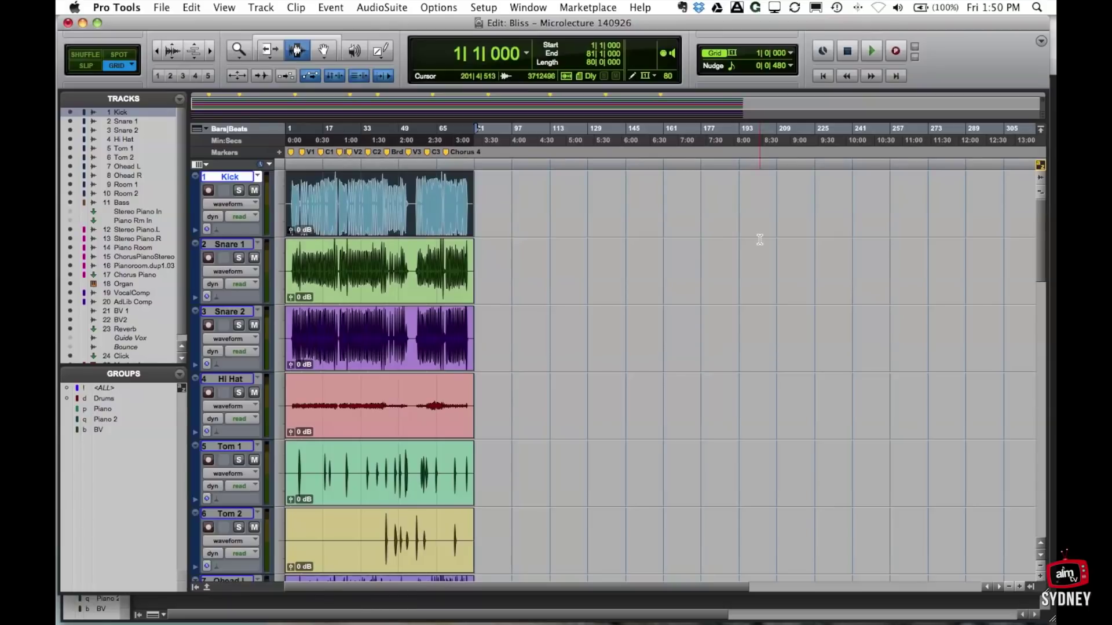
scroll(760, 239, down, 3)
scroll(760, 240, up, 3)
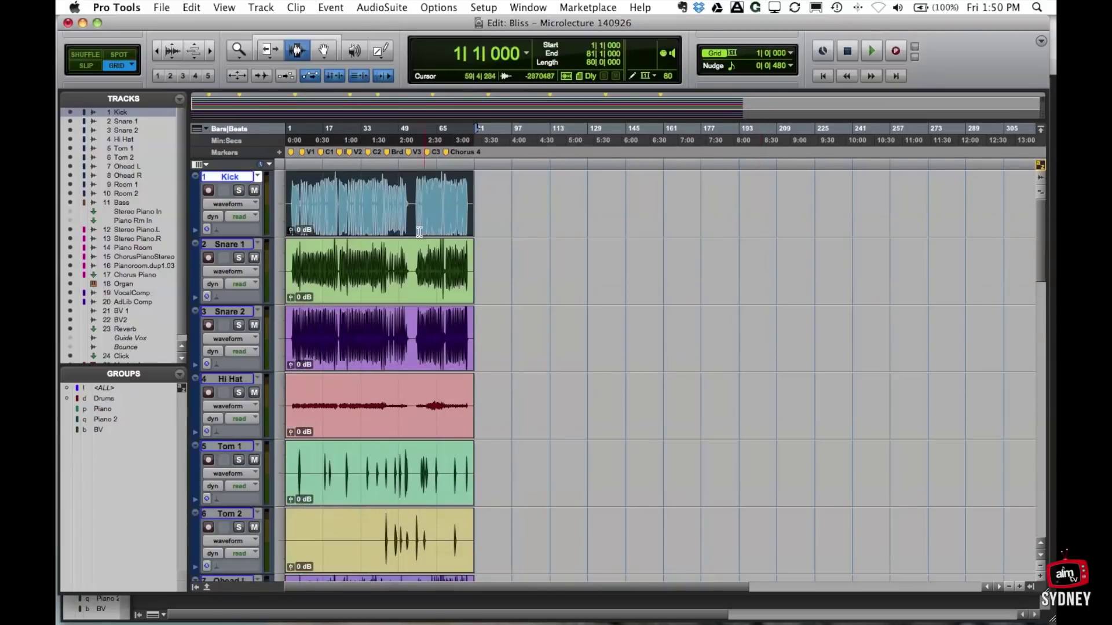
key(super+bracketright)
key(super+bracketright)
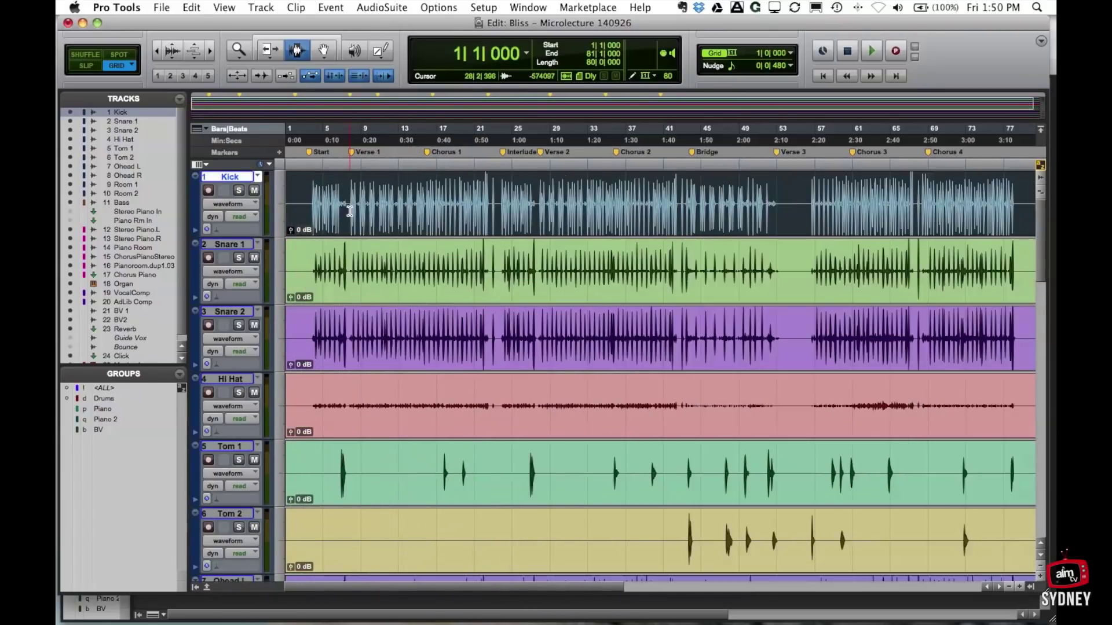
drag(308, 203, 663, 204)
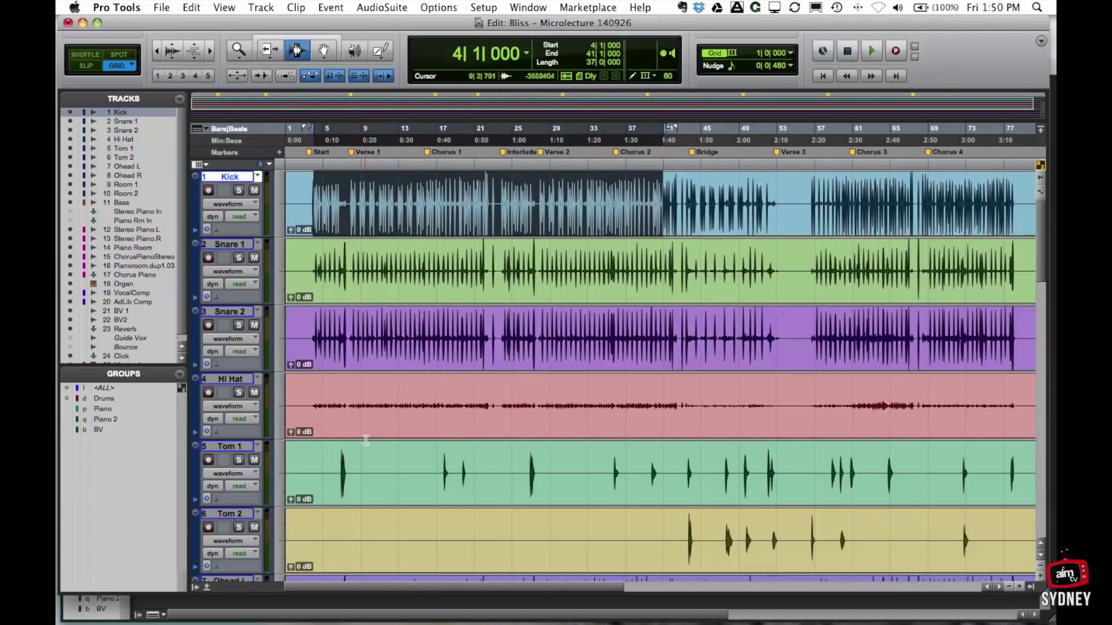
Create one new stereo audio track directly below the Ohead R track
scroll(366, 439, down, 3)
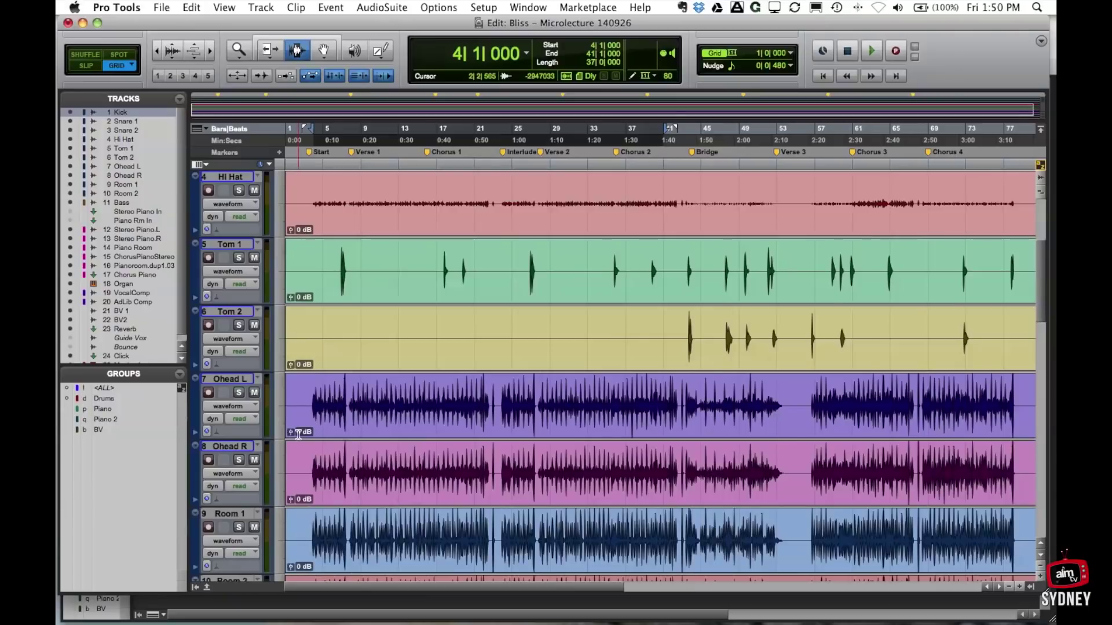
scroll(300, 430, down, 1)
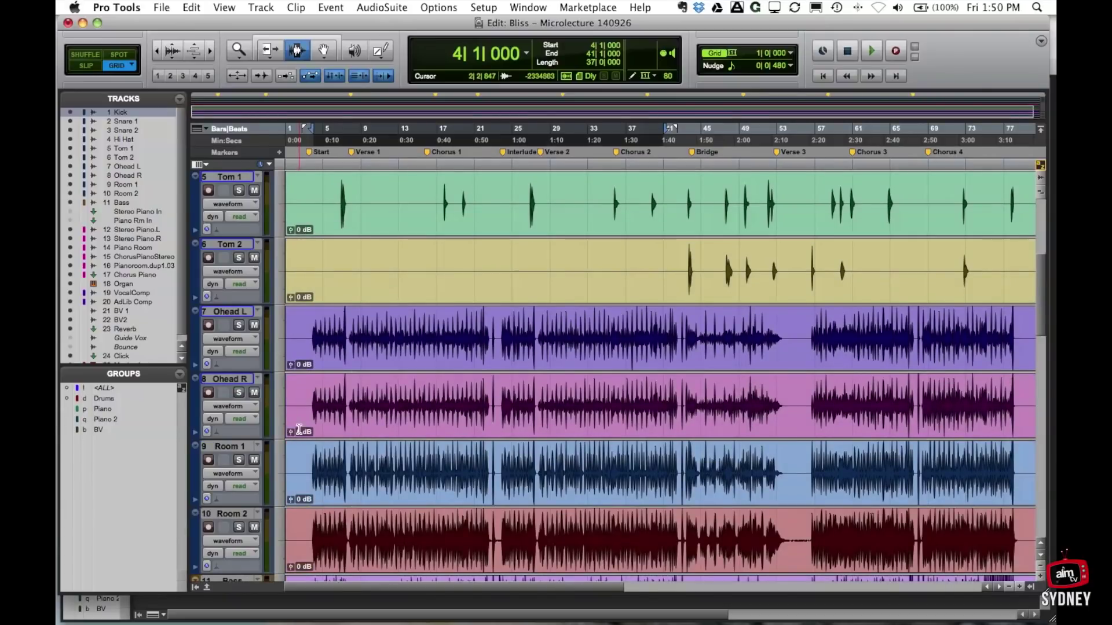
click(228, 379)
click(271, 6)
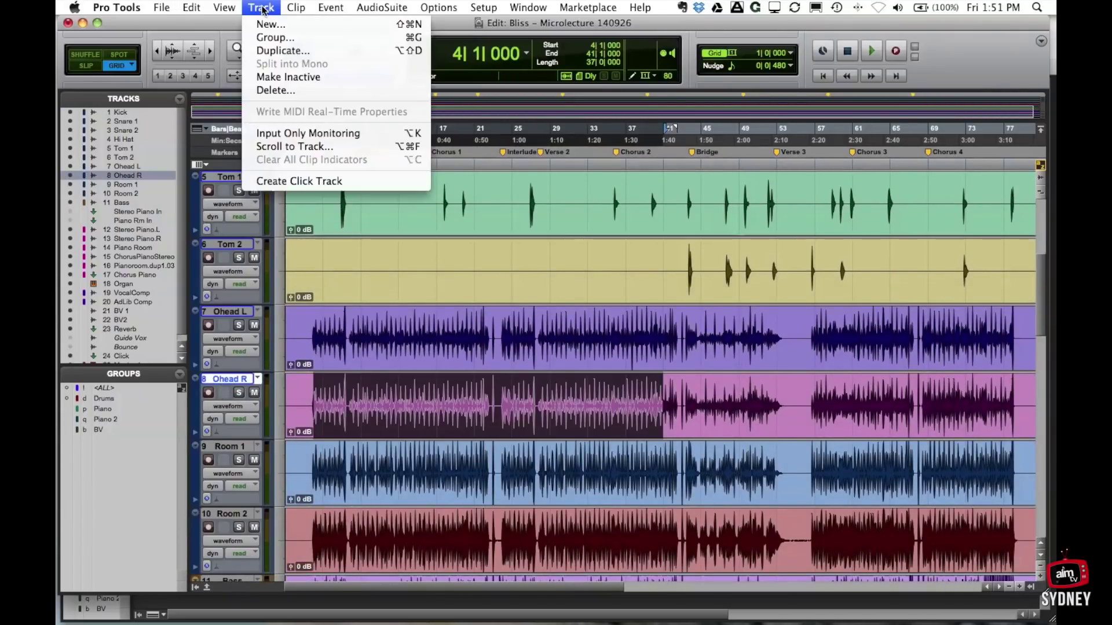
click(262, 25)
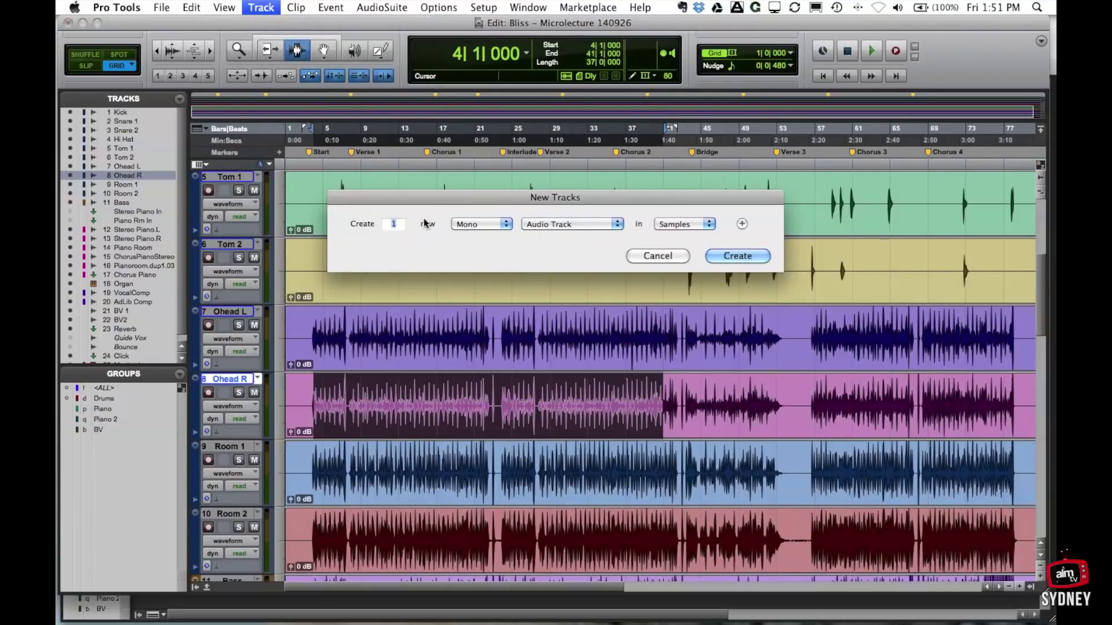
click(587, 221)
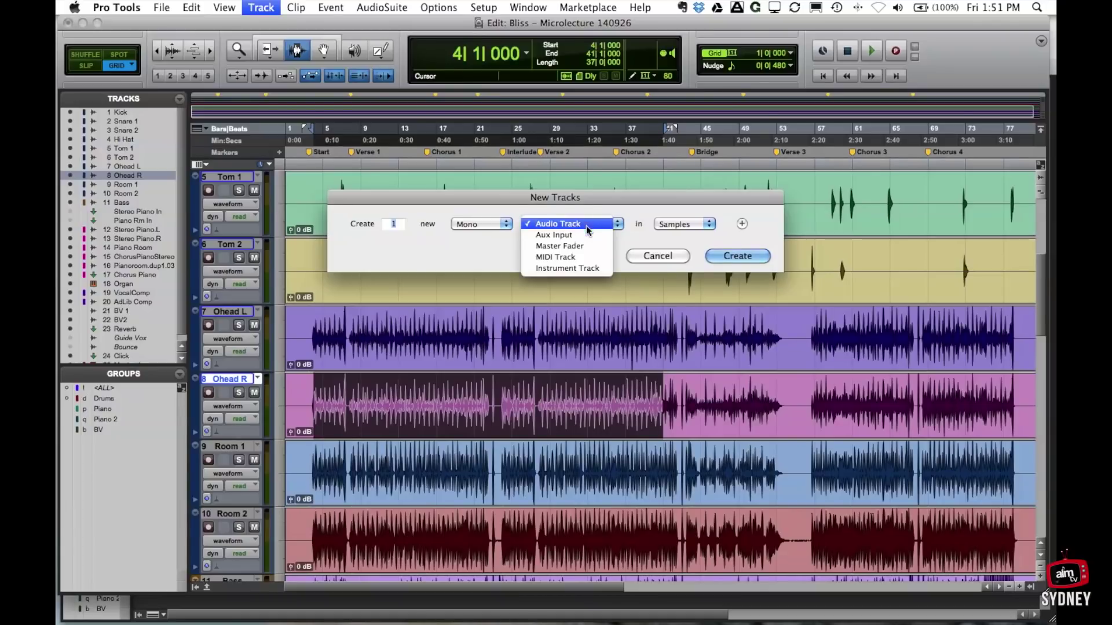
click(460, 247)
click(484, 226)
click(482, 235)
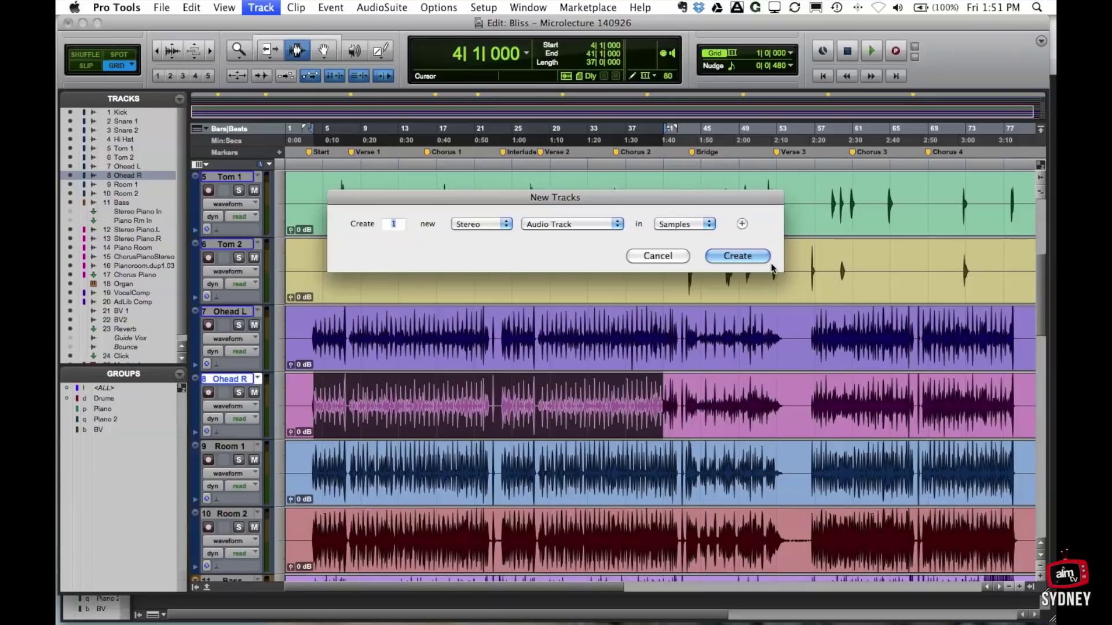
click(732, 257)
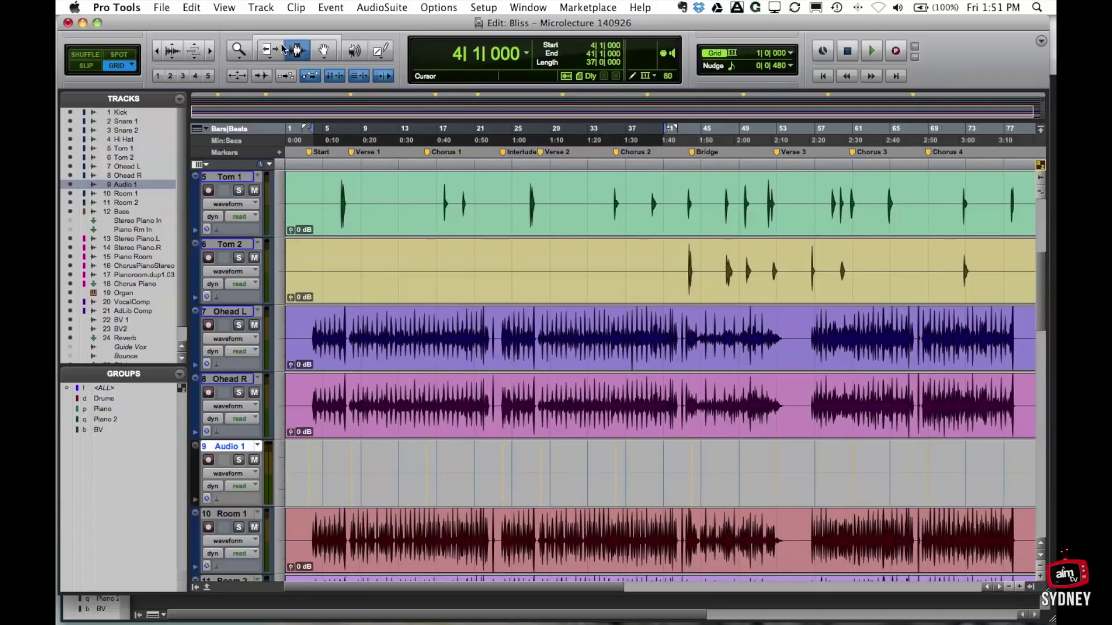
Move the full Ohead L and Ohead R clips together onto the stereo Audio 1 track with the Grabber tool
click(323, 51)
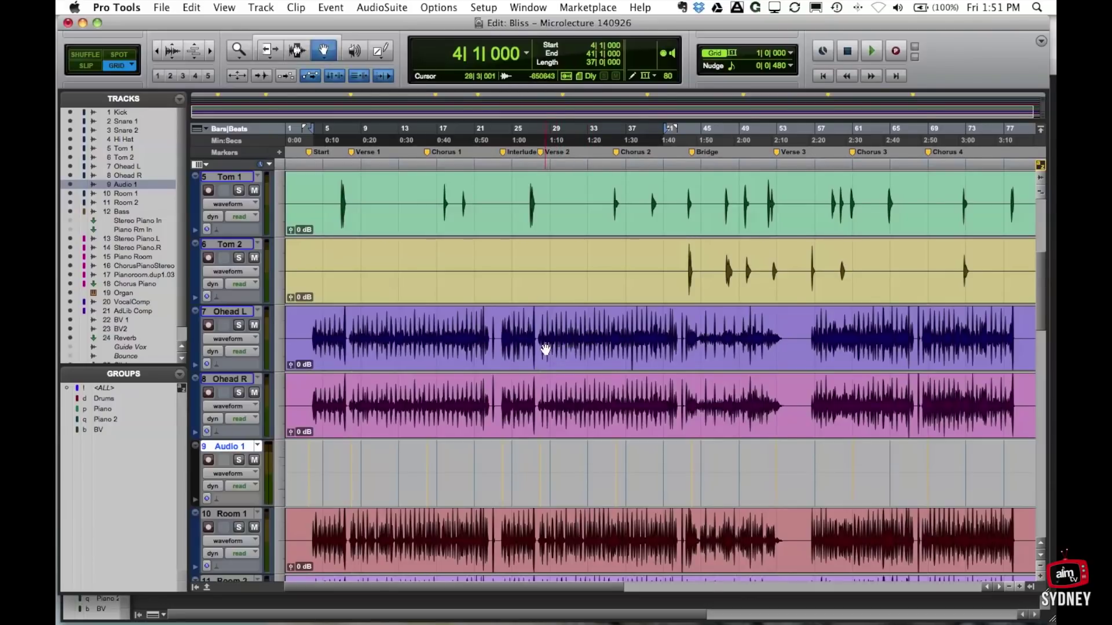
click(213, 313)
click(397, 369)
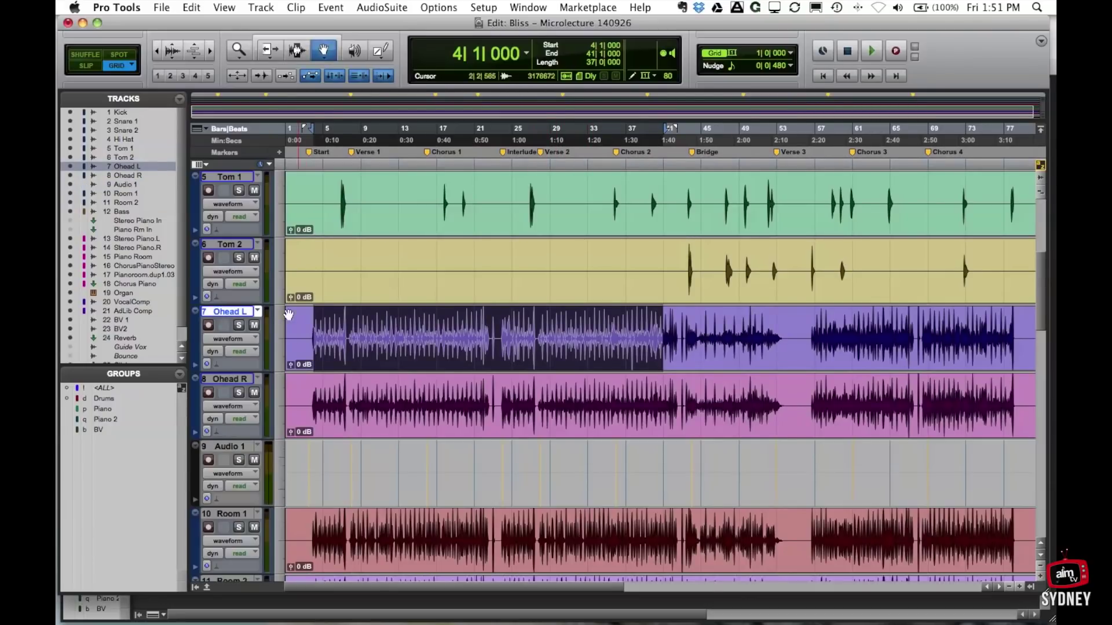
triple_click(392, 355)
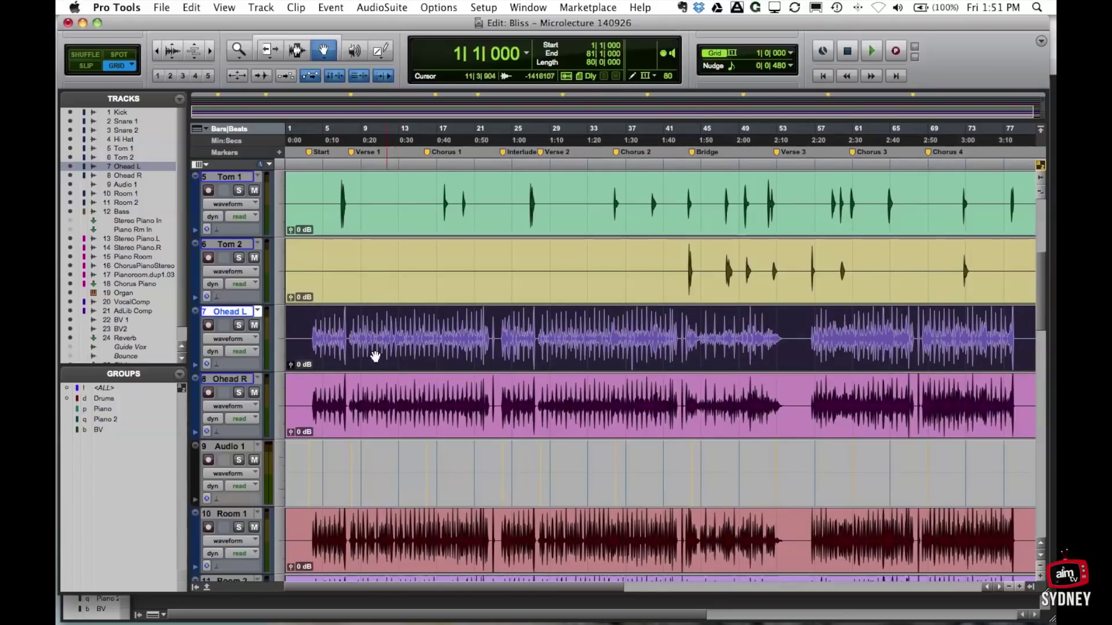
click(229, 383)
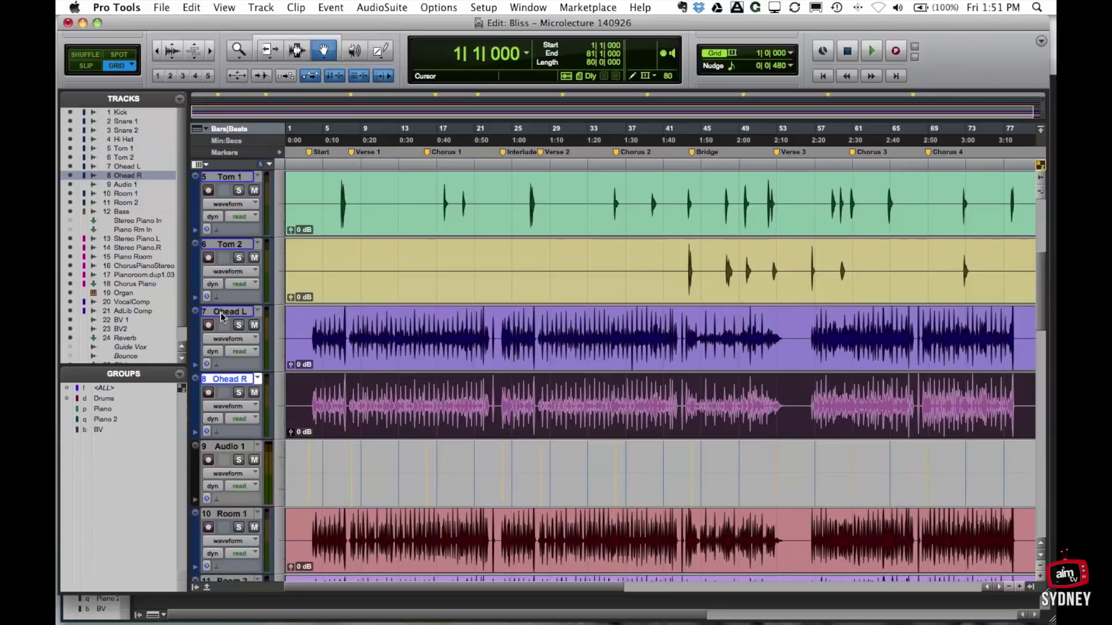
shift+click(363, 357)
drag(360, 354, 362, 454)
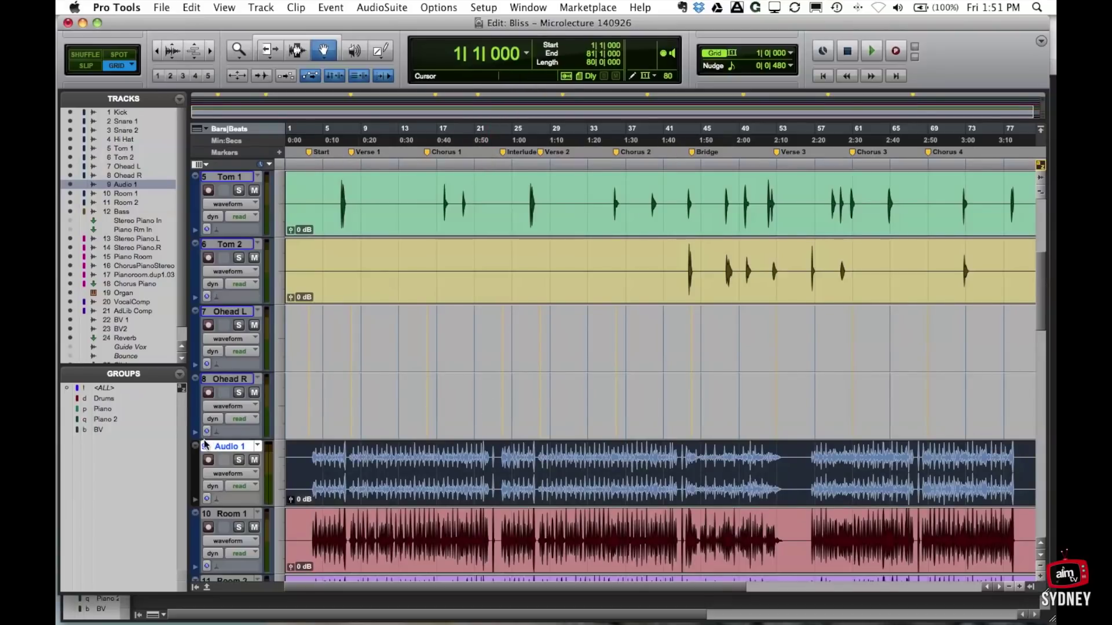
Move the Audio 1 track above Ohead L and set its track height to large
drag(227, 447, 226, 303)
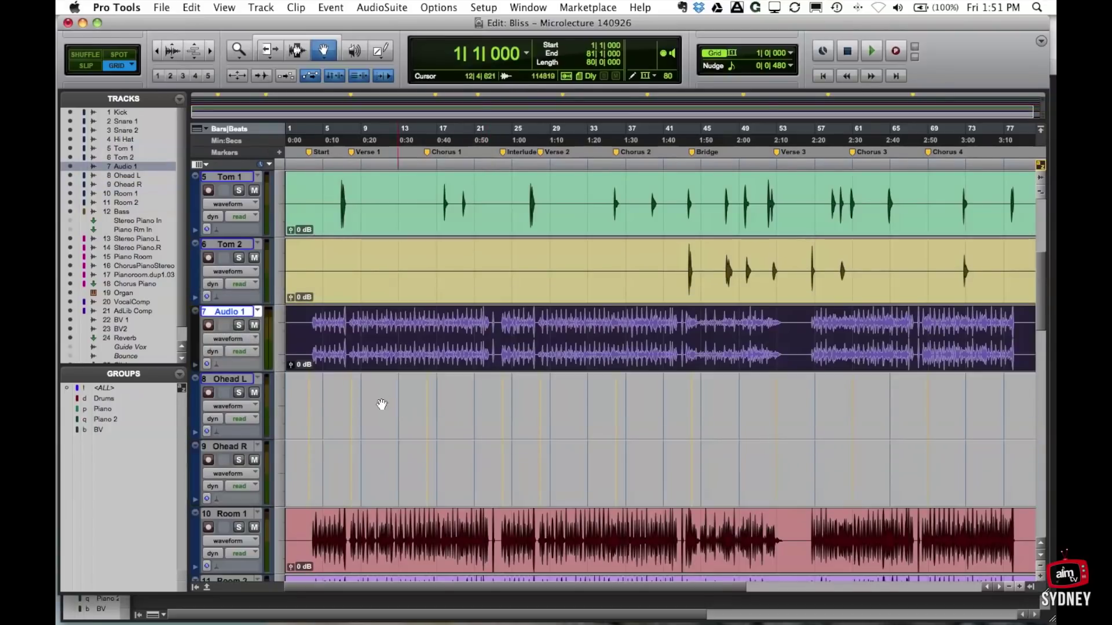
click(279, 341)
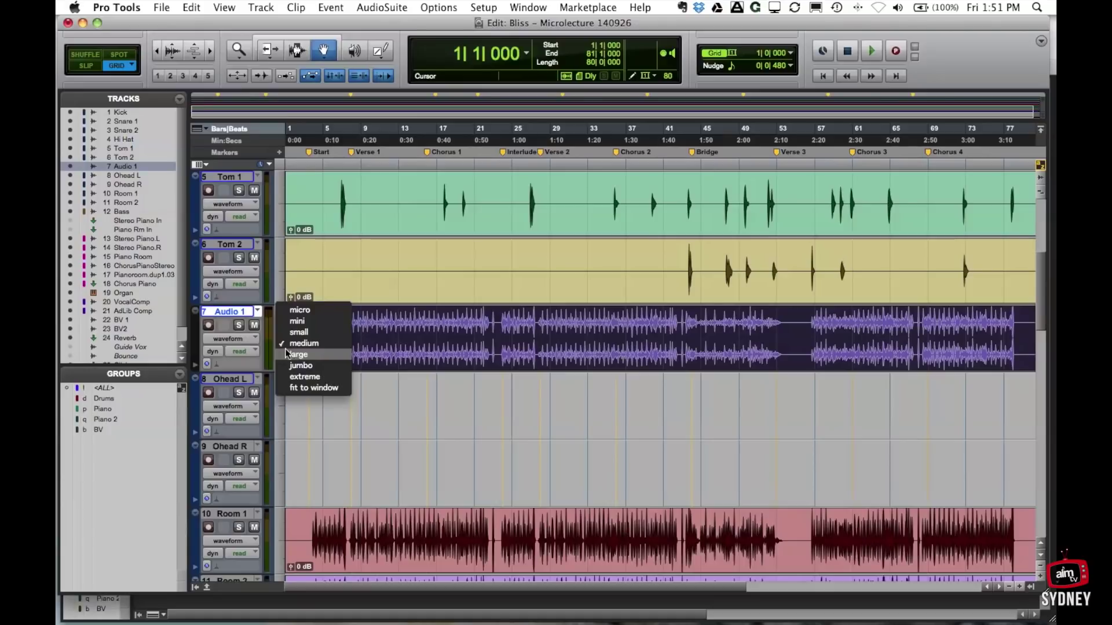
click(293, 355)
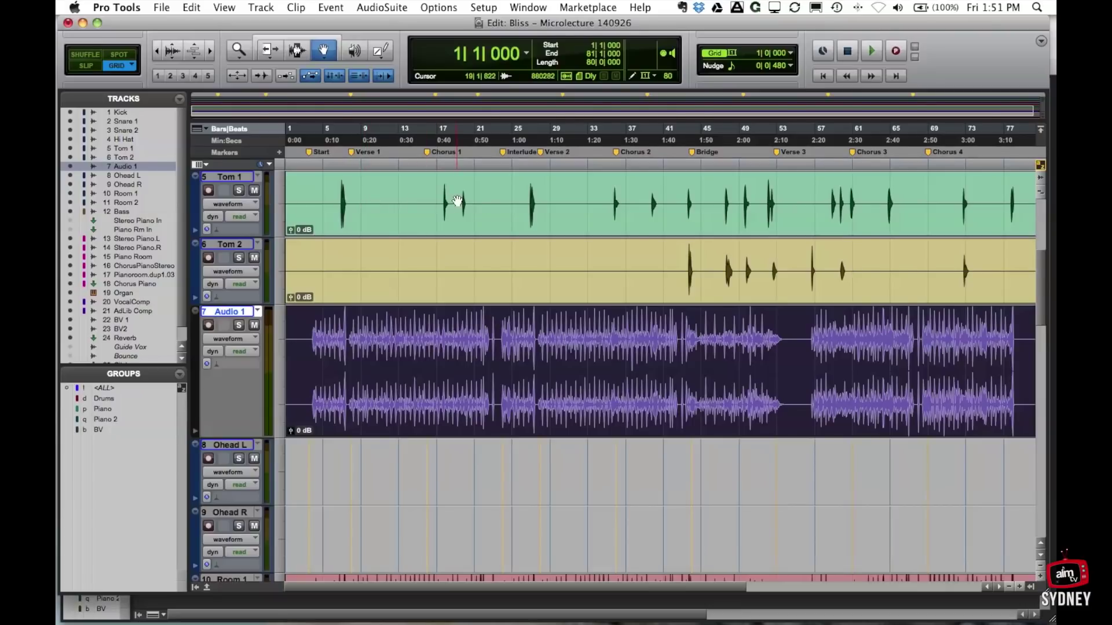
scroll(371, 303, up, 2)
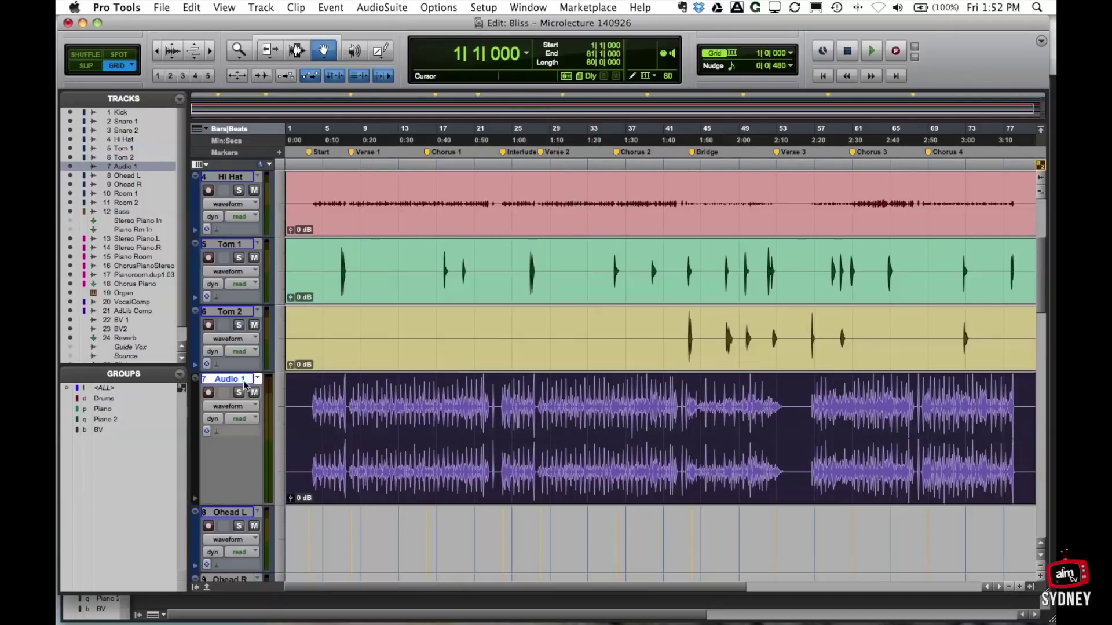
Rename the Audio 1 track to Stereo Overheads
double_click(223, 380)
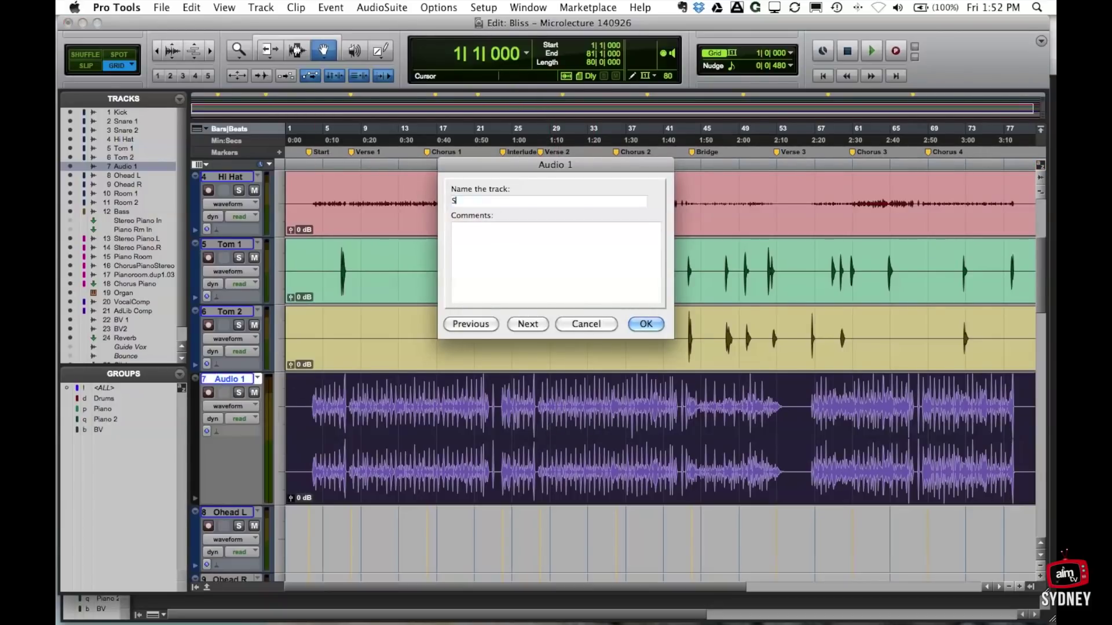
text(Stereo Overhead)
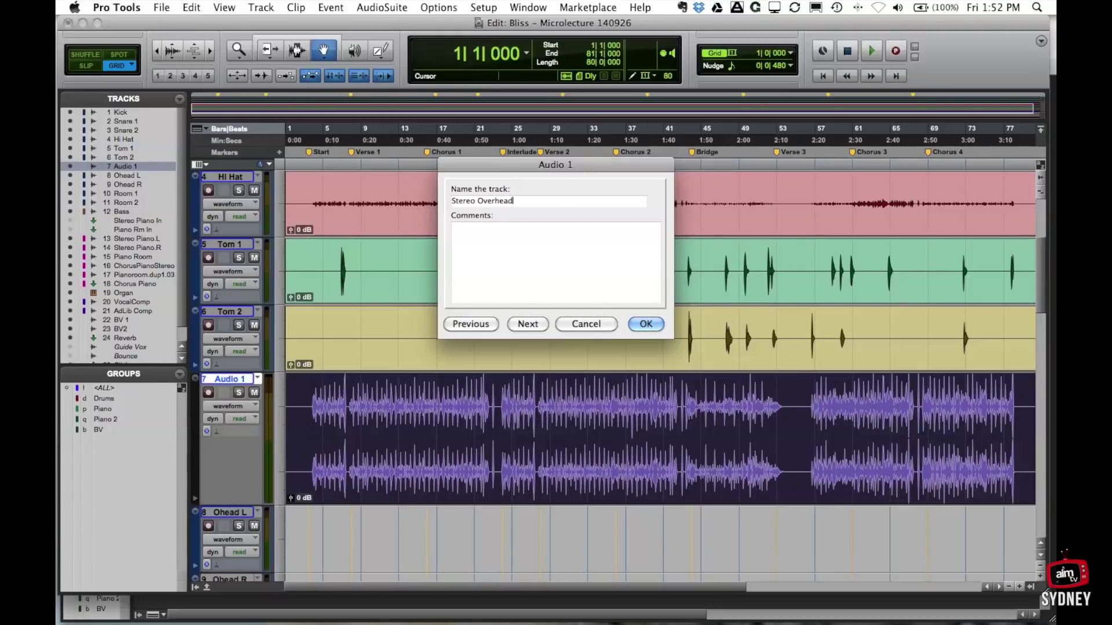
text(s)
key(Return)
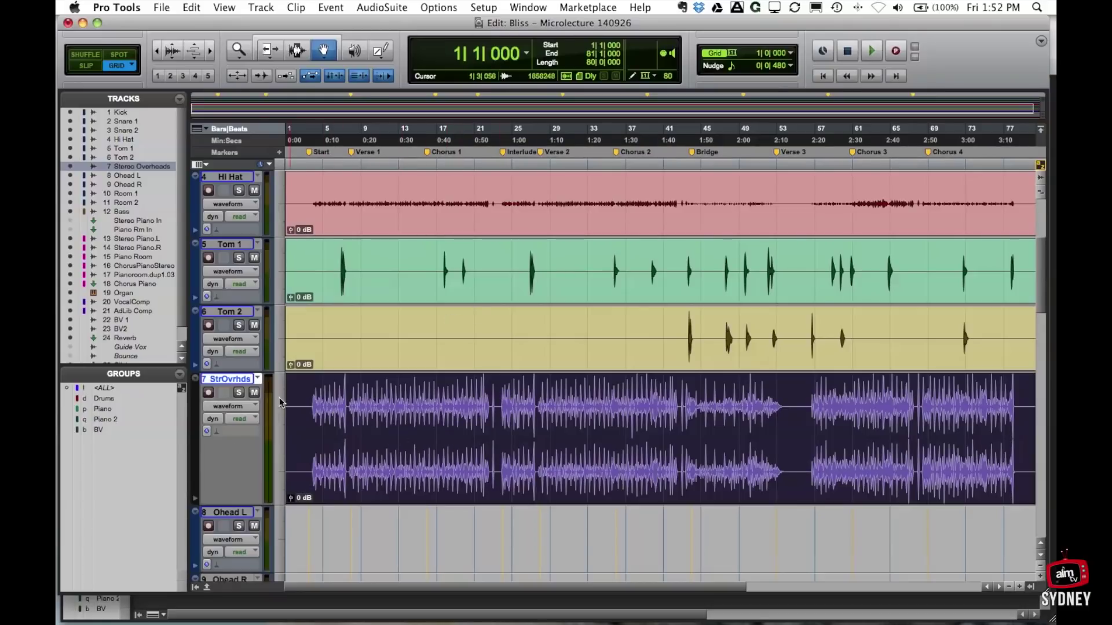
Switch to the Mix window and set the StrOvrhds track volume to about -0.3 dB
scroll(246, 337, down, 5)
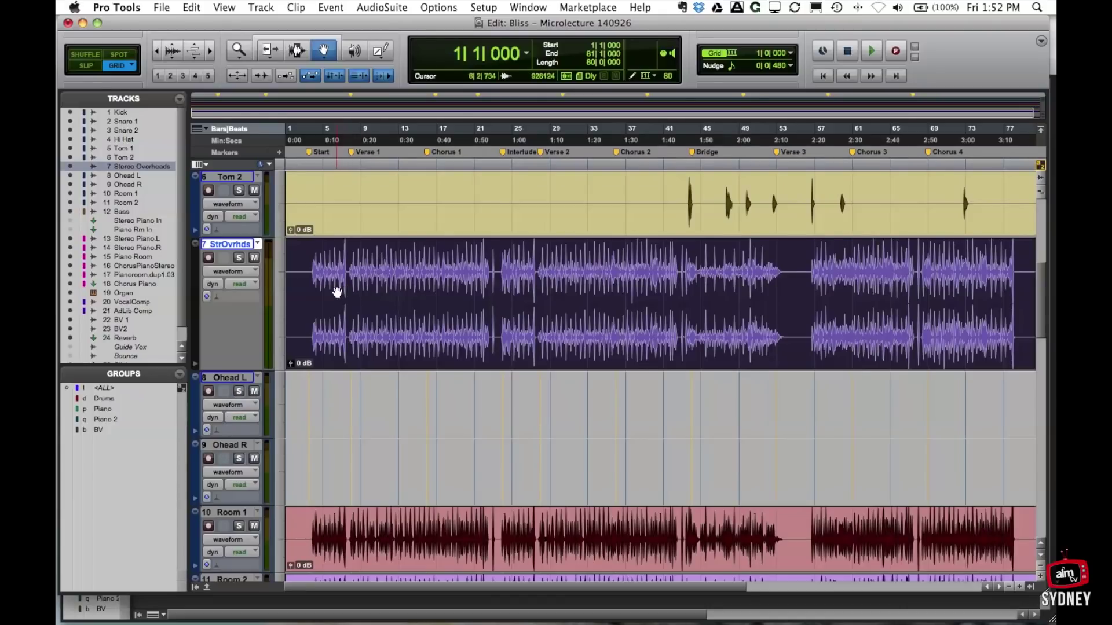
drag(723, 292, 410, 291)
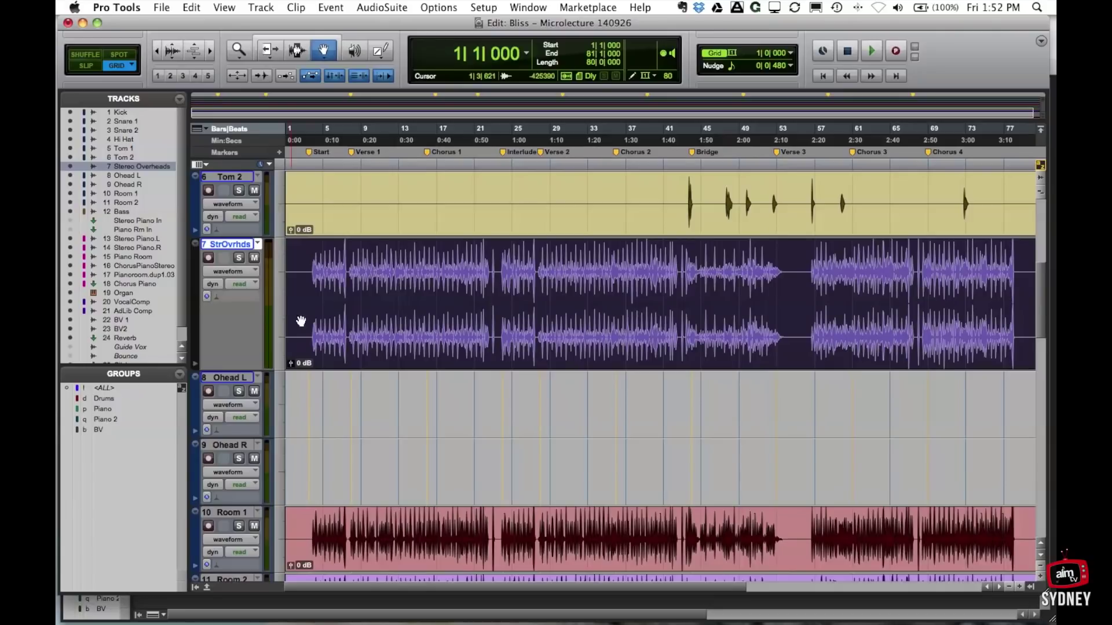
scroll(311, 356, up, 1)
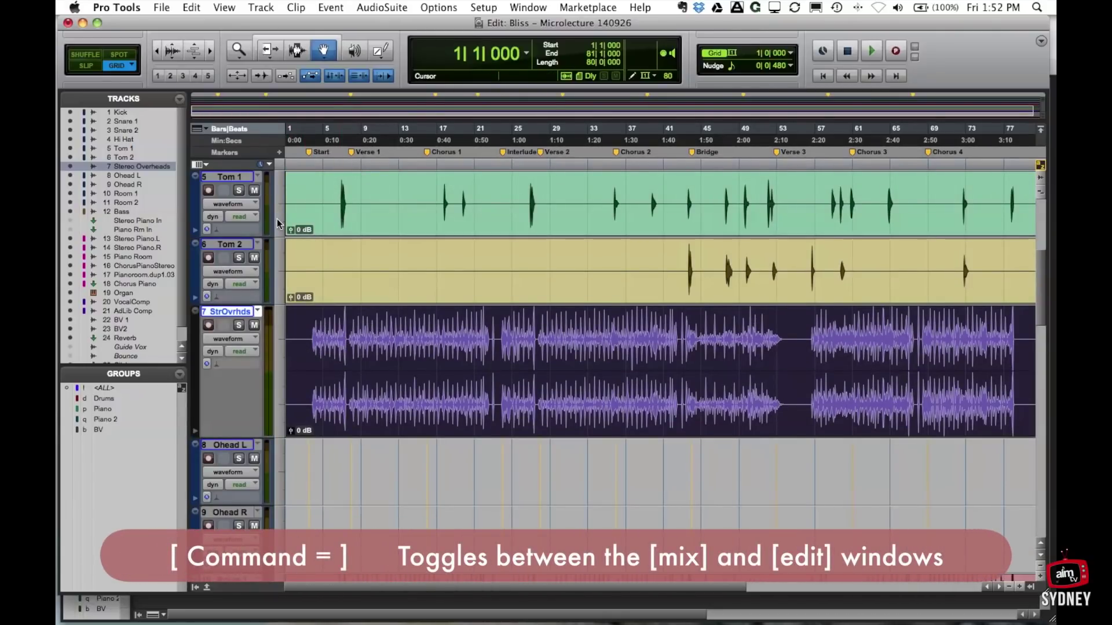
key(super+equal)
key(super+equal)
key(super+equal)
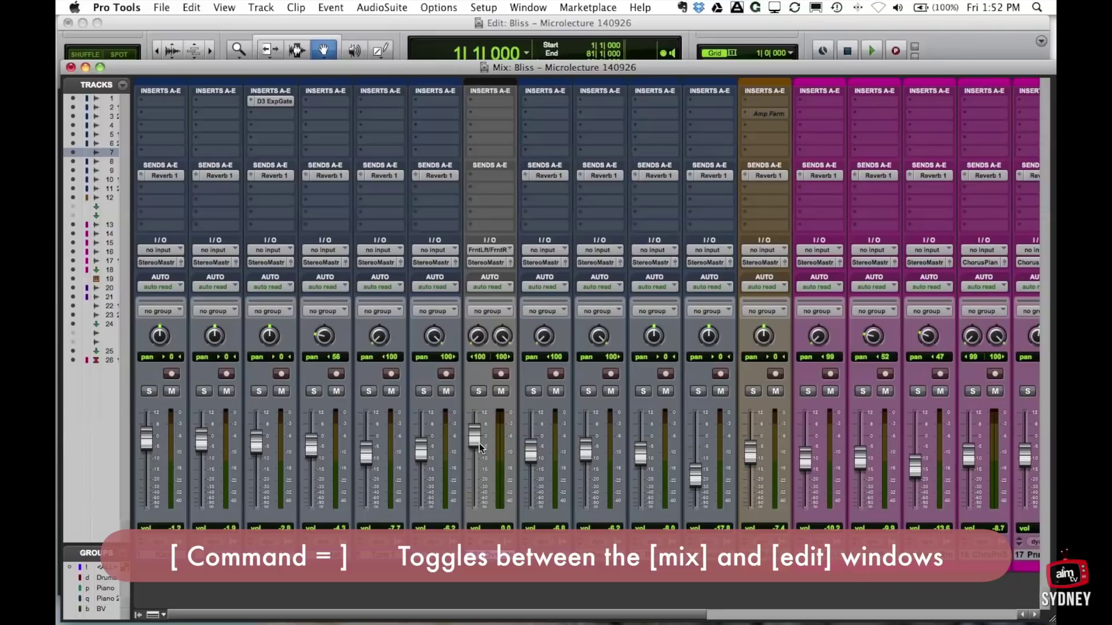
mouse_move(474, 438)
mouse_down()
mouse_move(475, 464)
mouse_move(476, 445)
mouse_up()
drag(474, 433, 474, 437)
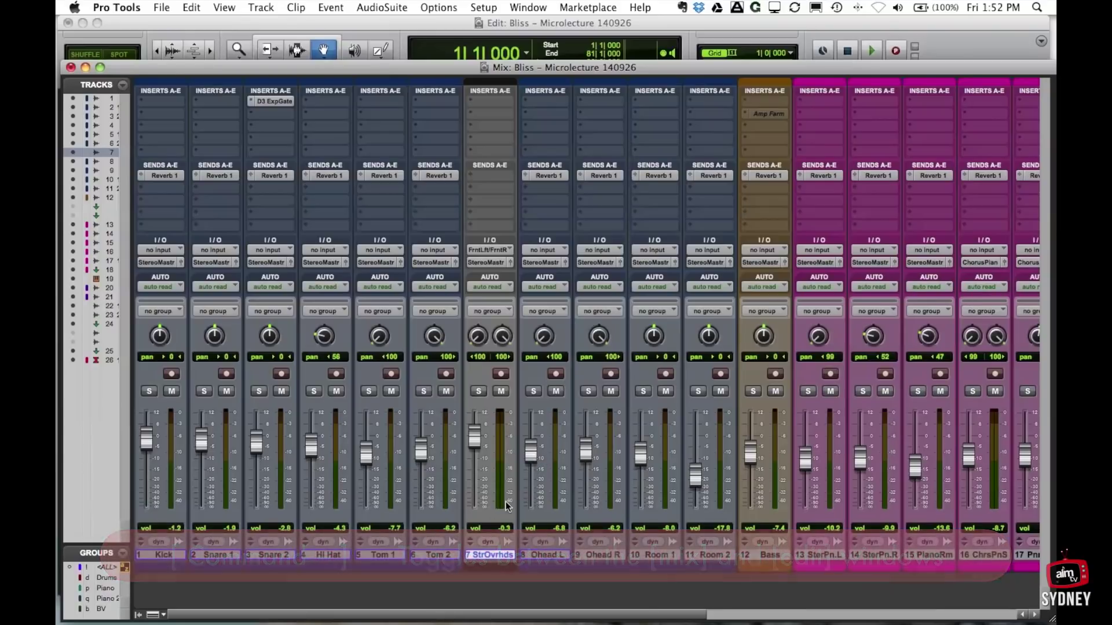
Raise the Ohead L volume to about +1.4 dB and the Ohead R volume to about +1.0 dB
click(544, 556)
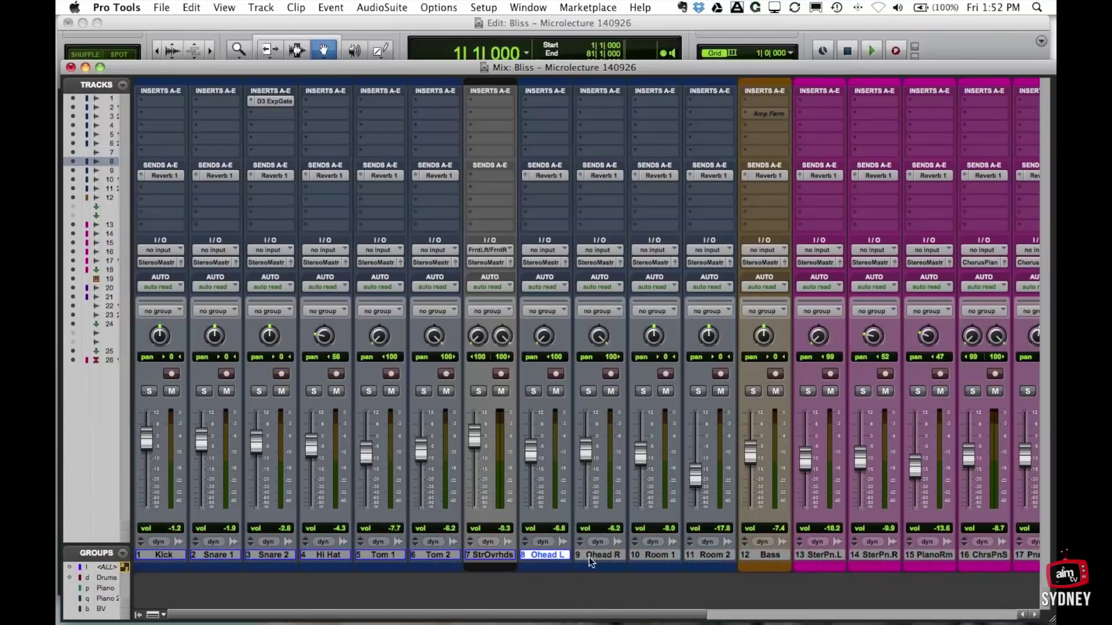
click(589, 556)
click(537, 555)
drag(531, 461, 530, 436)
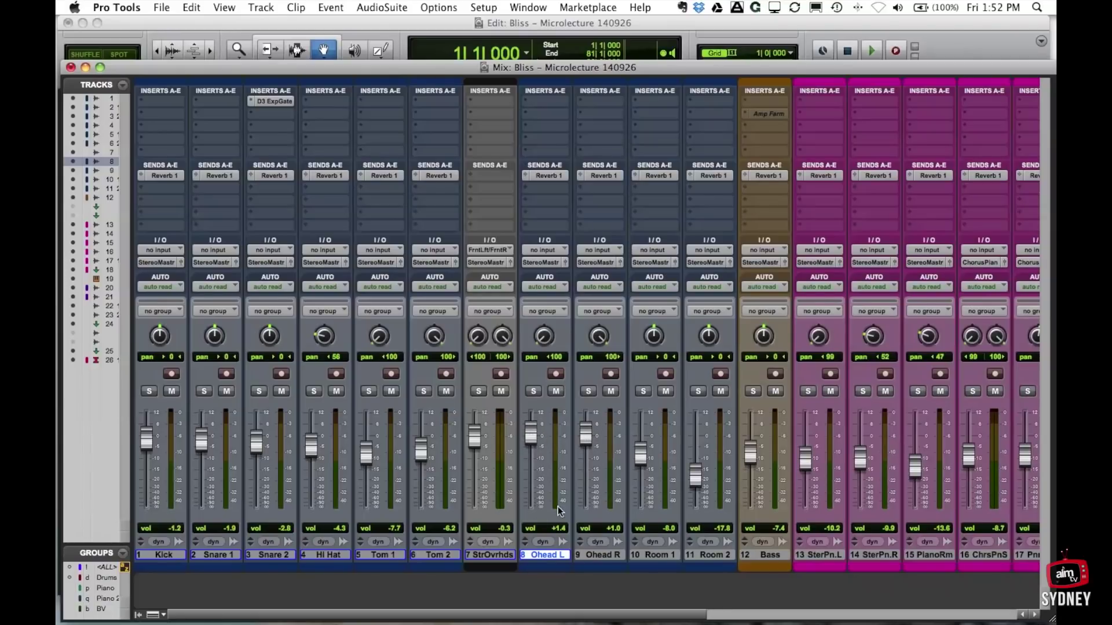
Lower the StrOvrhds volume to about -4.6 dB and narrow its pans to about 37 left and 40 right
click(477, 554)
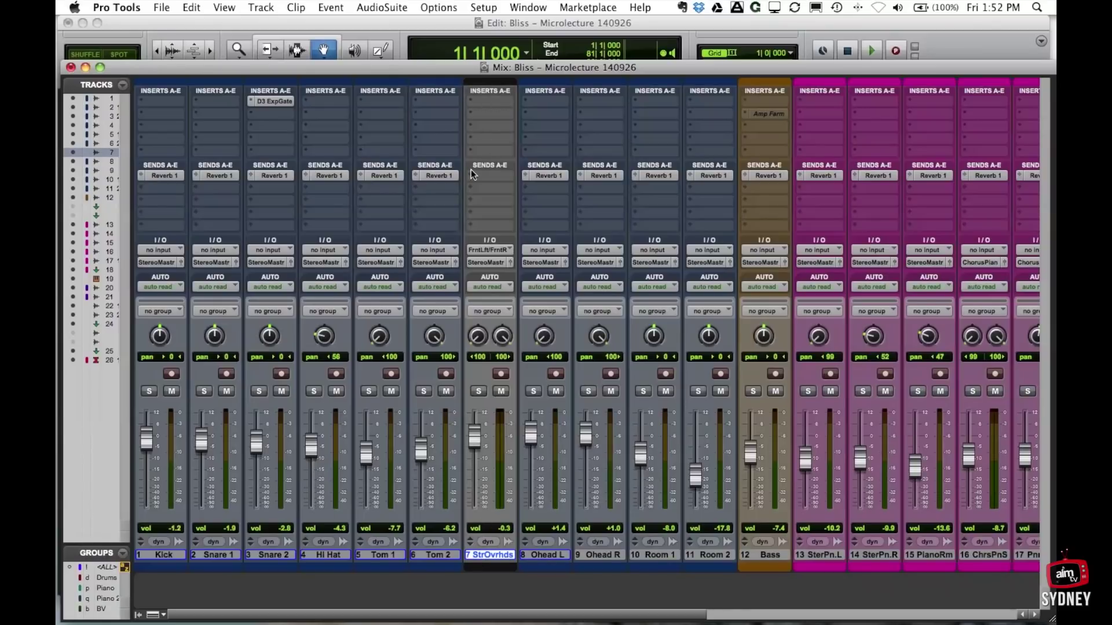
mouse_move(472, 442)
mouse_down()
mouse_move(471, 473)
mouse_move(471, 440)
mouse_move(474, 455)
mouse_up()
click(499, 391)
click(479, 391)
click(478, 392)
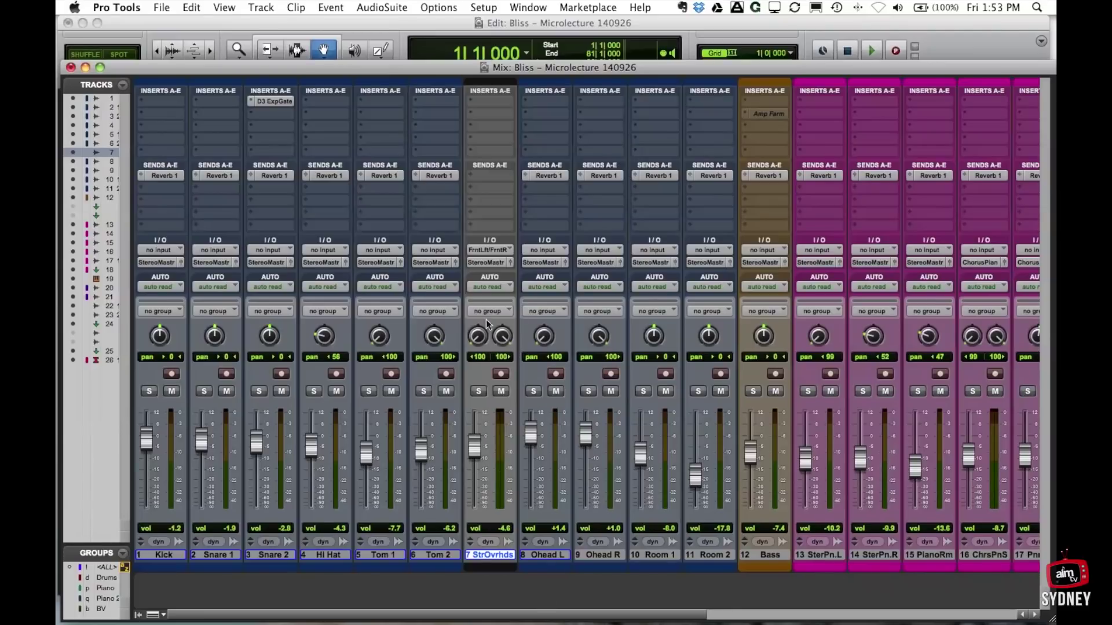
mouse_move(481, 346)
mouse_down()
mouse_move(480, 318)
mouse_move(507, 351)
mouse_move(505, 371)
mouse_move(479, 325)
mouse_up()
Set Ohead L to about -3.4 dB, panned about 64 left, and Ohead R to about -2.8 dB, panned about 71 right
click(539, 557)
click(588, 556)
drag(531, 432, 530, 444)
drag(543, 336, 547, 315)
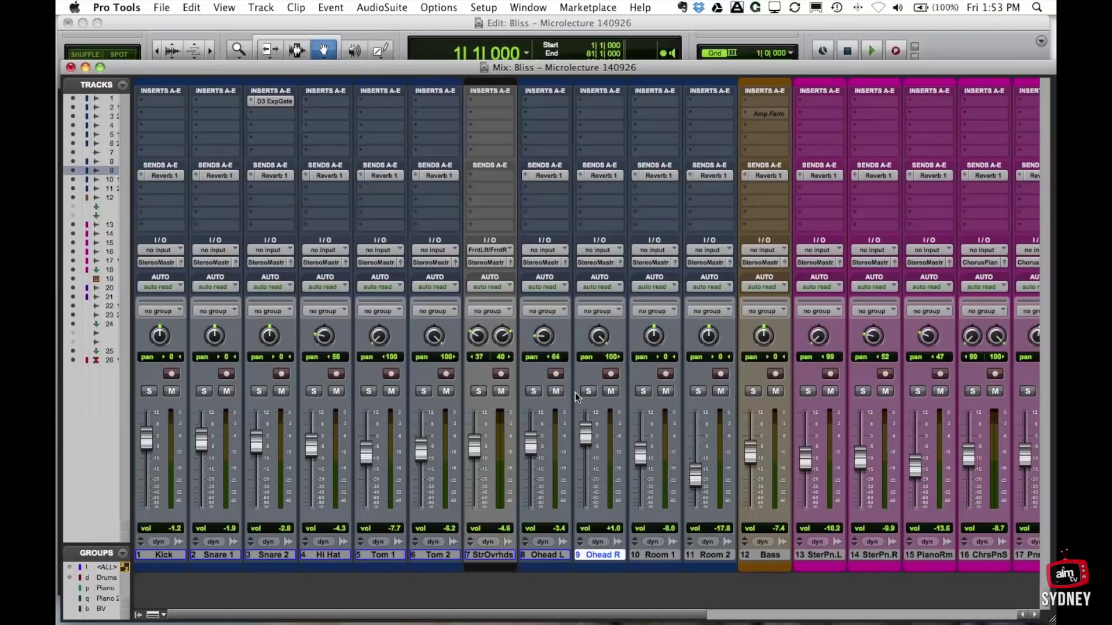
drag(583, 439, 584, 447)
drag(599, 337, 600, 351)
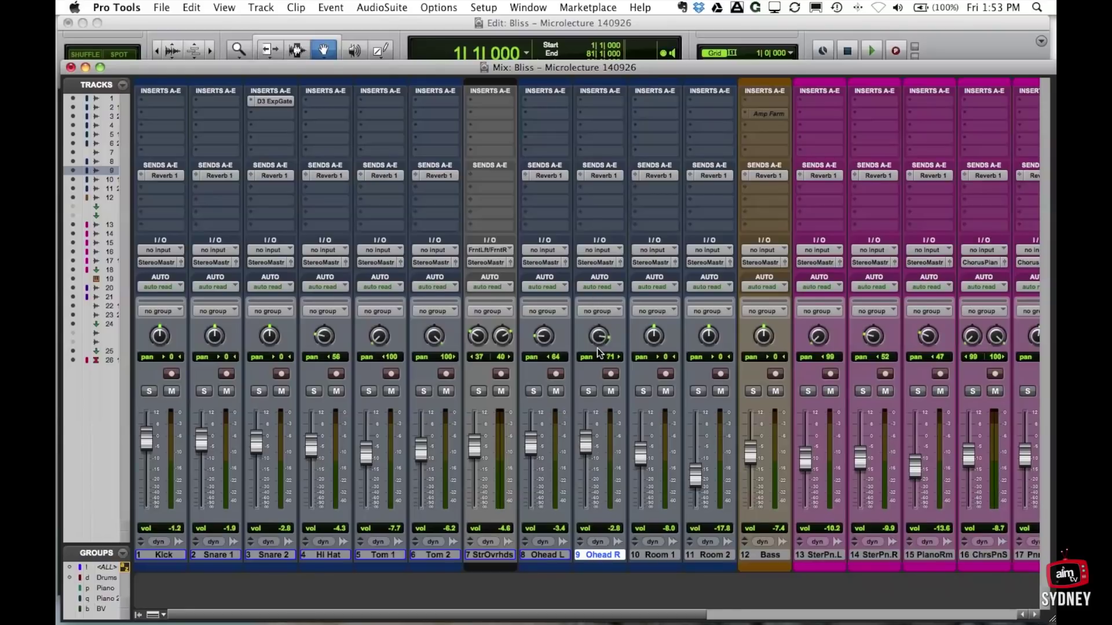
Fine-tune the StrOvrhds volume to about -5.2 dB
drag(476, 451, 476, 464)
drag(478, 451, 475, 448)
drag(474, 445, 473, 452)
Insert a mono AIR Kill EQ with adjusted low gain on Ohead L and copy the insert to Ohead R
click(545, 98)
mouse_move(545, 122)
mouse_move(664, 123)
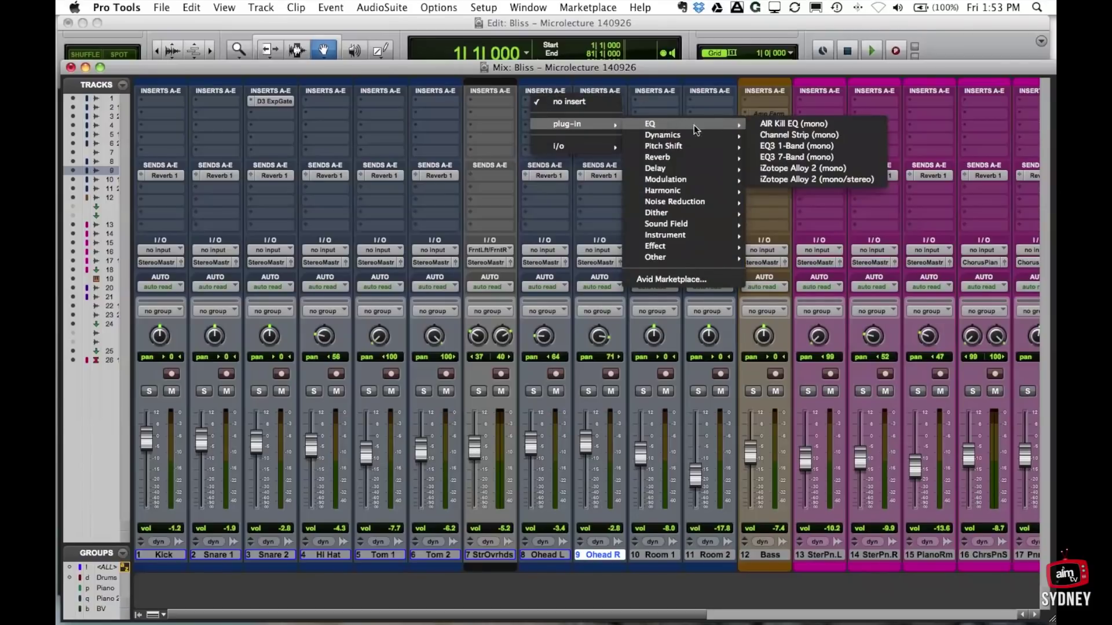
click(759, 145)
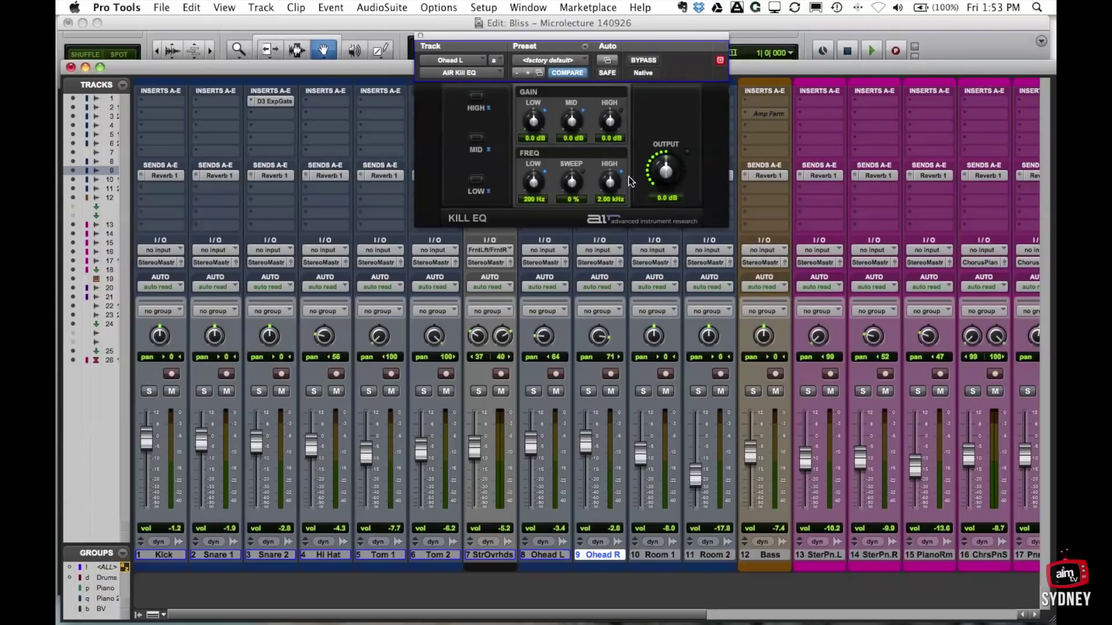
drag(534, 120, 573, 87)
click(420, 36)
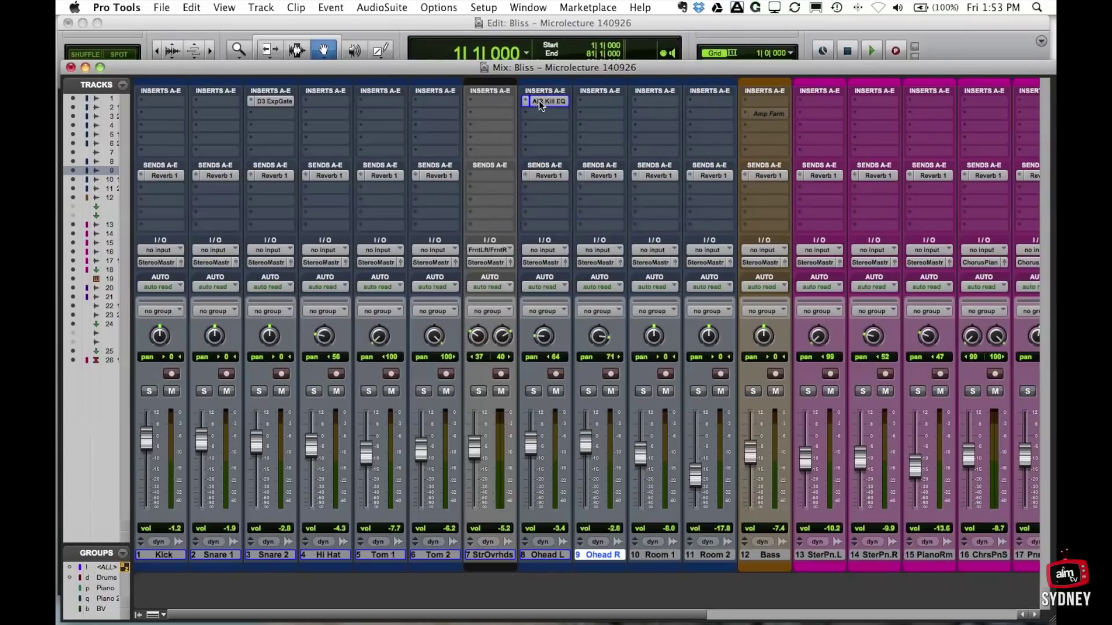
drag(595, 95, 596, 99)
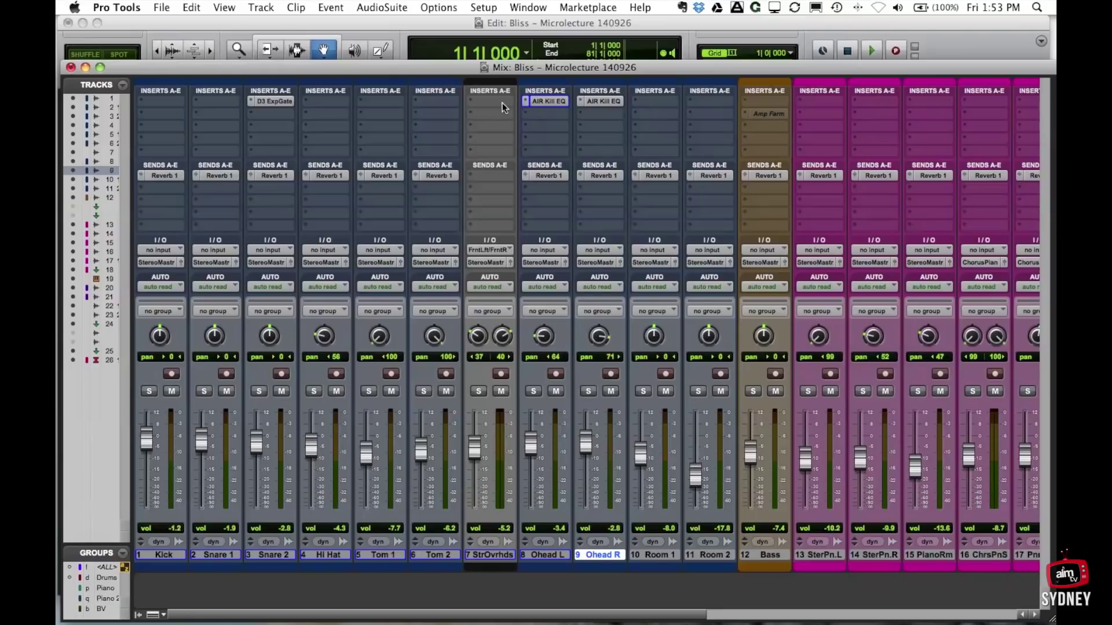
Insert the multichannel EQ3 7-Band (stereo) plug-in on StrOvrhds and move its window clear of the overhead channels
click(481, 102)
mouse_move(490, 124)
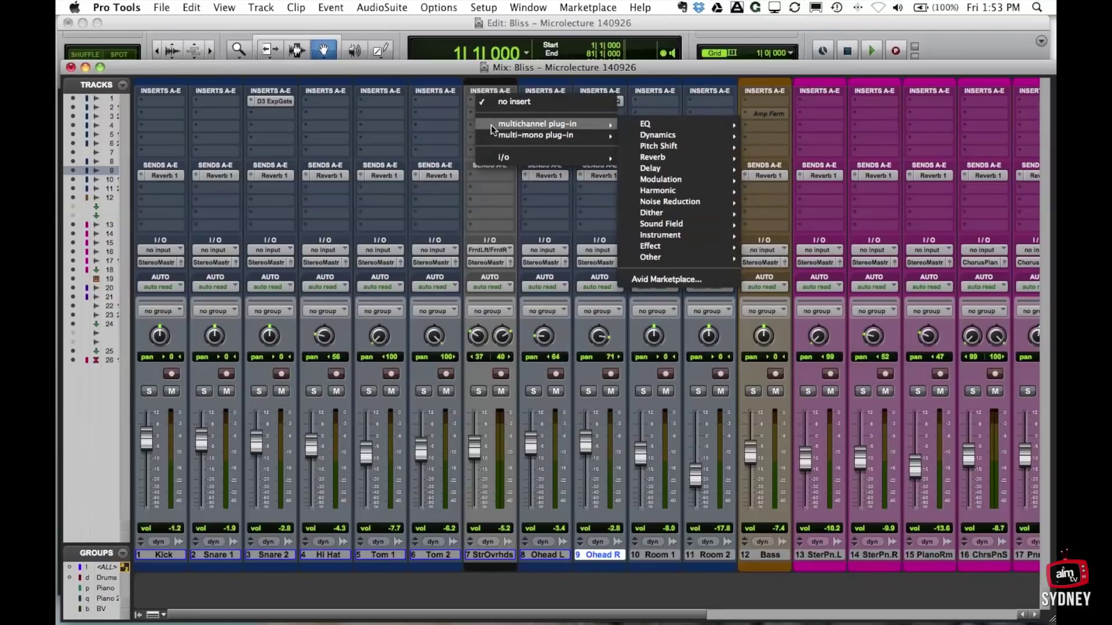
mouse_move(704, 133)
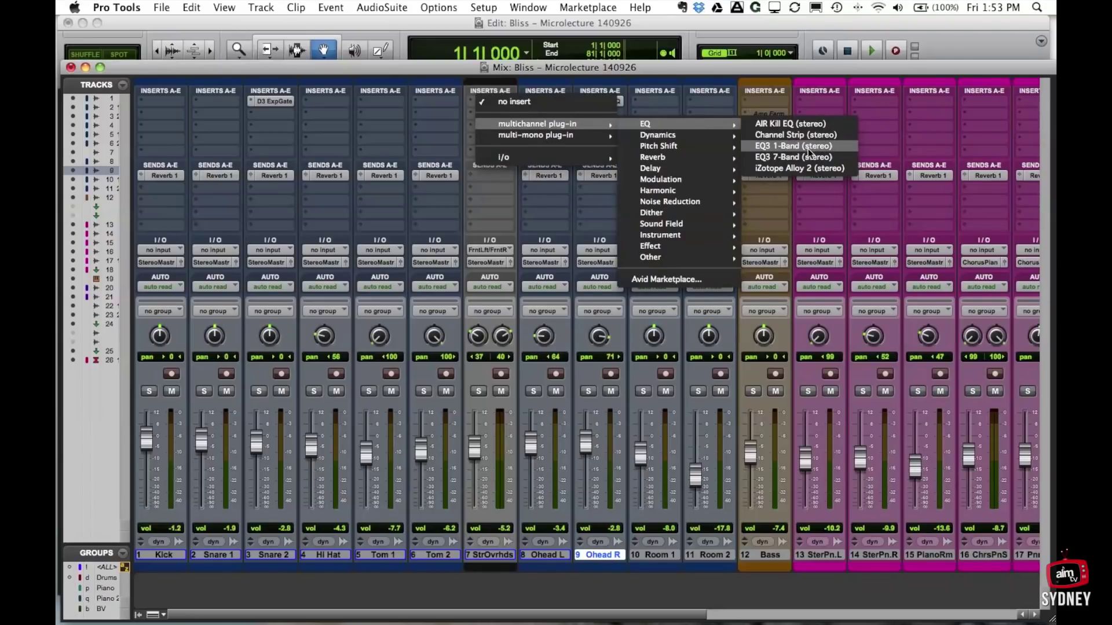
click(808, 148)
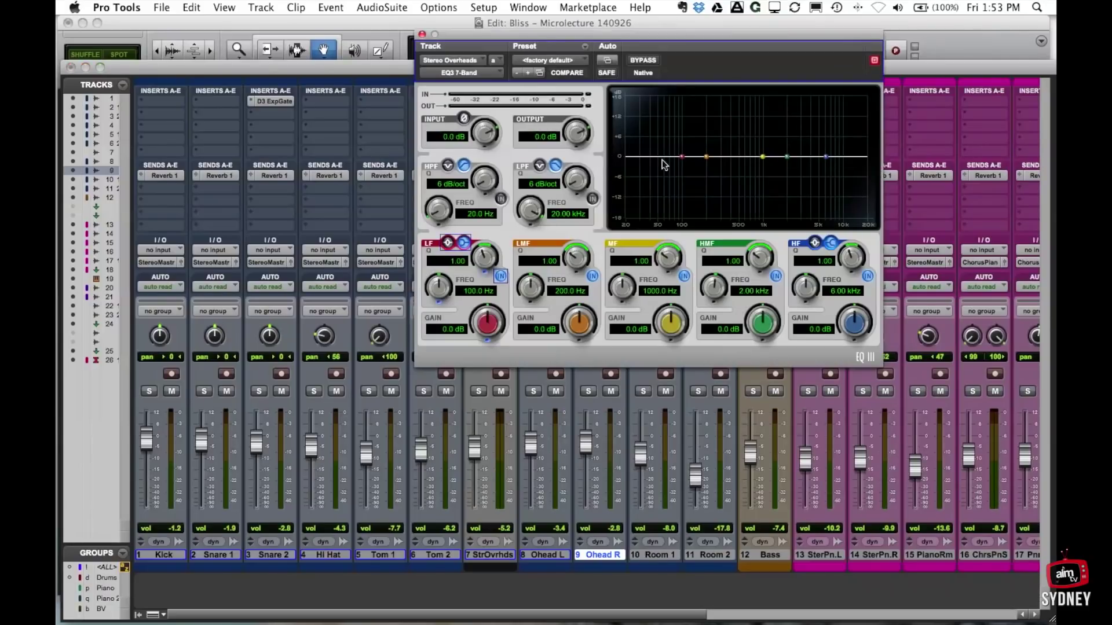
drag(585, 34, 284, 79)
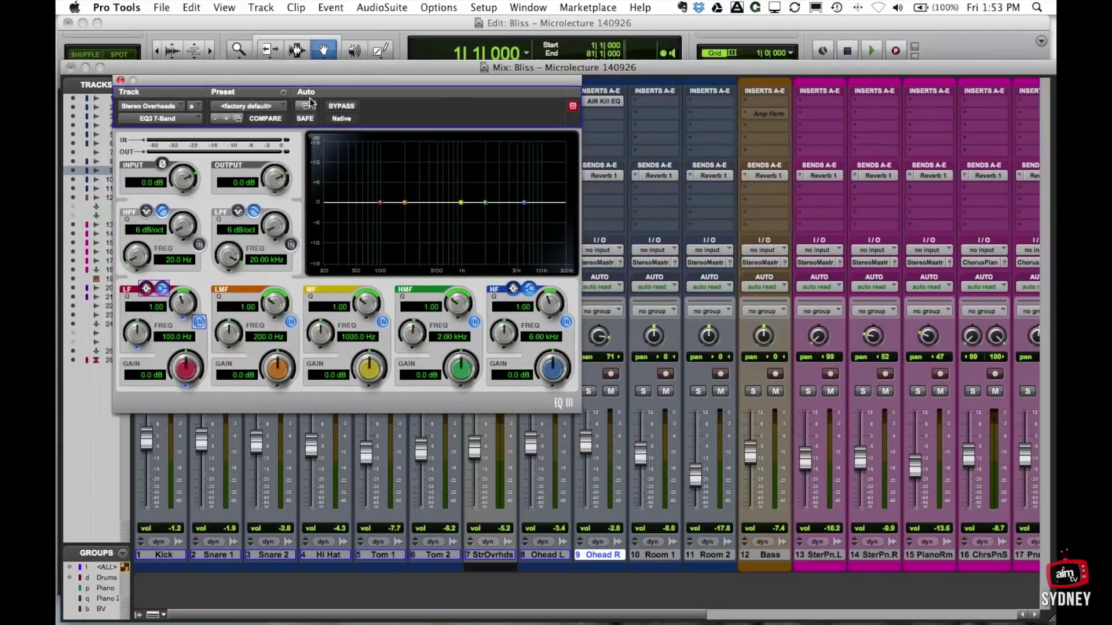
Boost the LMF band about 10.8 dB at 309.5 Hz, cut the HMF band about 9.2 dB at 3.22 kHz, and close the EQ
drag(405, 202, 420, 166)
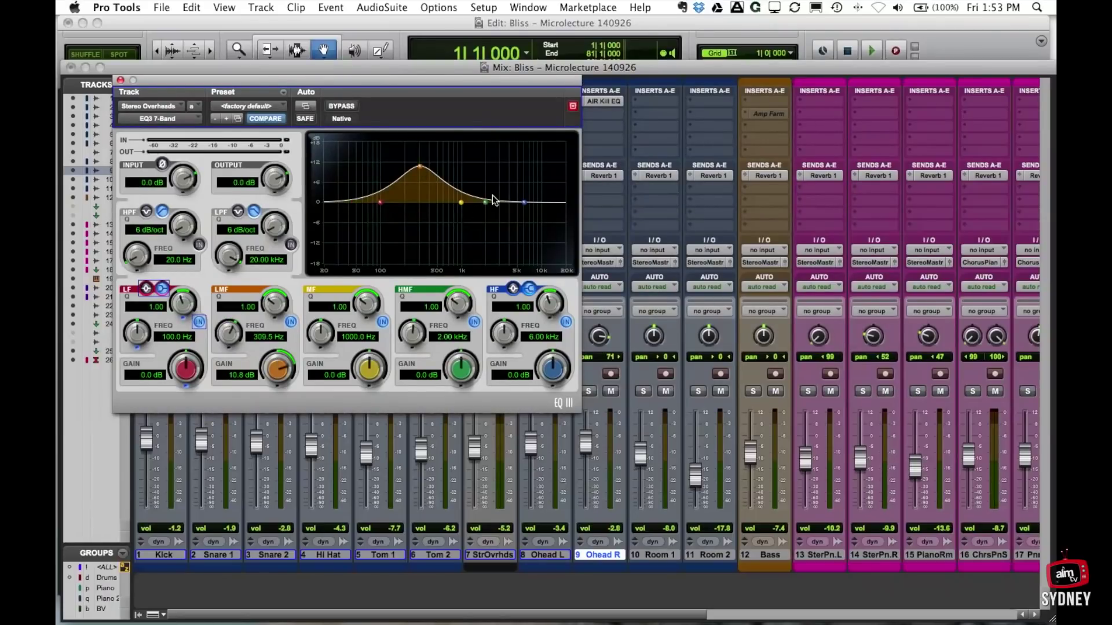
drag(485, 204, 502, 233)
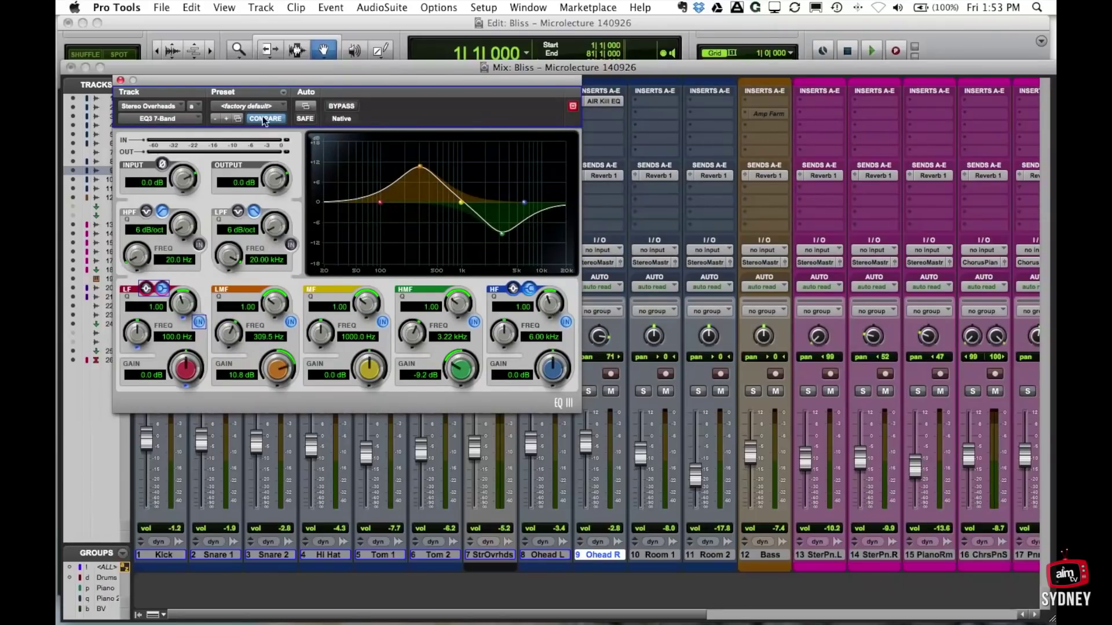
click(120, 80)
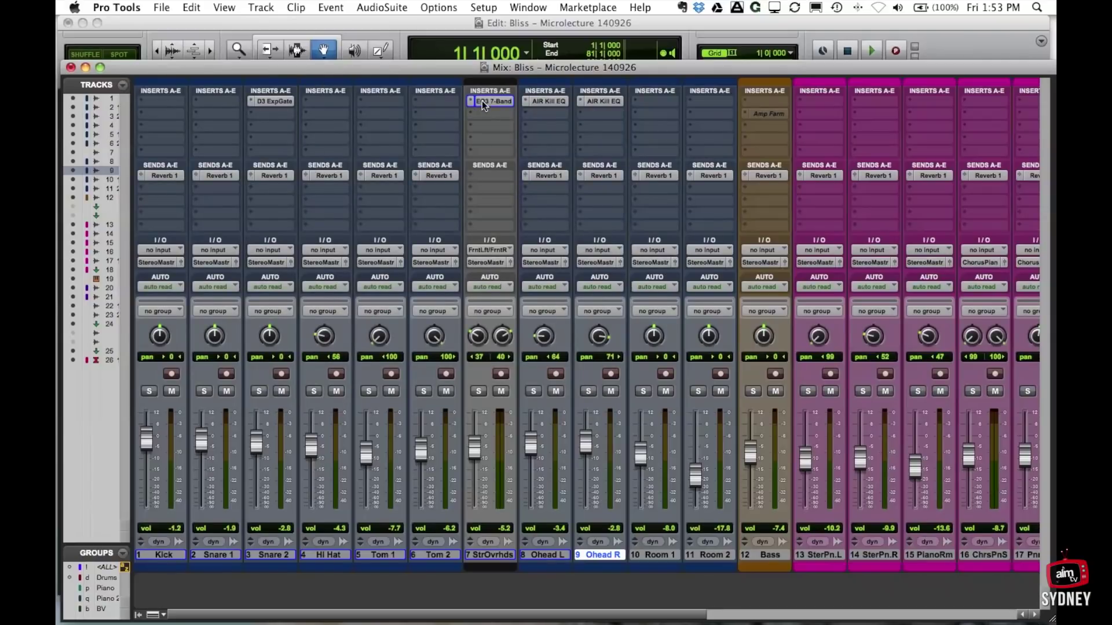
Remove the EQ inserts from the StrOvrhds, Ohead L and Ohead R channels
click(471, 102)
click(498, 81)
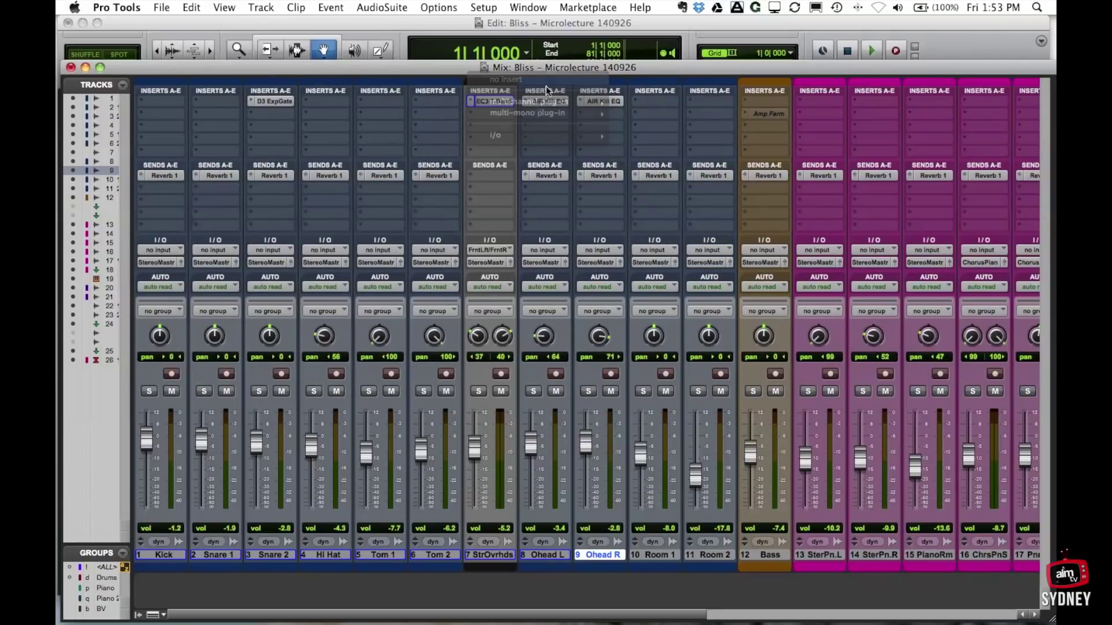
click(524, 102)
click(582, 79)
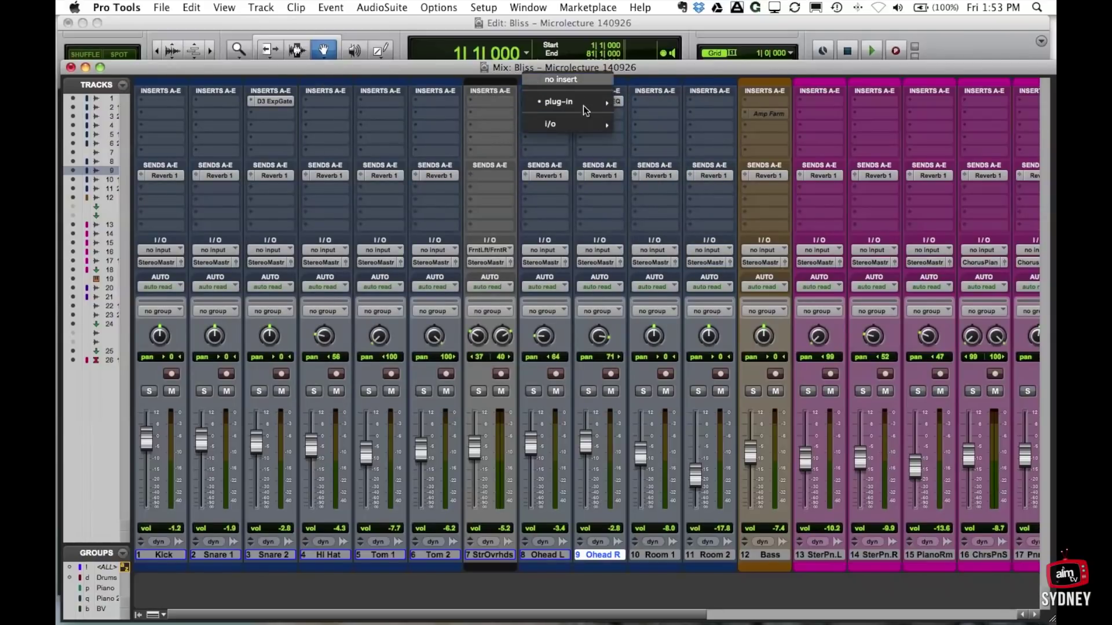
click(587, 102)
click(611, 79)
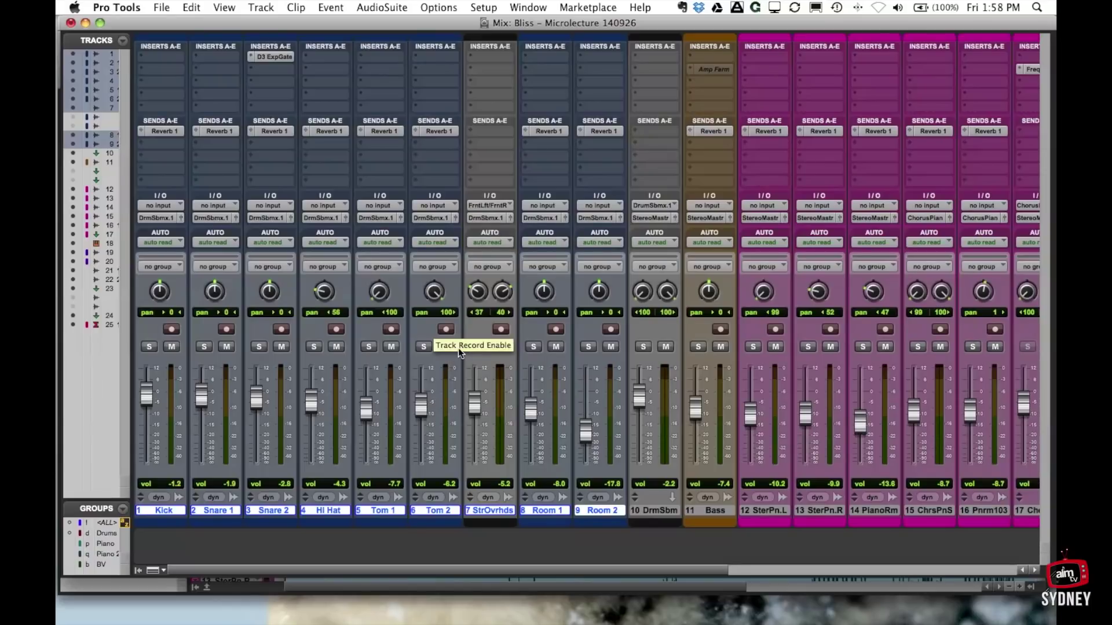
Select the Drum Submix channel and raise its volume to about +1.0 dB
click(653, 511)
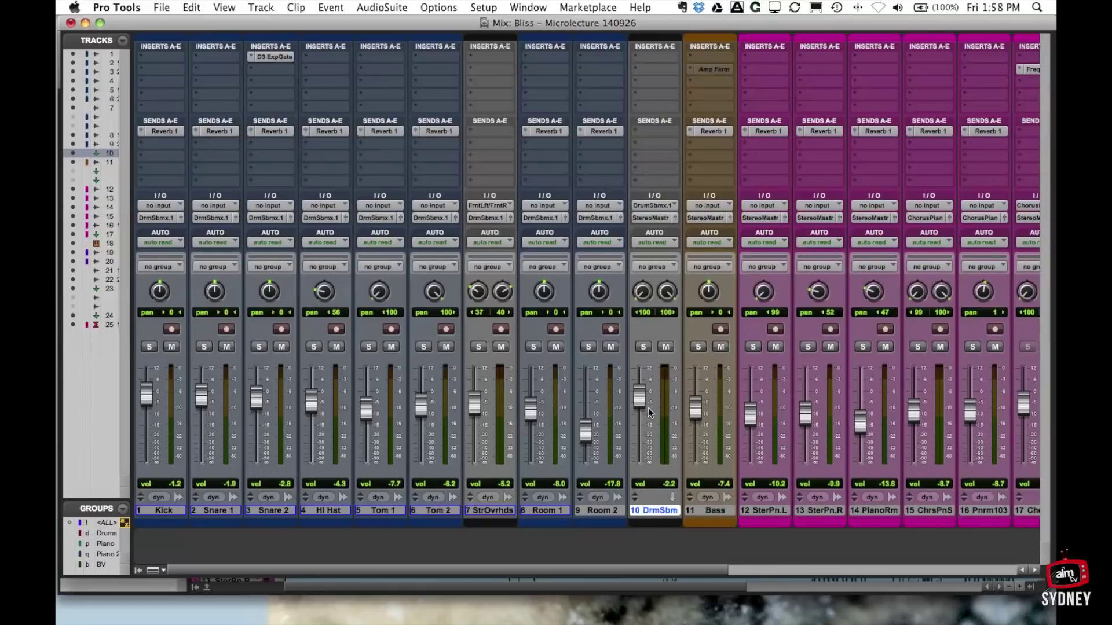
drag(640, 398, 642, 400)
drag(638, 398, 640, 394)
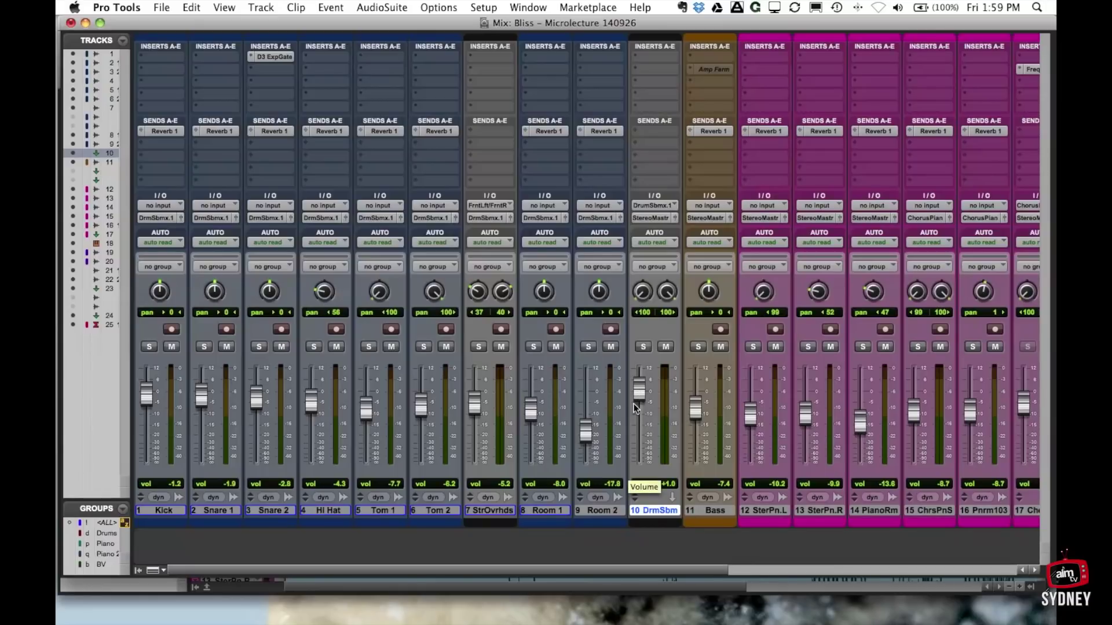
Switch to the Edit window and compare the Room 2 audio track with the Drum Submix track, ending with Drum Submix selected
key(super+equal)
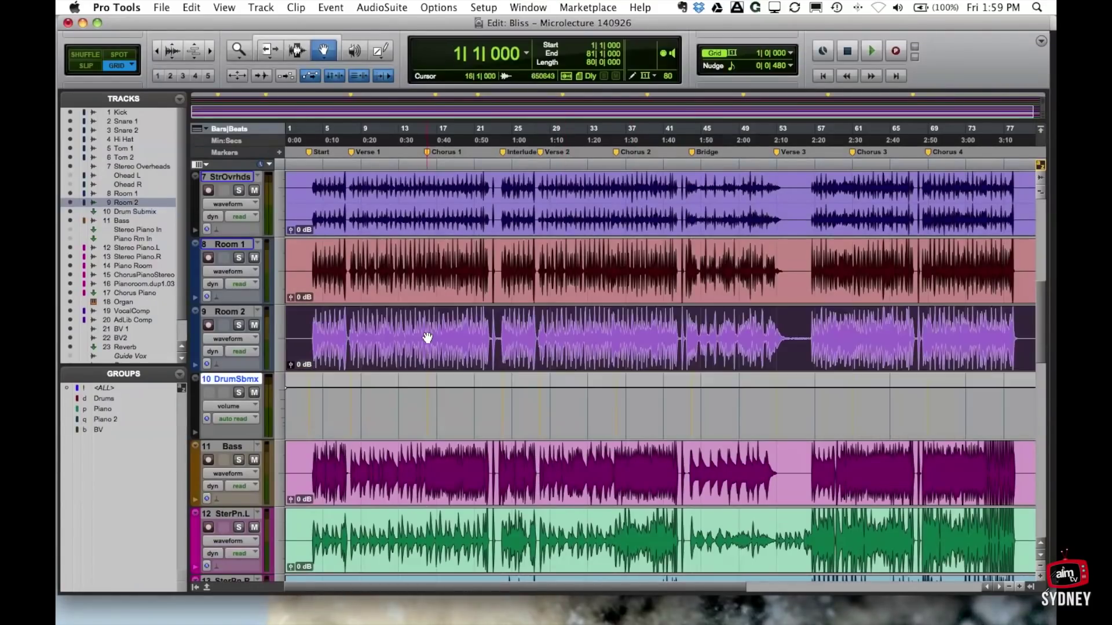
click(427, 337)
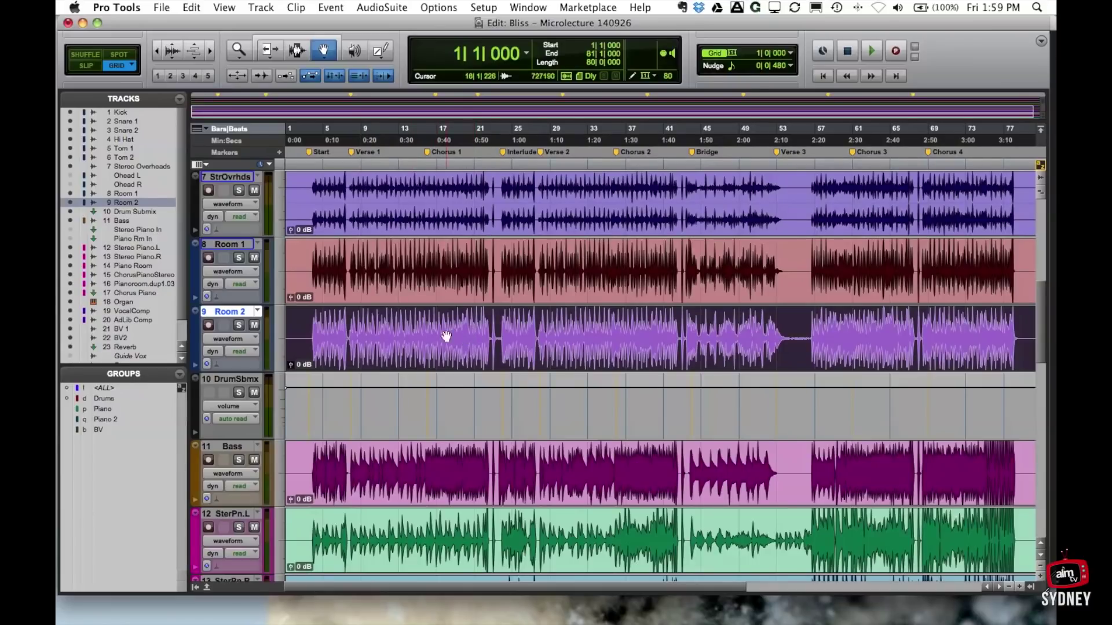
click(234, 379)
click(384, 346)
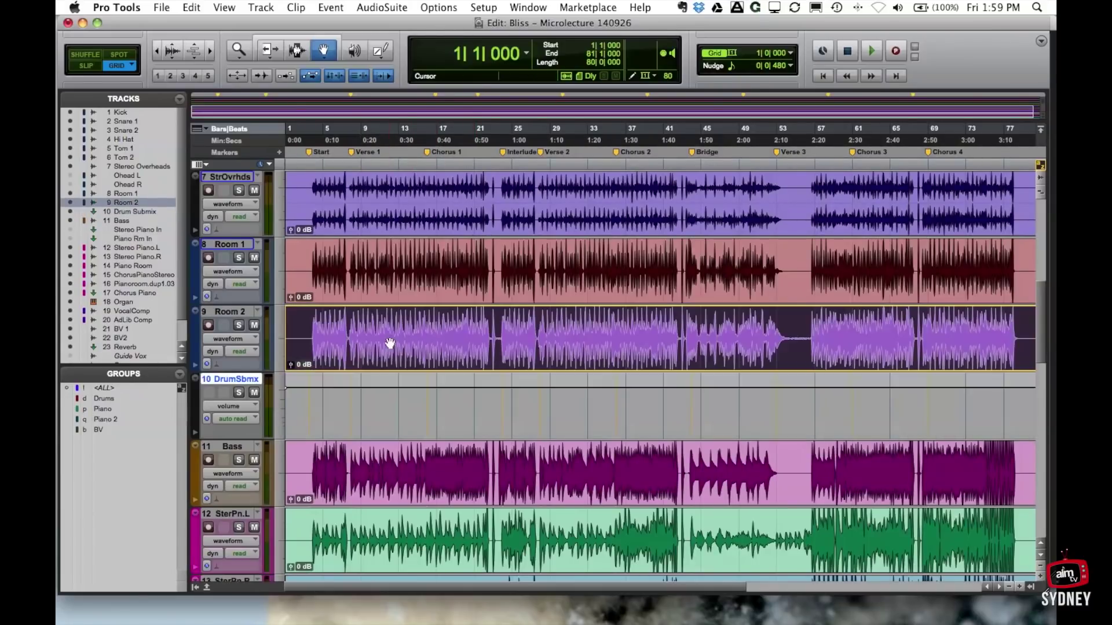
click(385, 340)
click(372, 404)
click(380, 355)
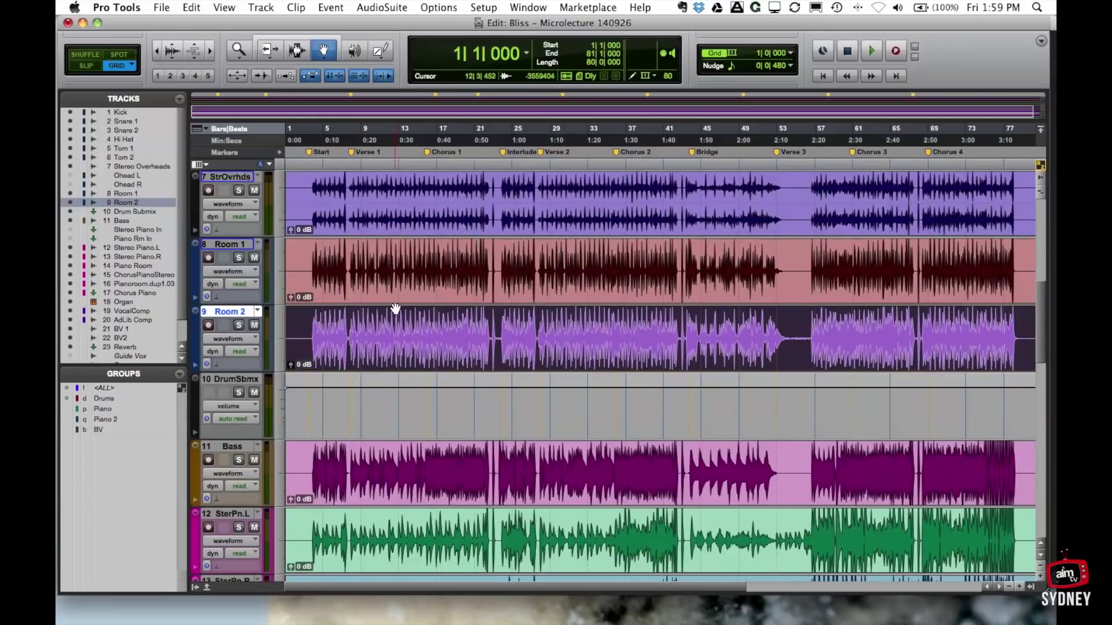
click(232, 380)
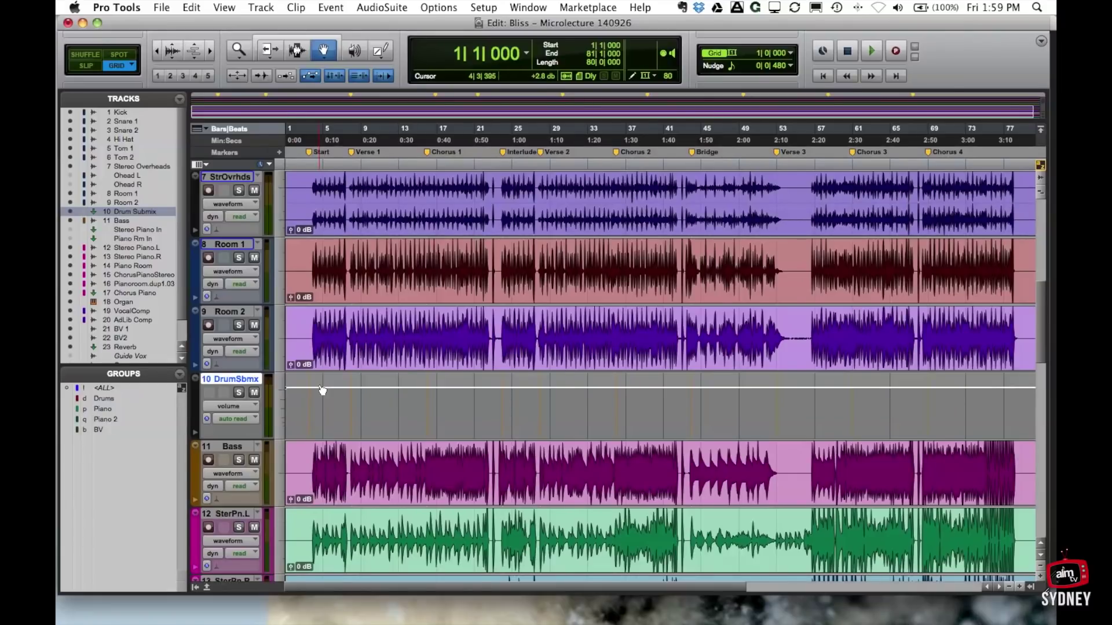
In the Mix window, select the channels from Kick through Room 2 and assign the Kick output to the Drum Submix.1 (Stereo) bus
key(super+equal)
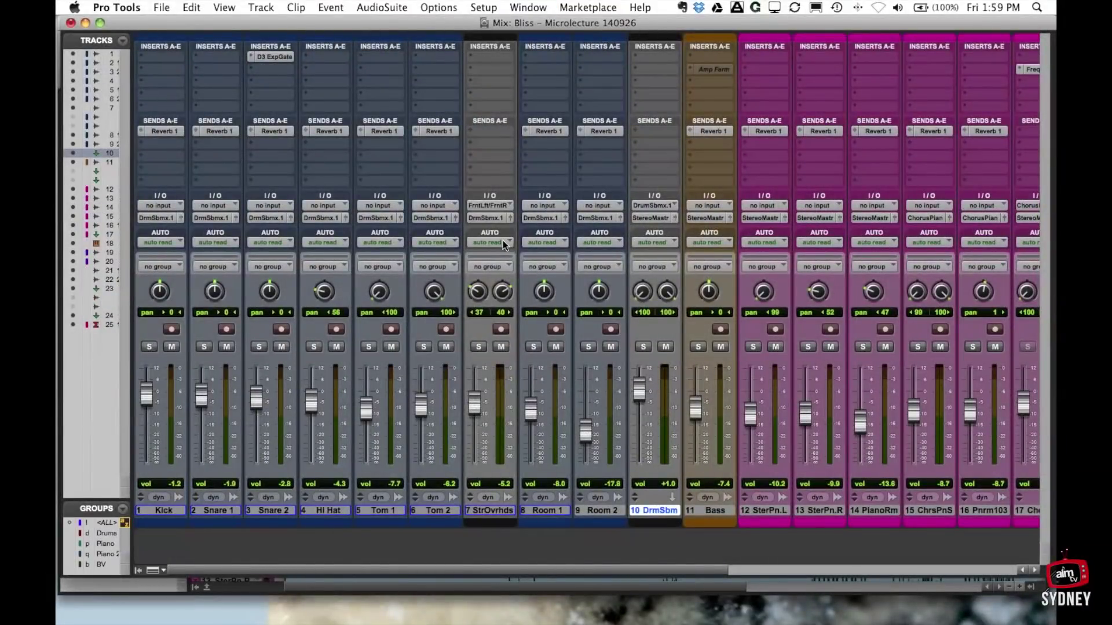
click(160, 511)
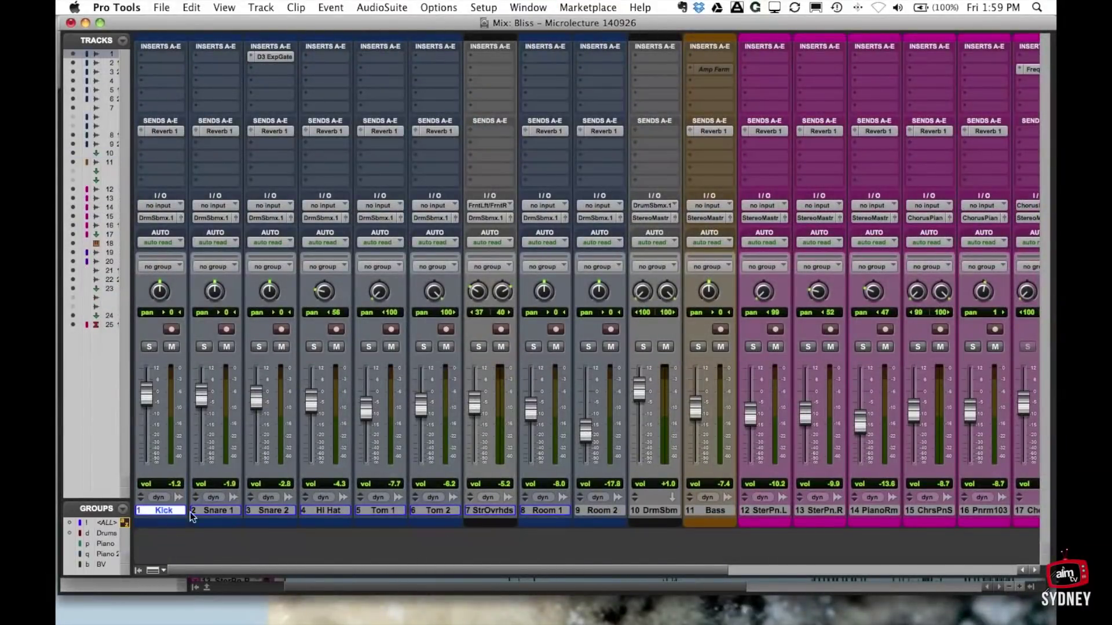
shift+click(599, 508)
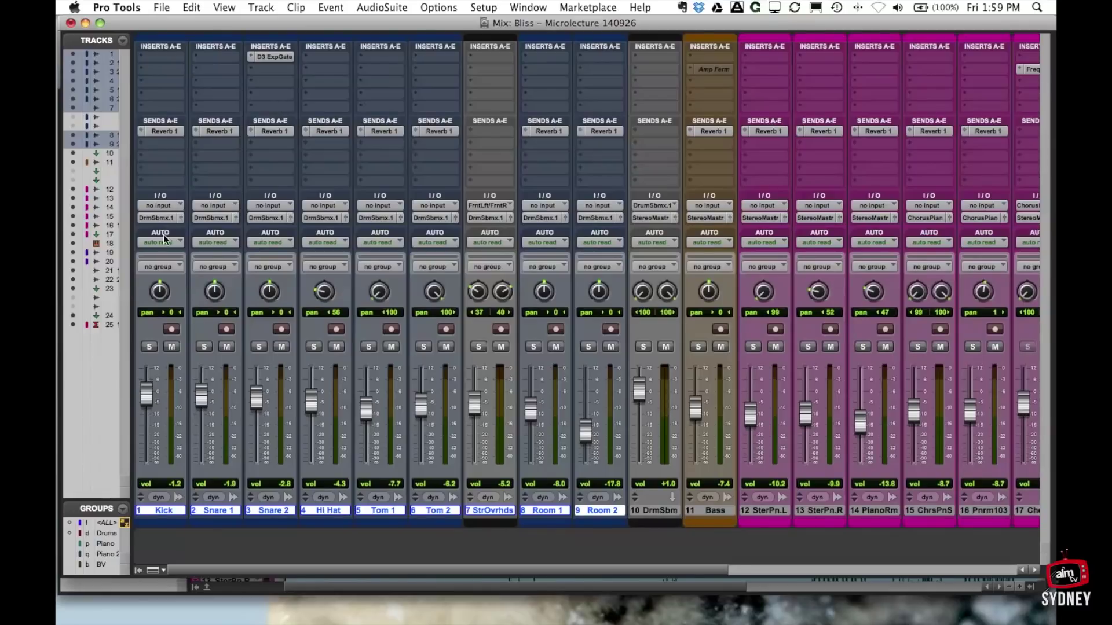
click(150, 218)
mouse_move(148, 218)
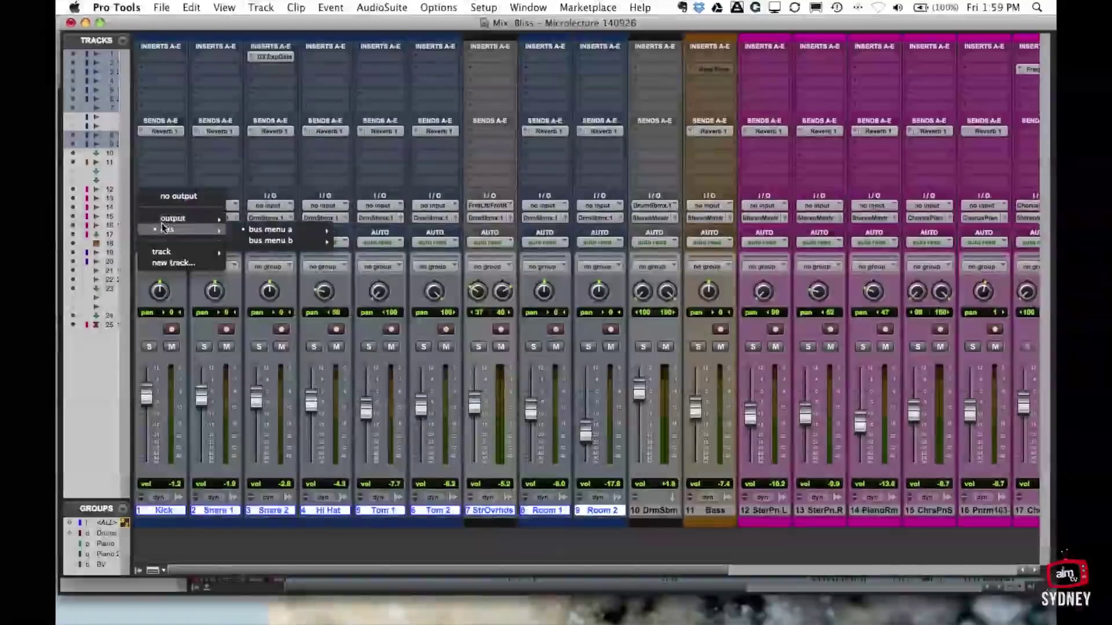
mouse_move(163, 235)
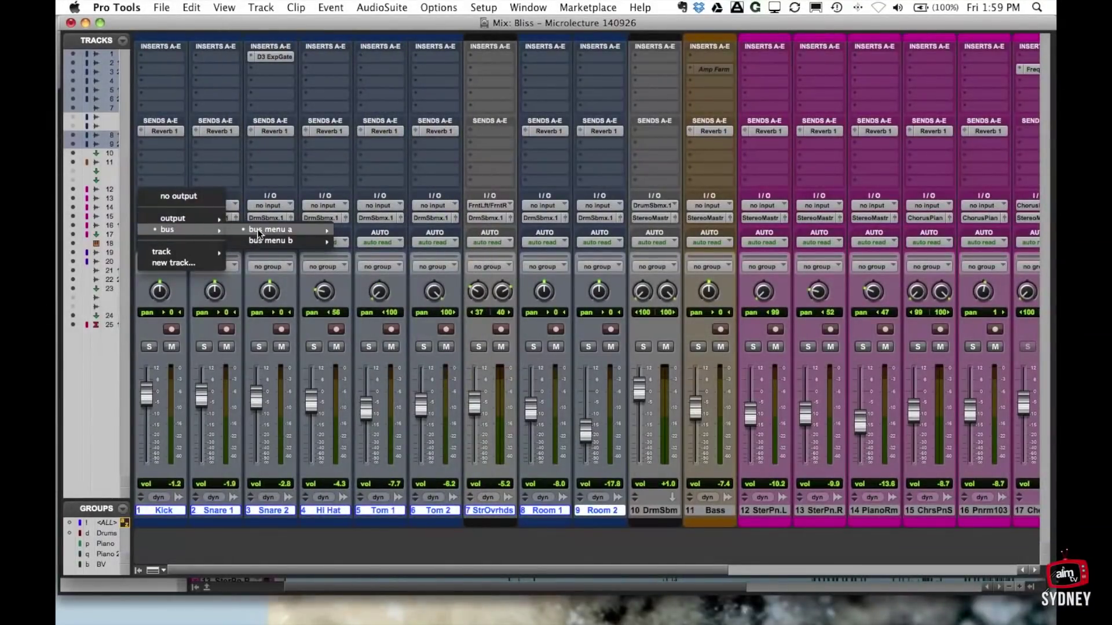
mouse_move(257, 228)
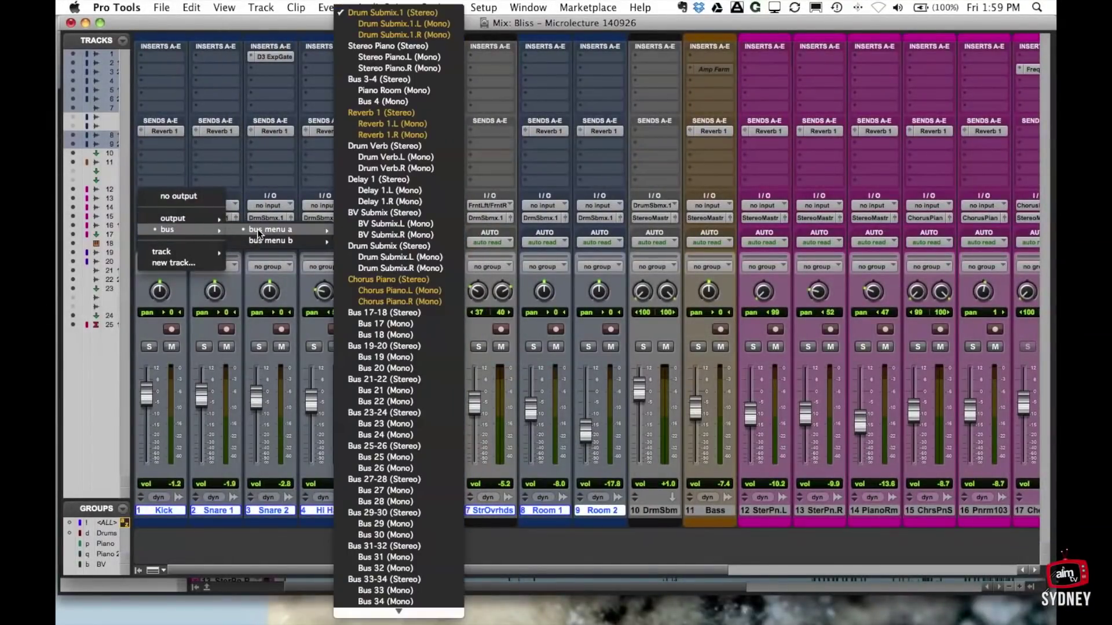
click(391, 13)
Assign the Snare 1 channel's output to the Drum Submix.1 (Stereo) bus
click(204, 217)
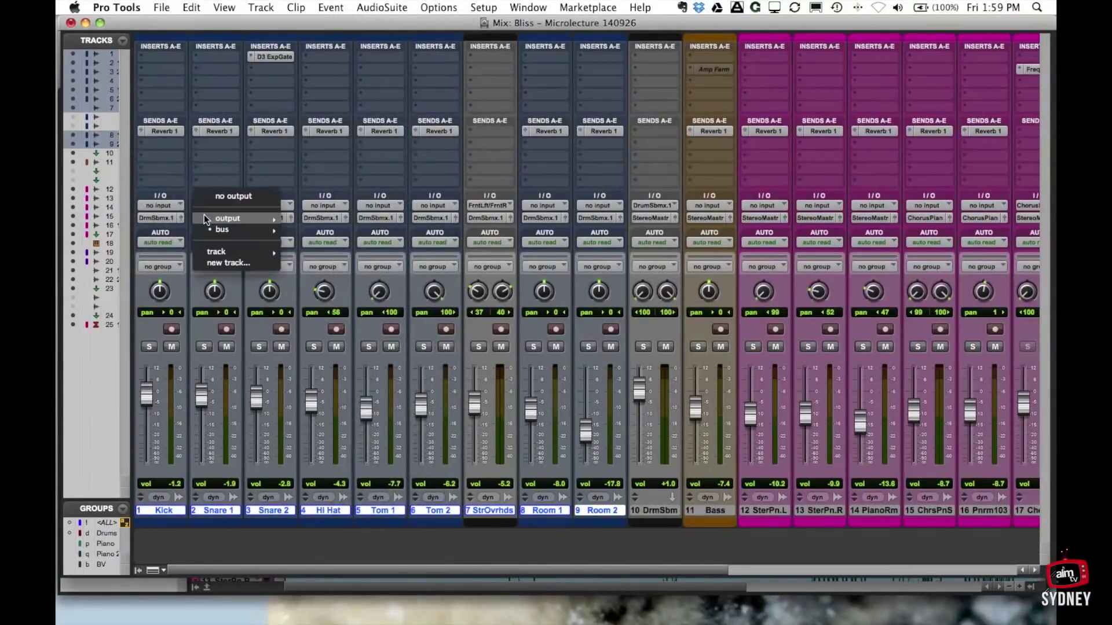
mouse_move(222, 229)
mouse_move(307, 229)
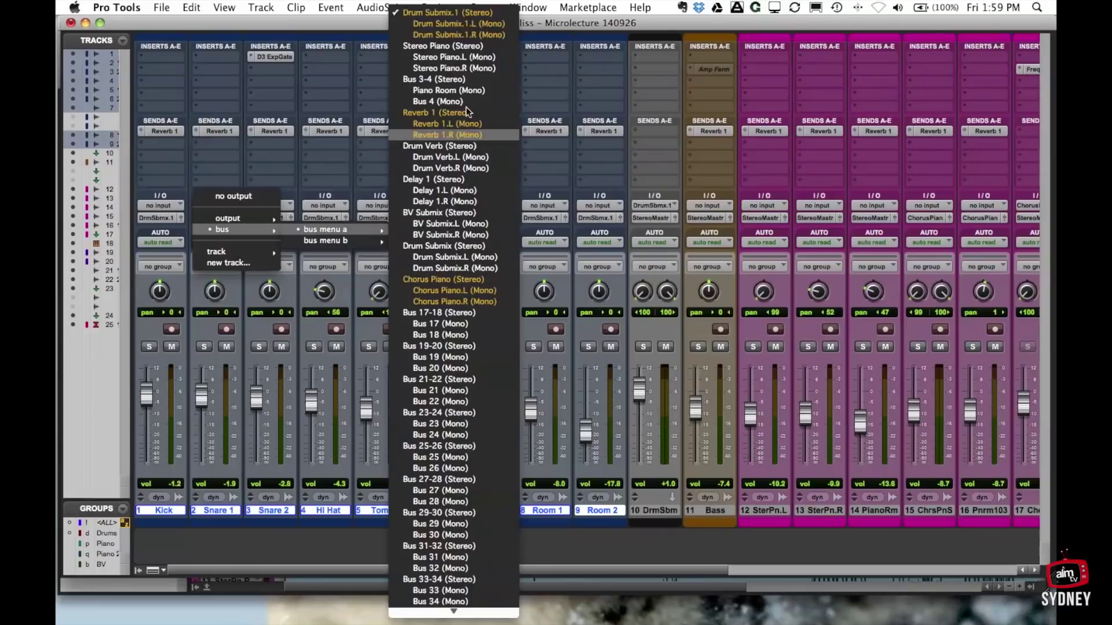
click(454, 12)
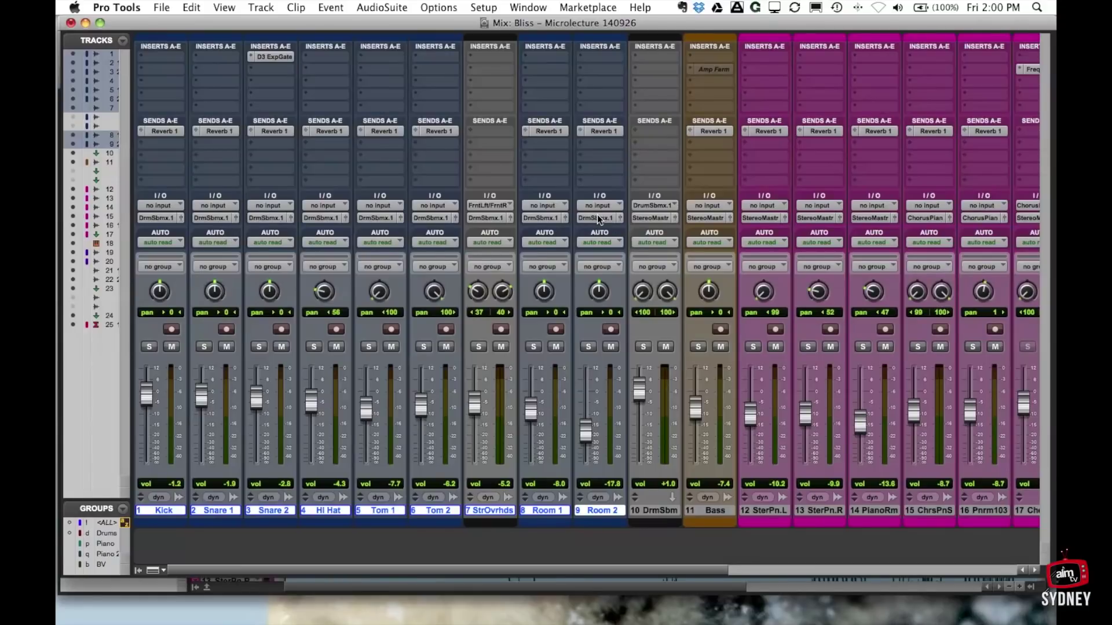
Select the Drum Submix channel and assign its input to the Drum Submix.1 (Stereo) bus
click(652, 206)
mouse_move(652, 207)
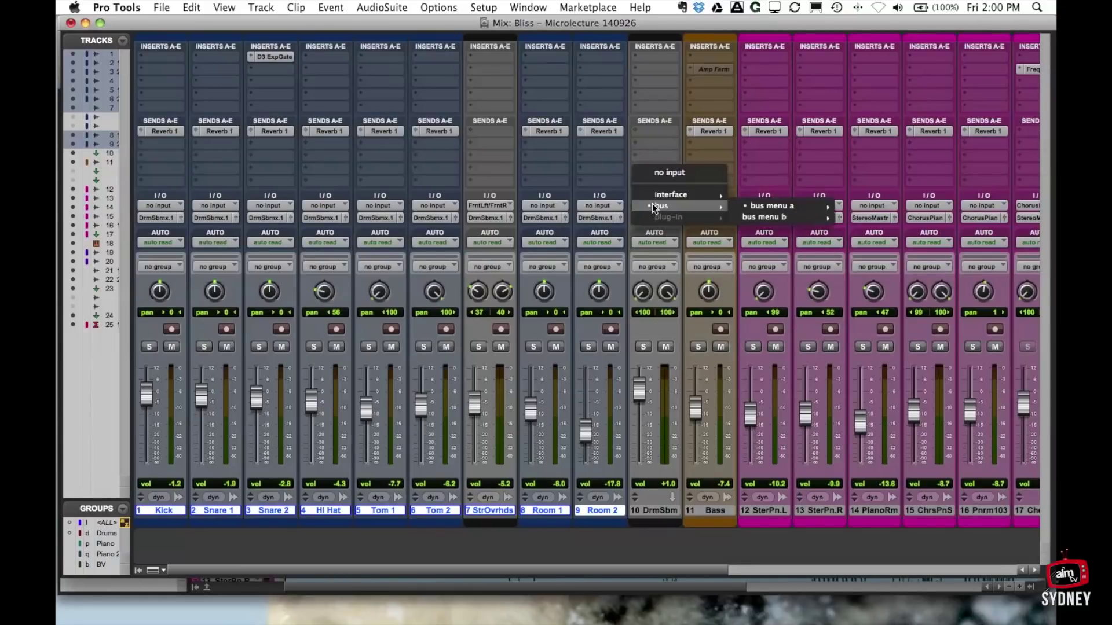
click(602, 168)
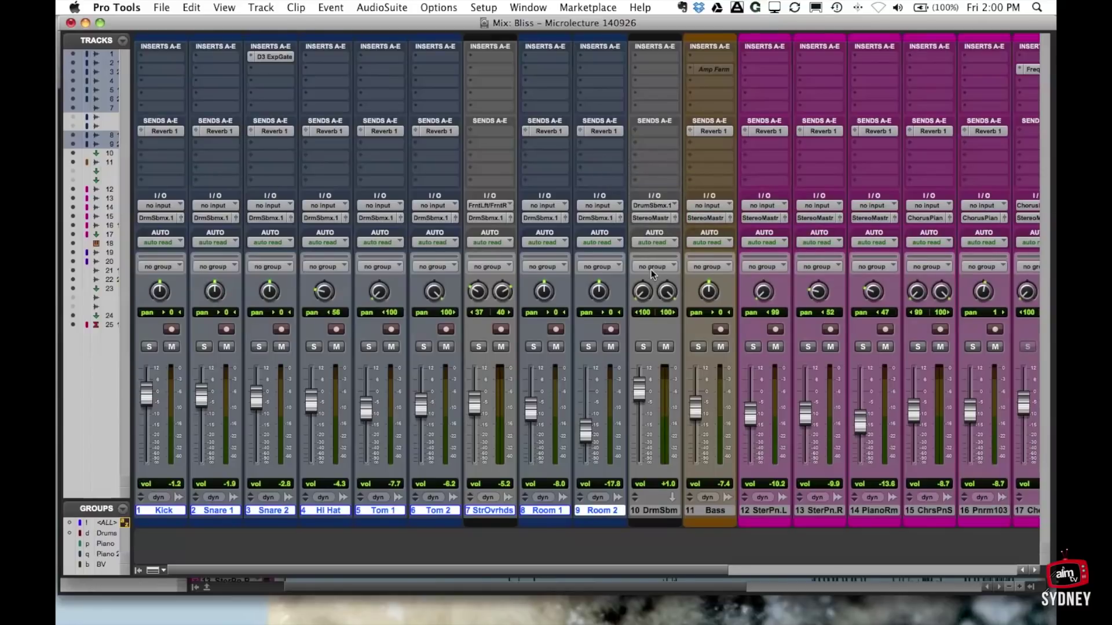
click(645, 510)
click(658, 206)
mouse_move(660, 208)
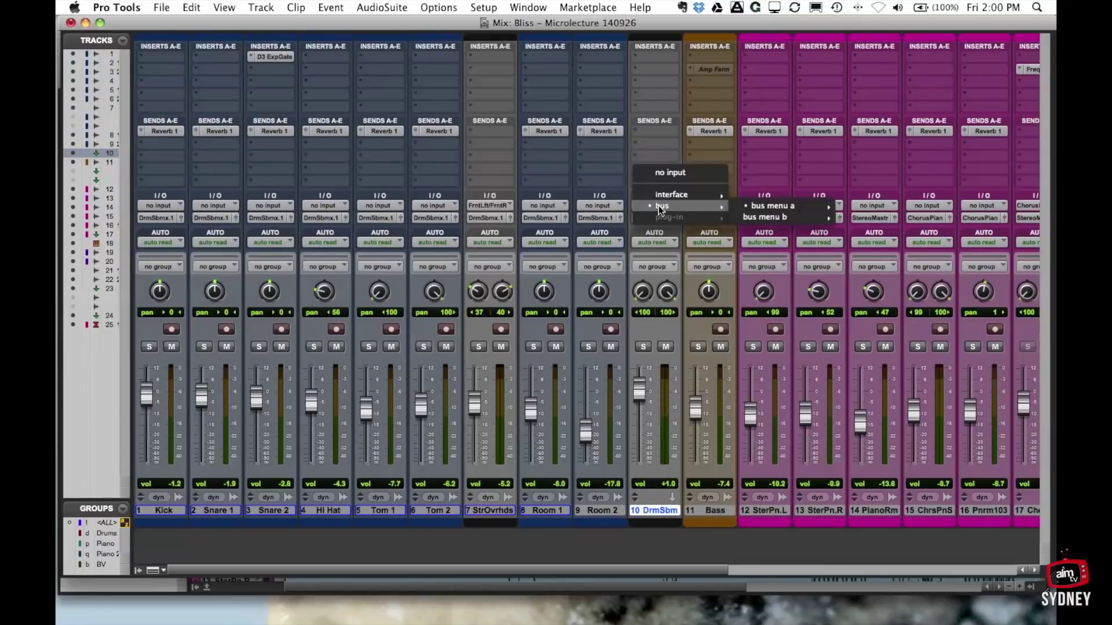
click(875, 12)
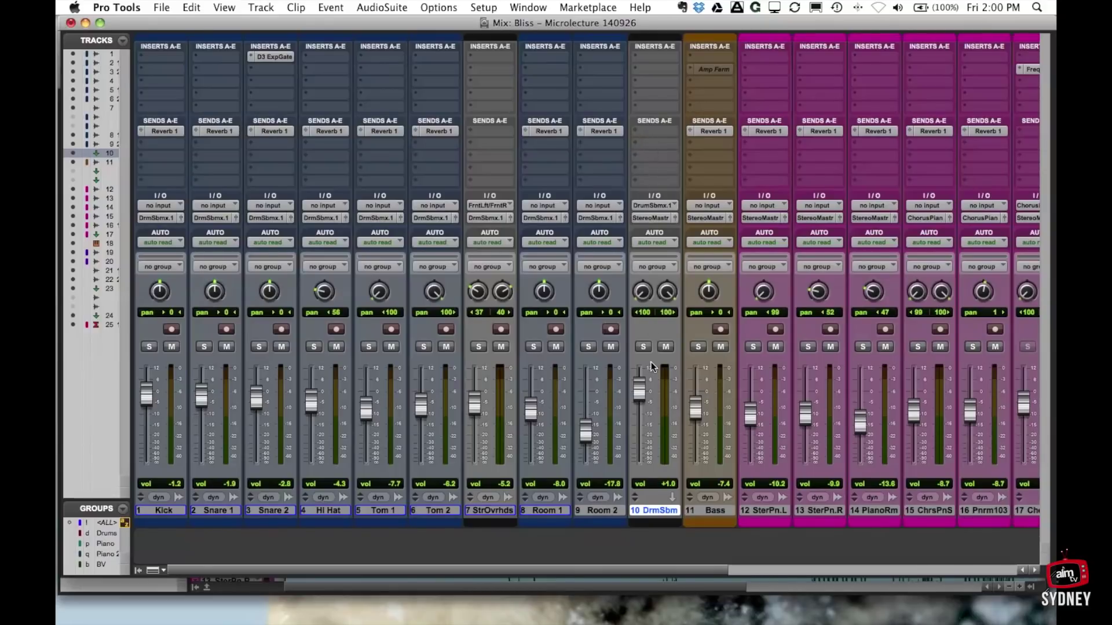
Lower the Drum Submix volume to about -1.0 dB and start playback from around bar 14 in the Edit window
mouse_move(639, 393)
mouse_down()
mouse_move(639, 384)
mouse_move(640, 426)
mouse_move(640, 379)
mouse_move(642, 418)
mouse_move(642, 398)
mouse_up()
scroll(642, 397, right, 1)
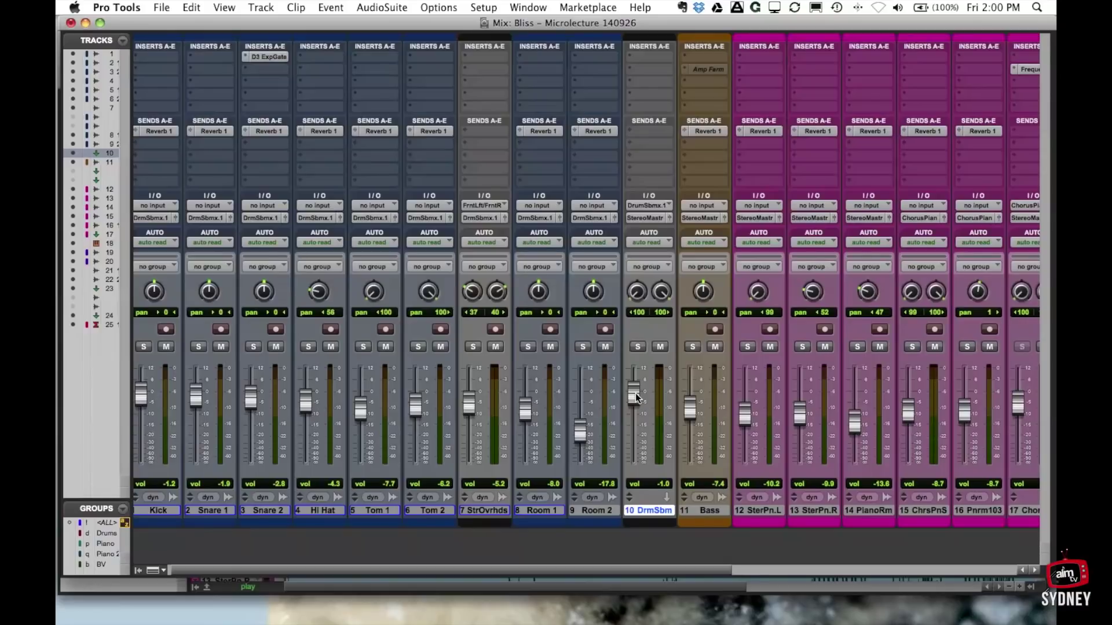
key(super+equal)
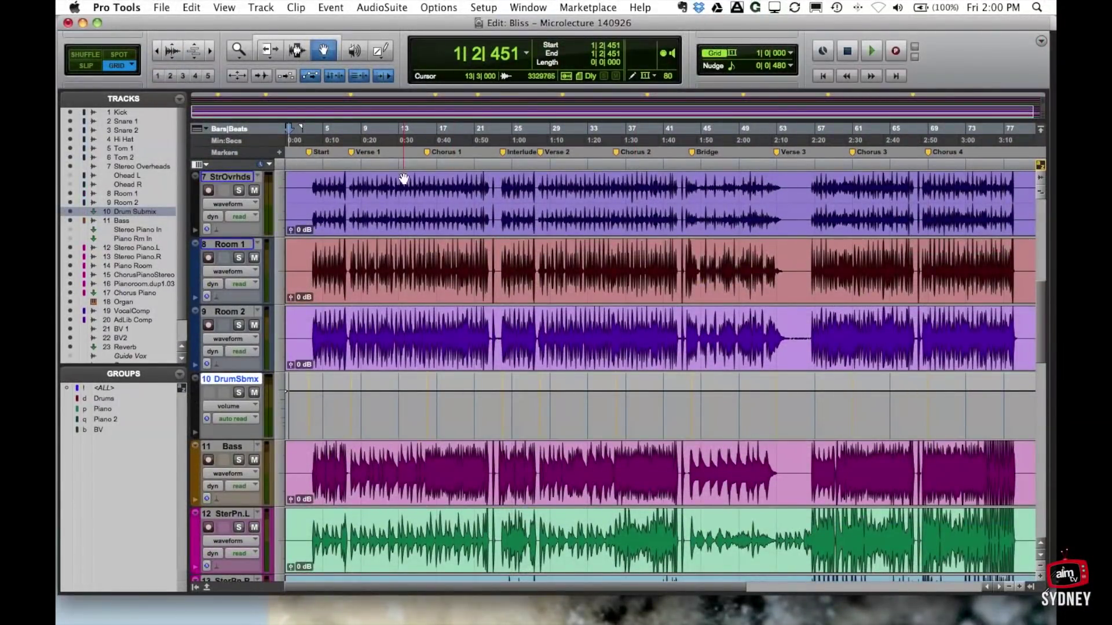
click(404, 162)
key(space)
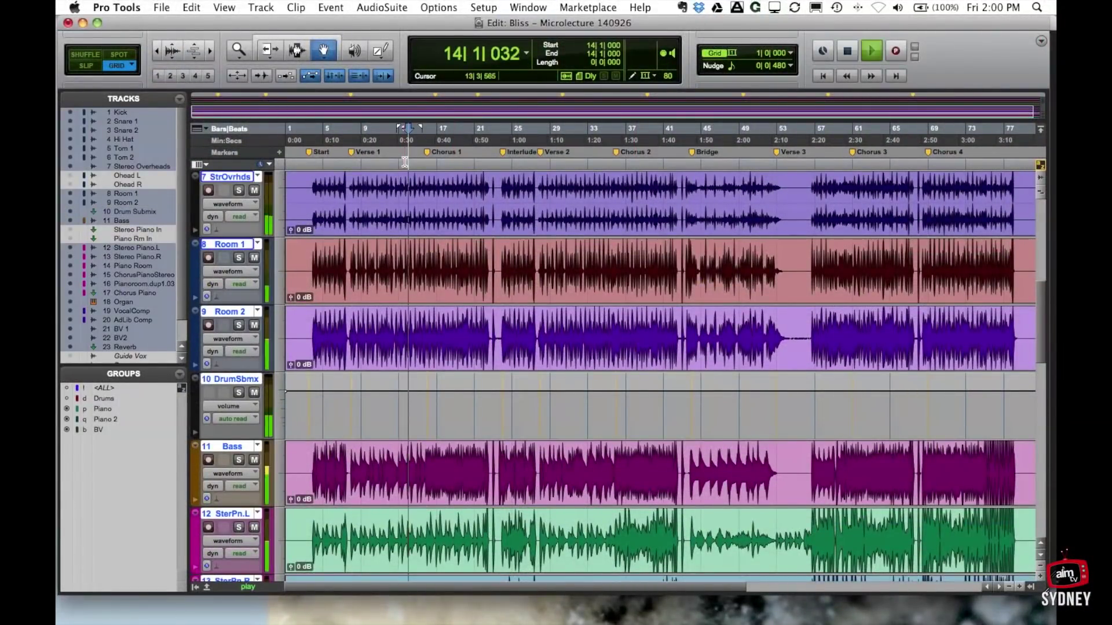
In the Mix window, audition the Drum Submix volume at about -12.3 dB and bring it back up to about -7.0 dB
key(super+equal)
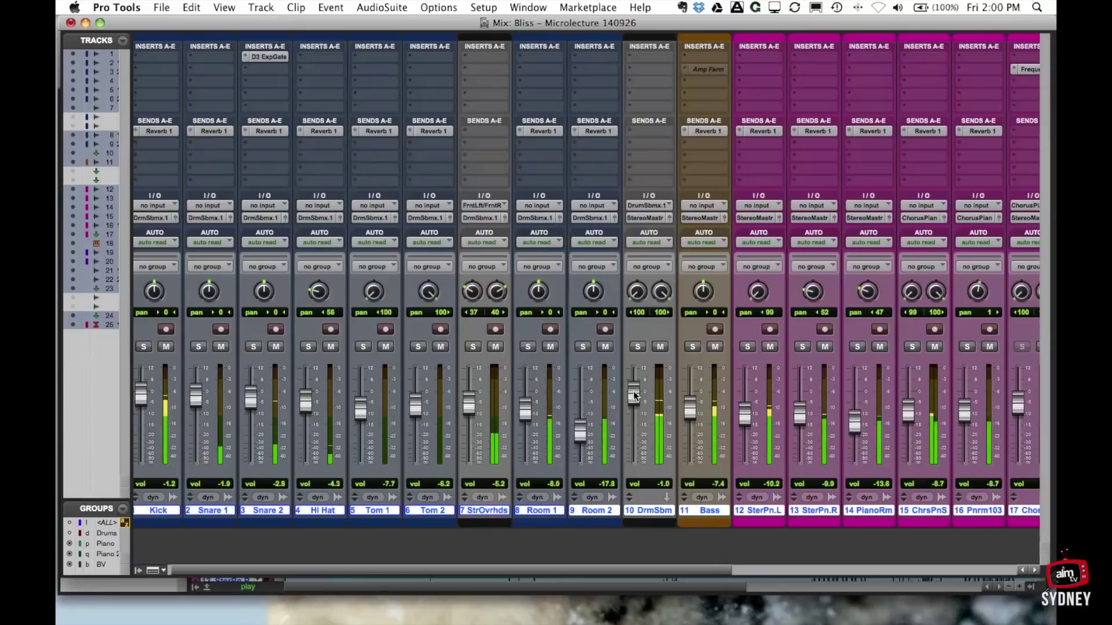
drag(634, 396, 635, 421)
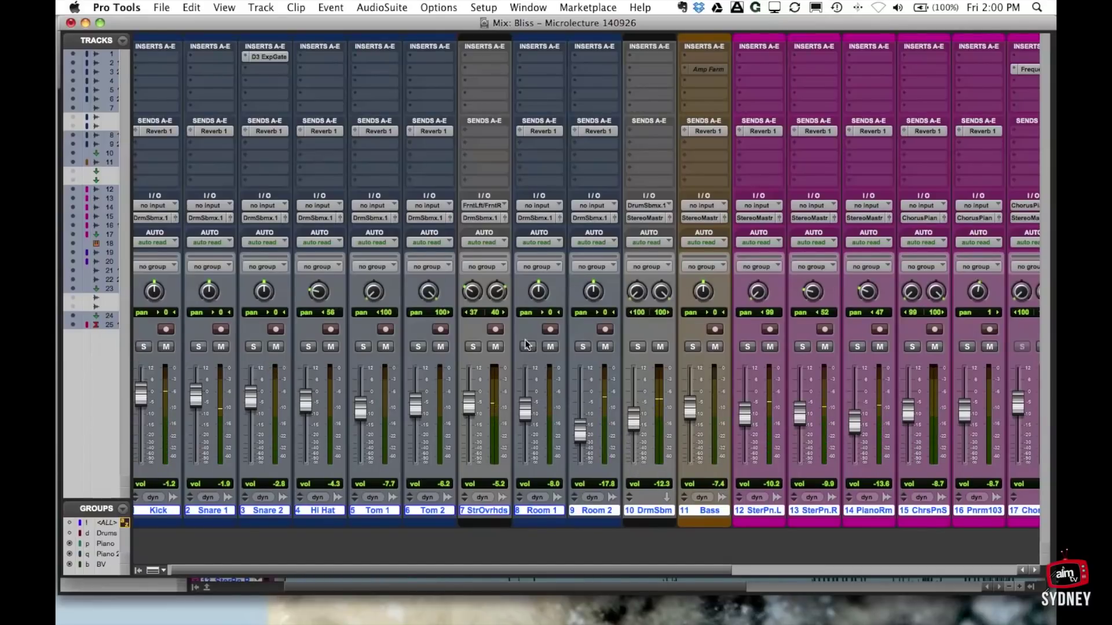
mouse_move(640, 424)
mouse_down()
mouse_move(632, 377)
mouse_move(634, 407)
mouse_up()
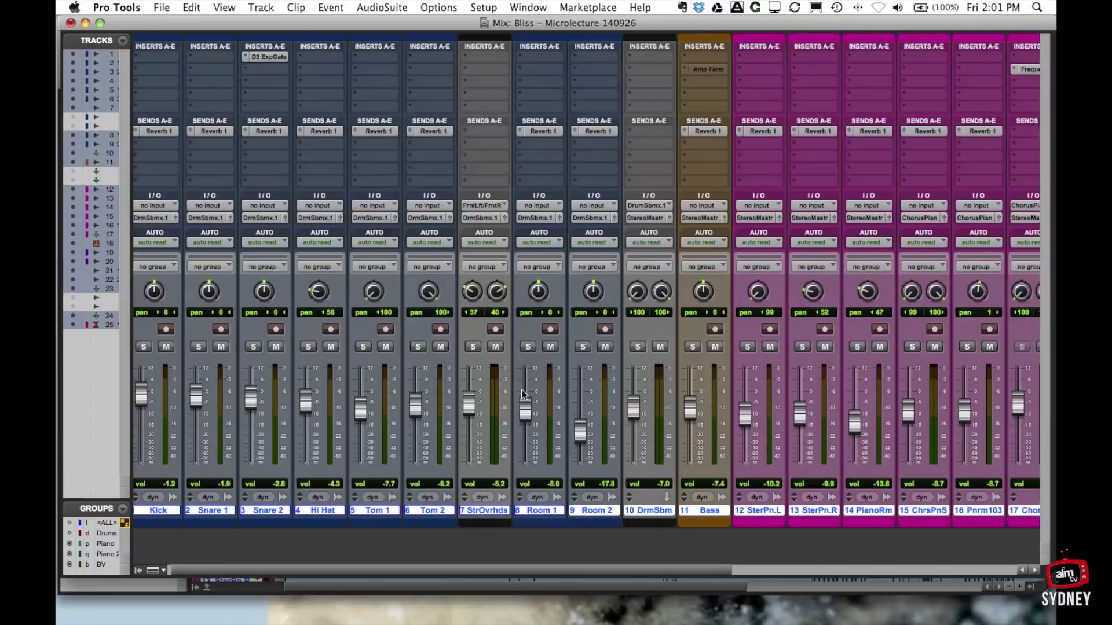
Play the session again while raising the Drum Submix volume to about +4.6 dB
mouse_move(637, 408)
mouse_down()
mouse_move(635, 395)
mouse_move(635, 455)
mouse_move(634, 392)
mouse_up()
key(space)
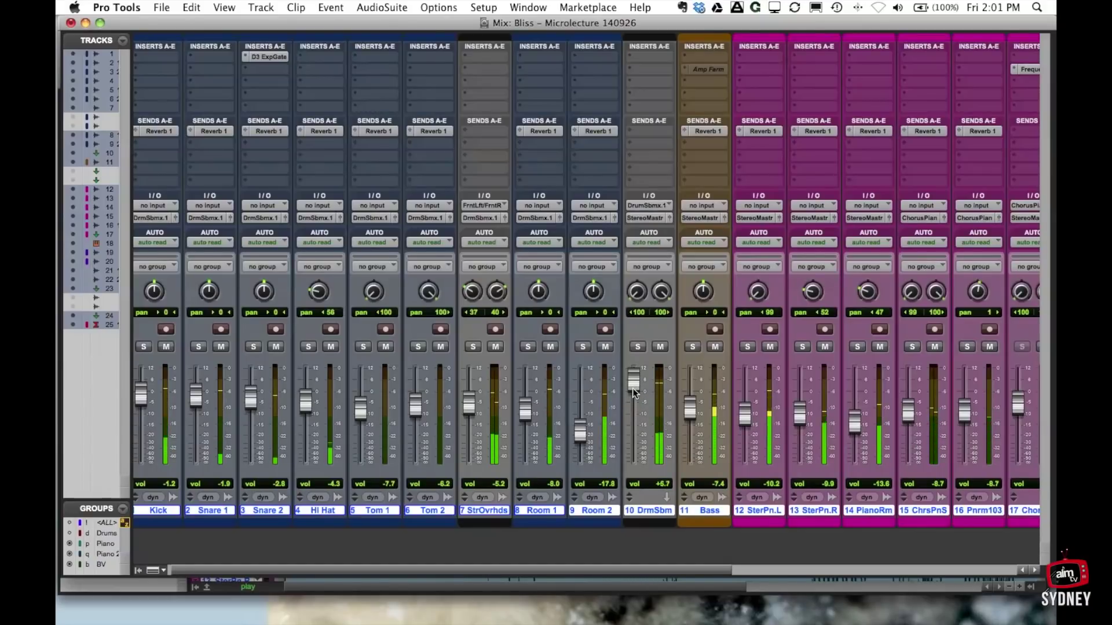
drag(634, 392, 633, 382)
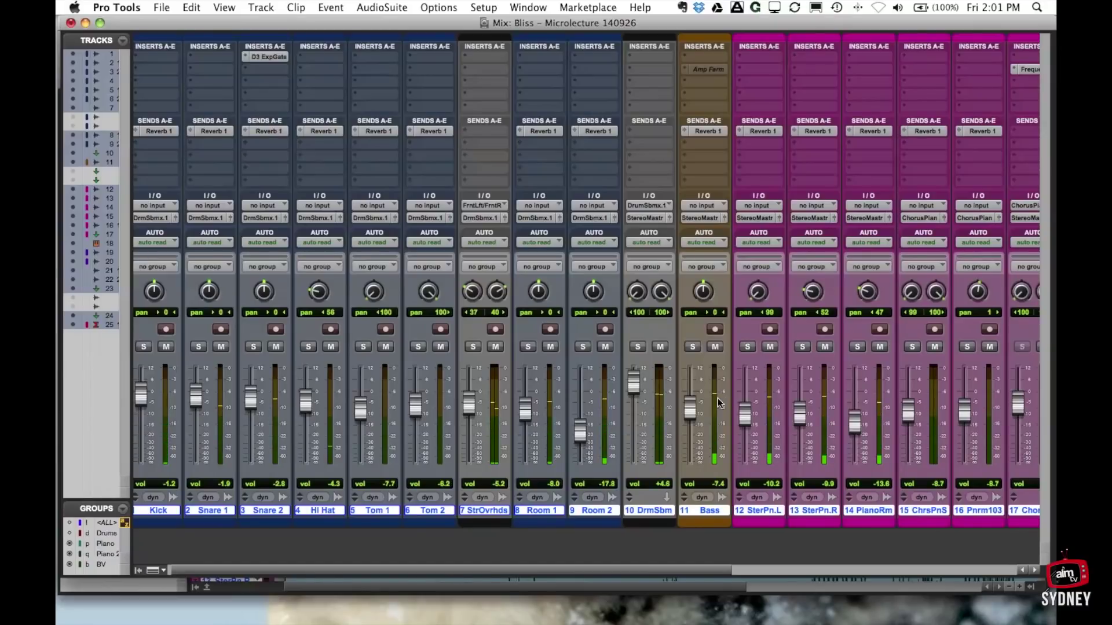
Select only the Drum Submix channel, look at its insert options, and lower its volume to about -5.8 dB
scroll(617, 453, right, 10)
scroll(617, 453, left, 2)
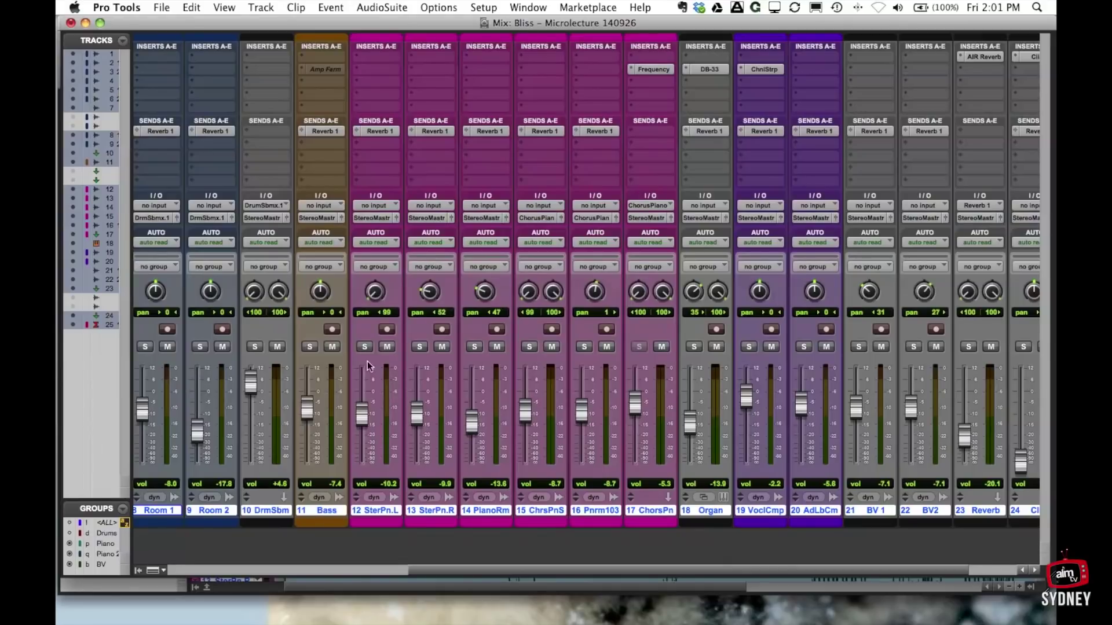
scroll(367, 361, left, 10)
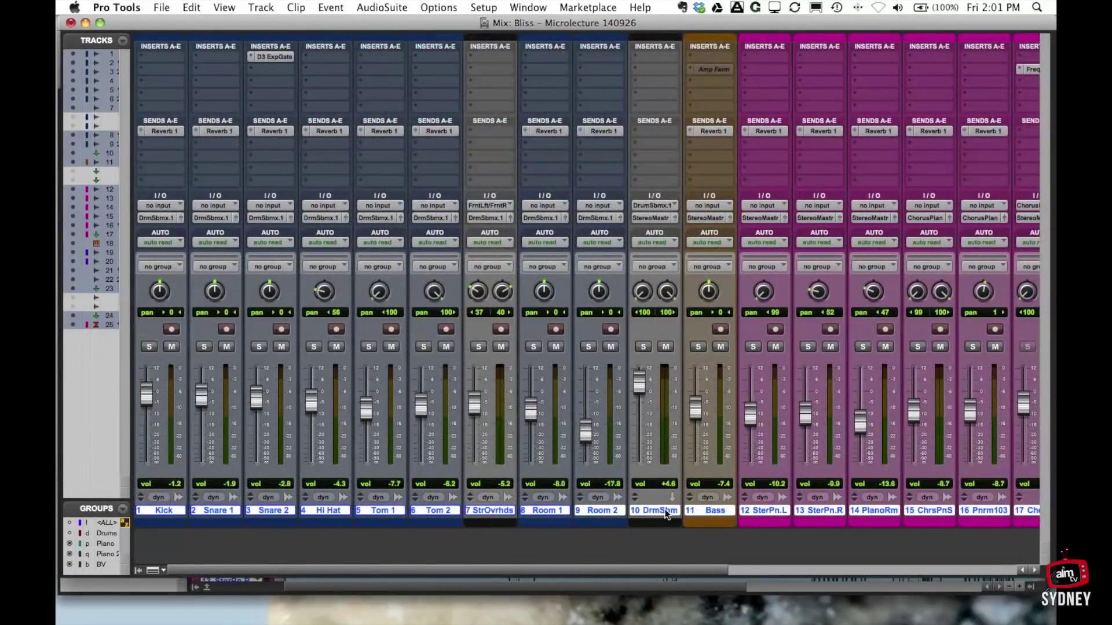
click(663, 511)
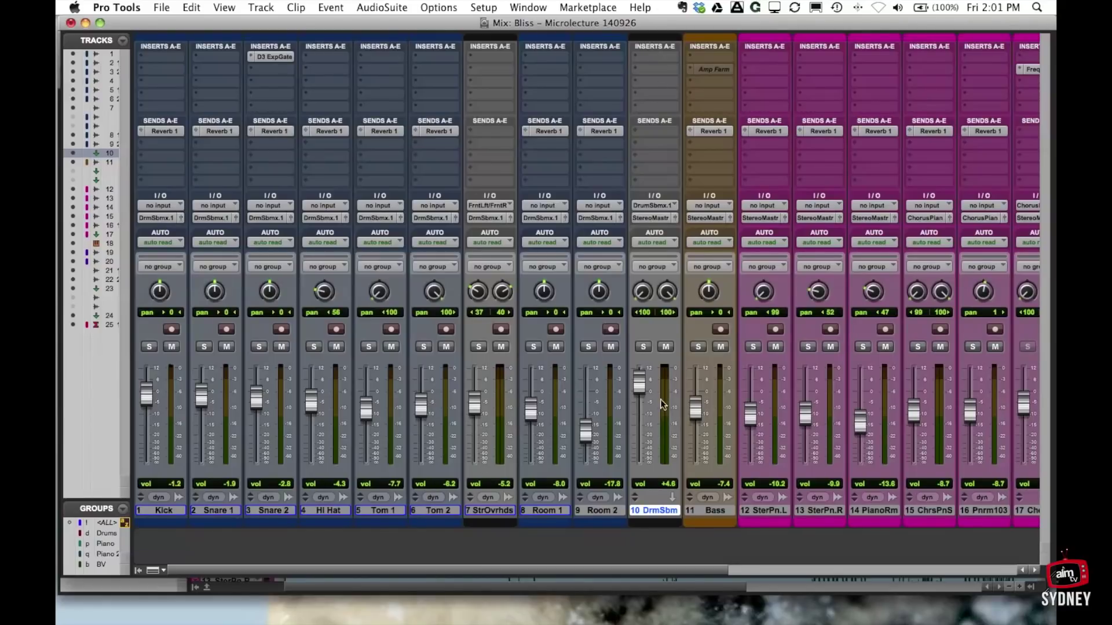
drag(639, 383, 639, 404)
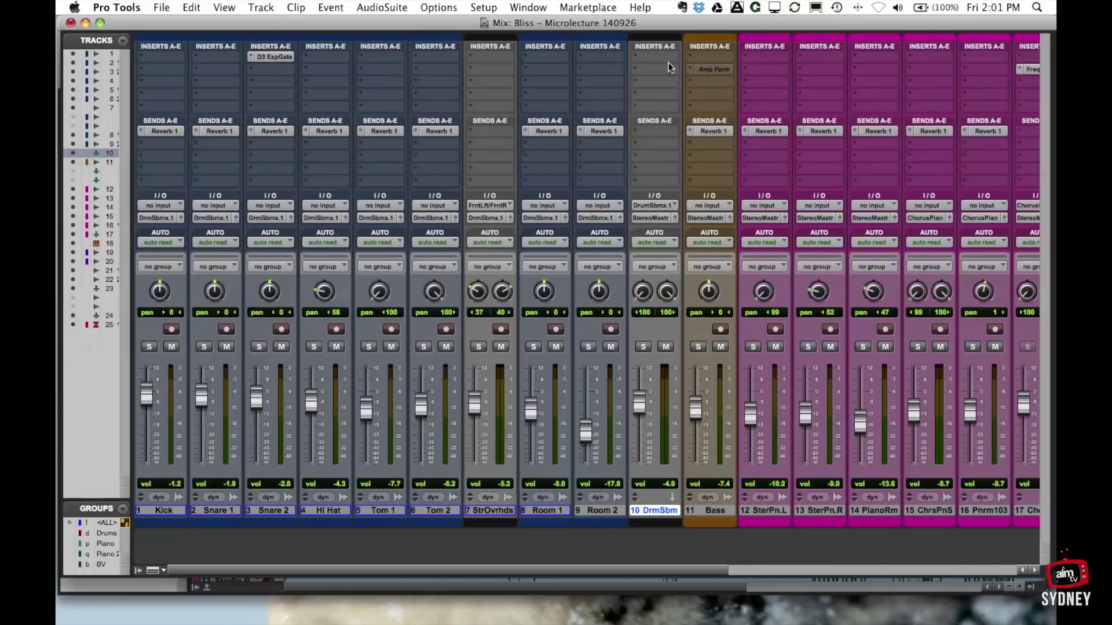
click(653, 54)
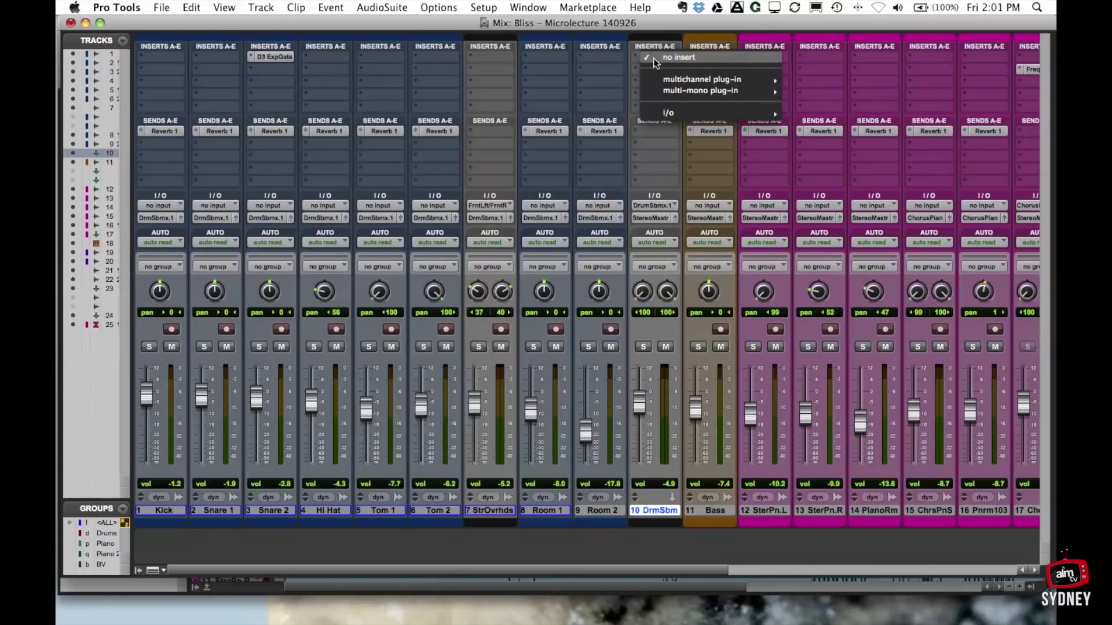
click(592, 57)
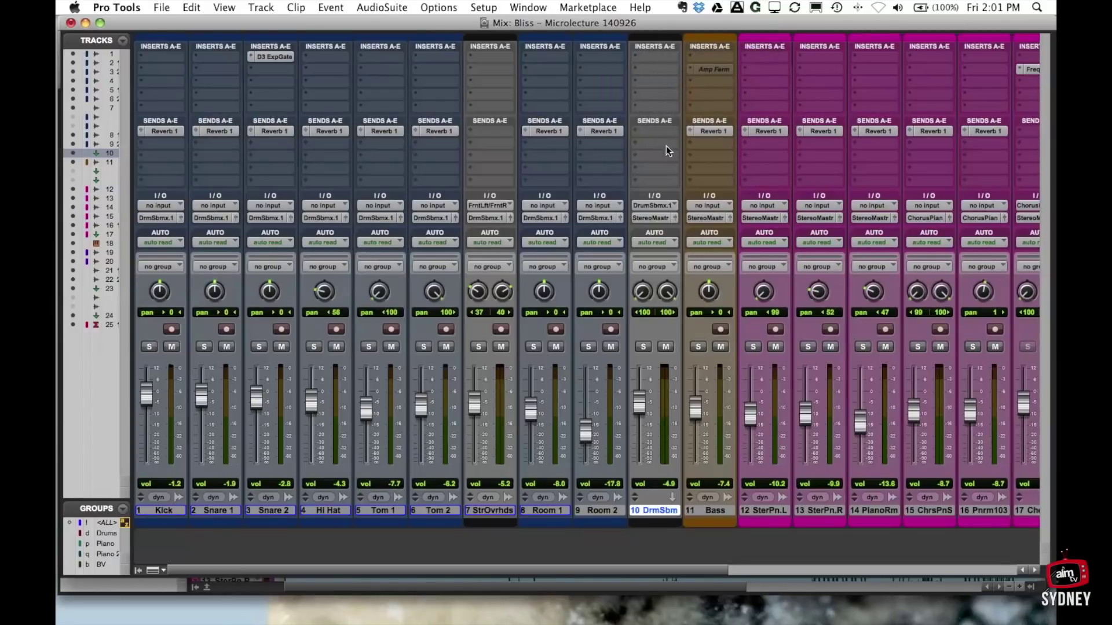
drag(637, 404, 637, 409)
Select the Reverb channel, raise its volume to about -0.3 dB, and bring it back down to about -12.3 dB
scroll(628, 408, right, 3)
scroll(625, 404, right, 6)
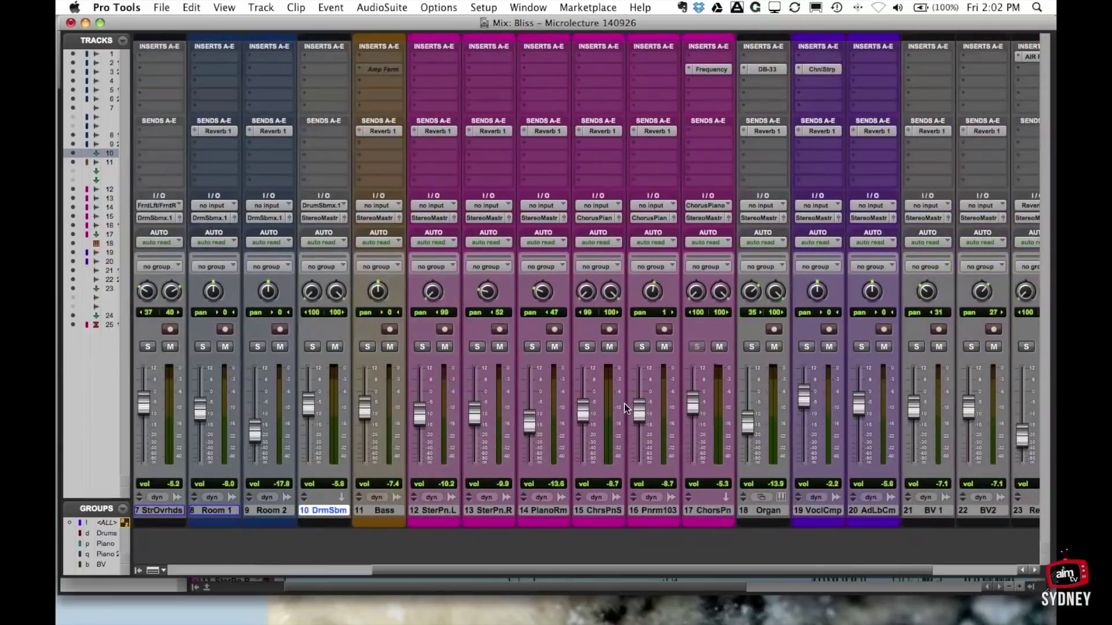
scroll(706, 341, right, 3)
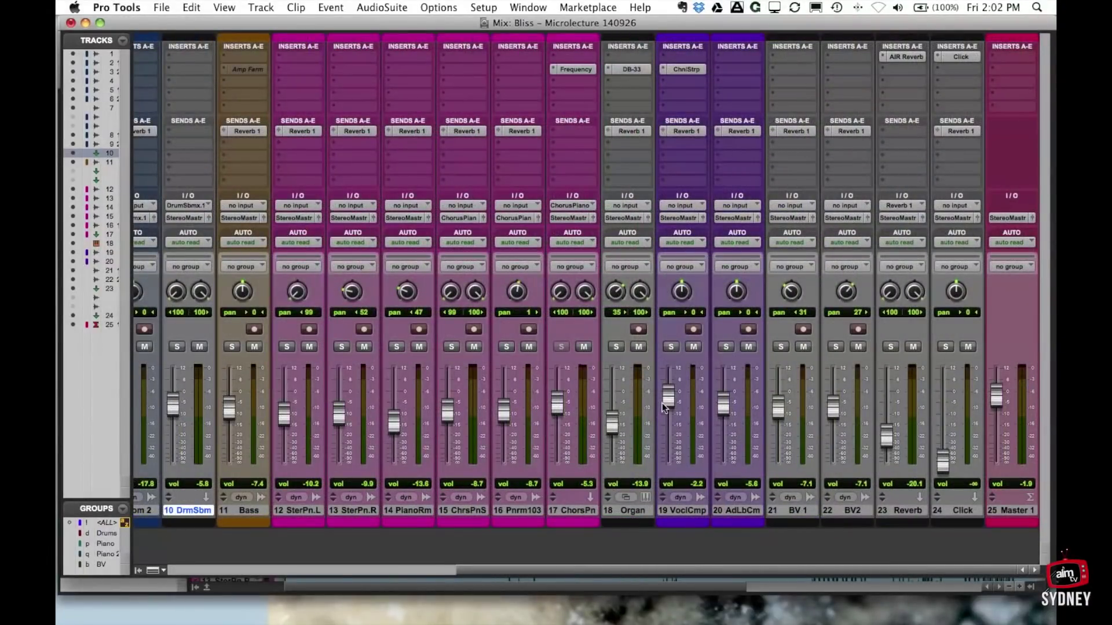
click(896, 508)
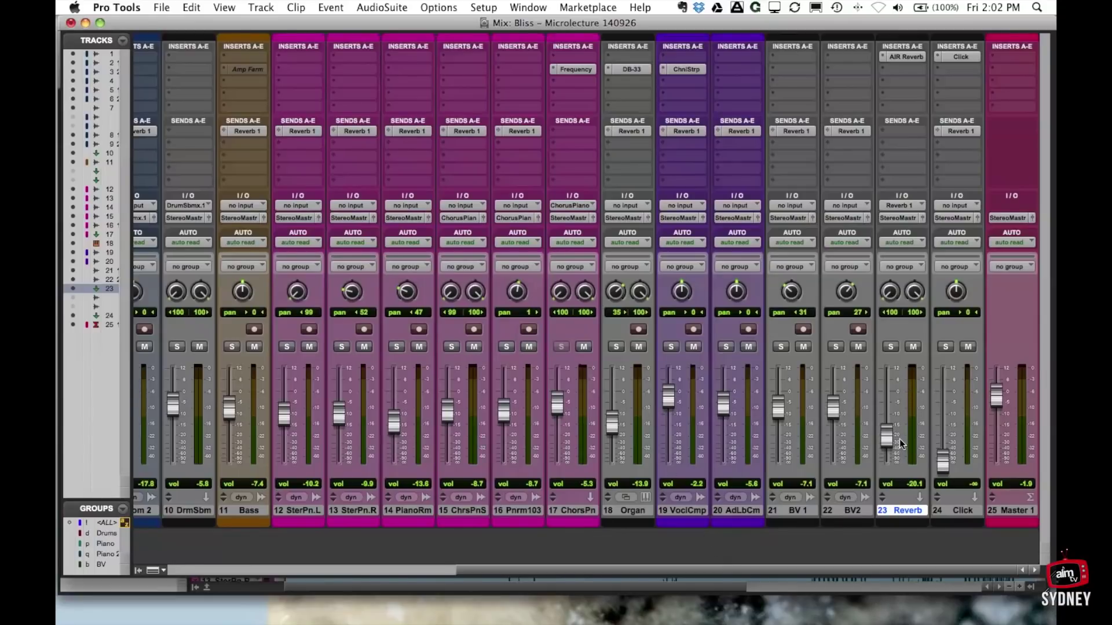
drag(886, 435, 885, 392)
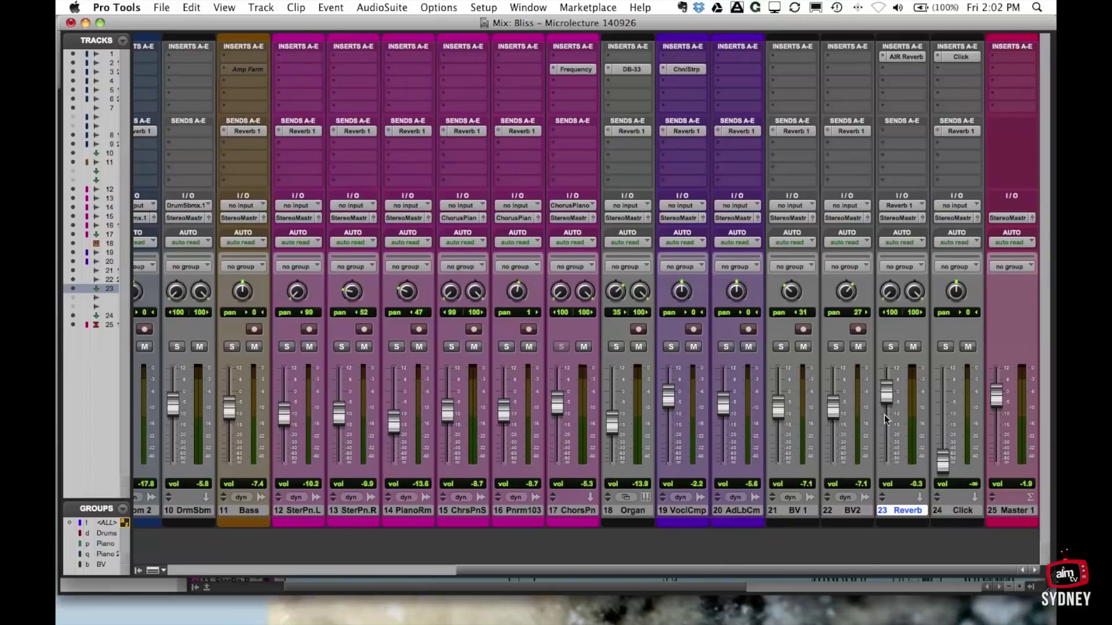
drag(886, 393, 888, 408)
drag(890, 414, 890, 408)
mouse_move(888, 408)
mouse_down()
mouse_move(888, 387)
mouse_move(887, 419)
mouse_up()
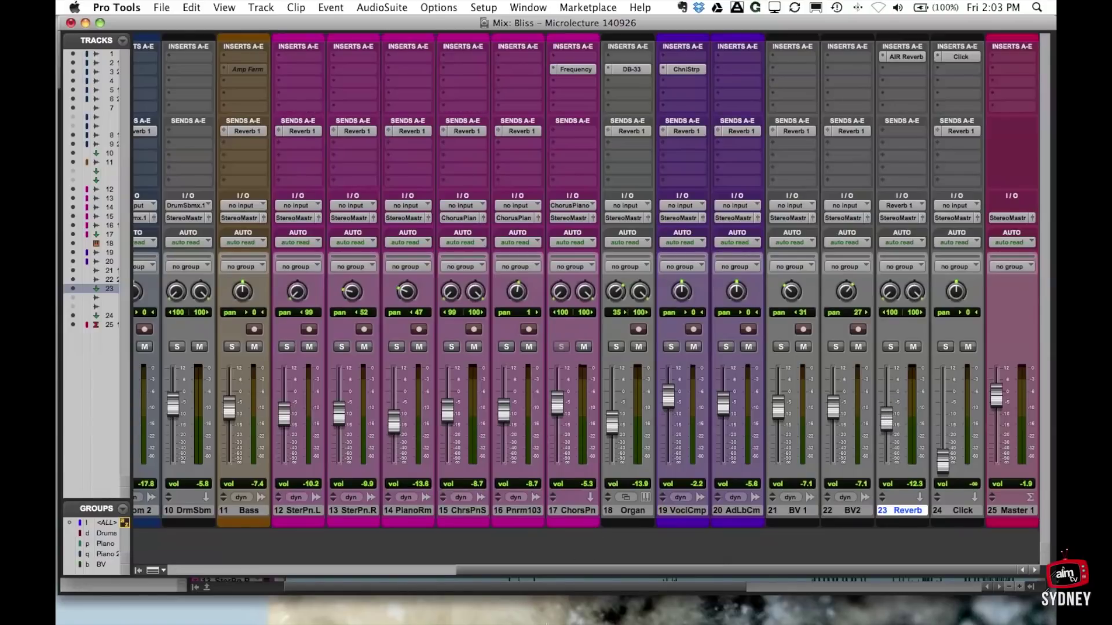
Select the Organ channel, raise its volume to about -7.7 dB, and show the Organ track in the Edit window
click(636, 512)
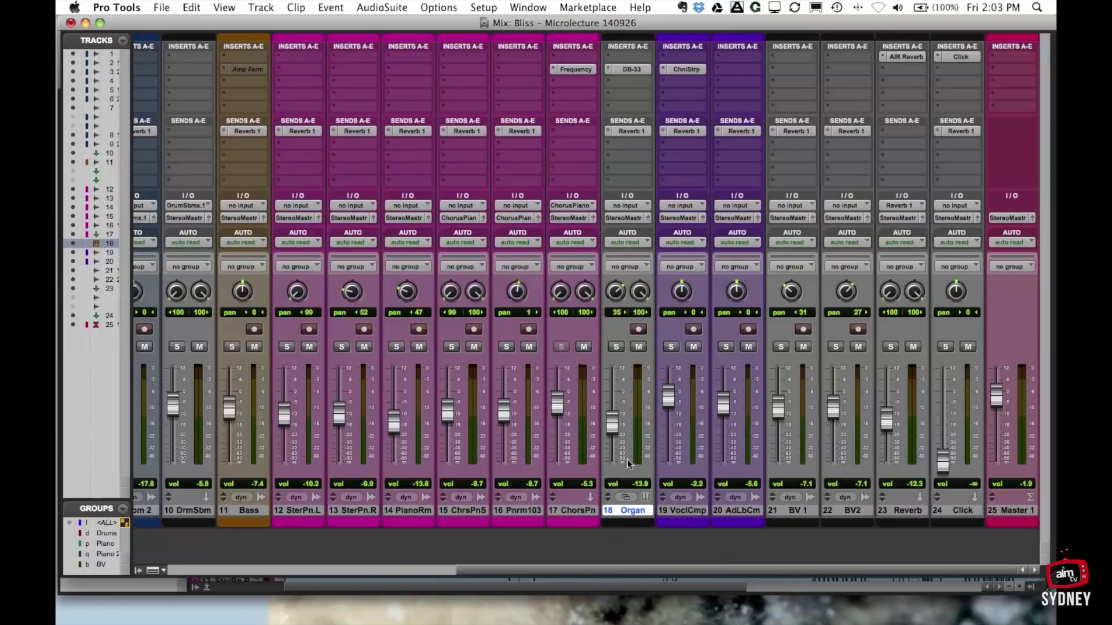
drag(610, 425, 613, 414)
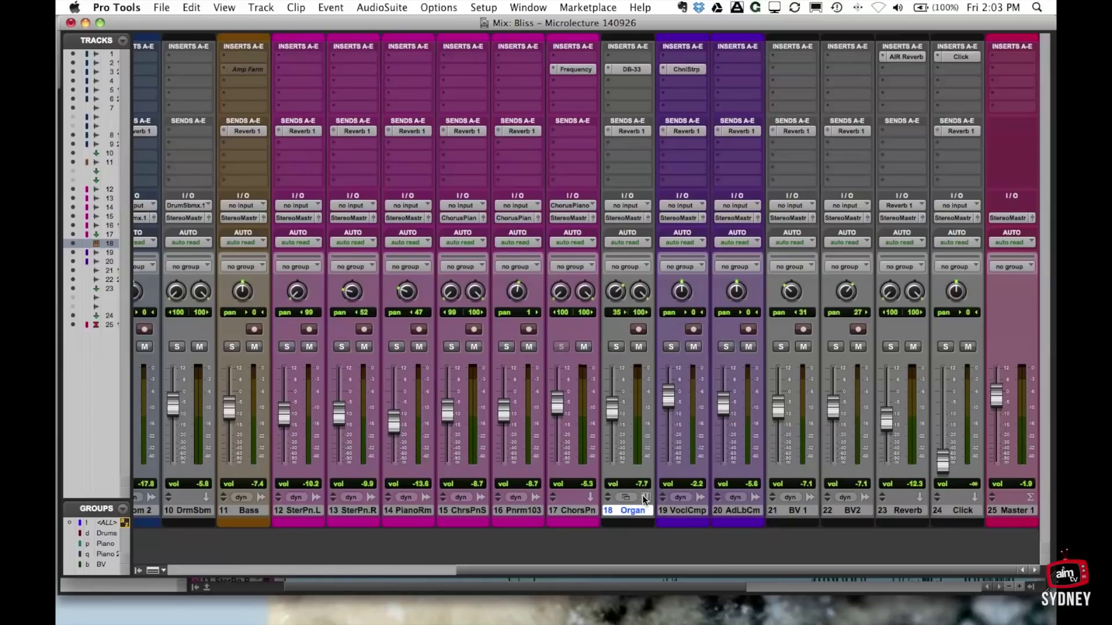
key(super+equal)
scroll(660, 464, down, 5)
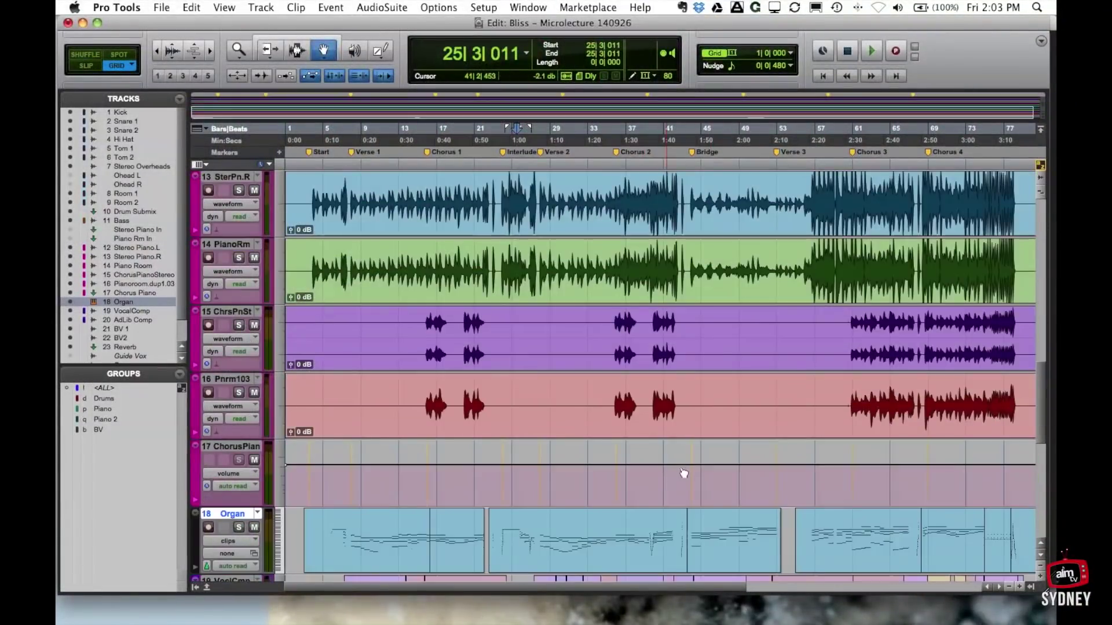
Compare an audio clip on the ChorusPianoStereo track with the MIDI clips on the Organ track in the Edit window
scroll(684, 474, down, 5)
scroll(633, 390, up, 4)
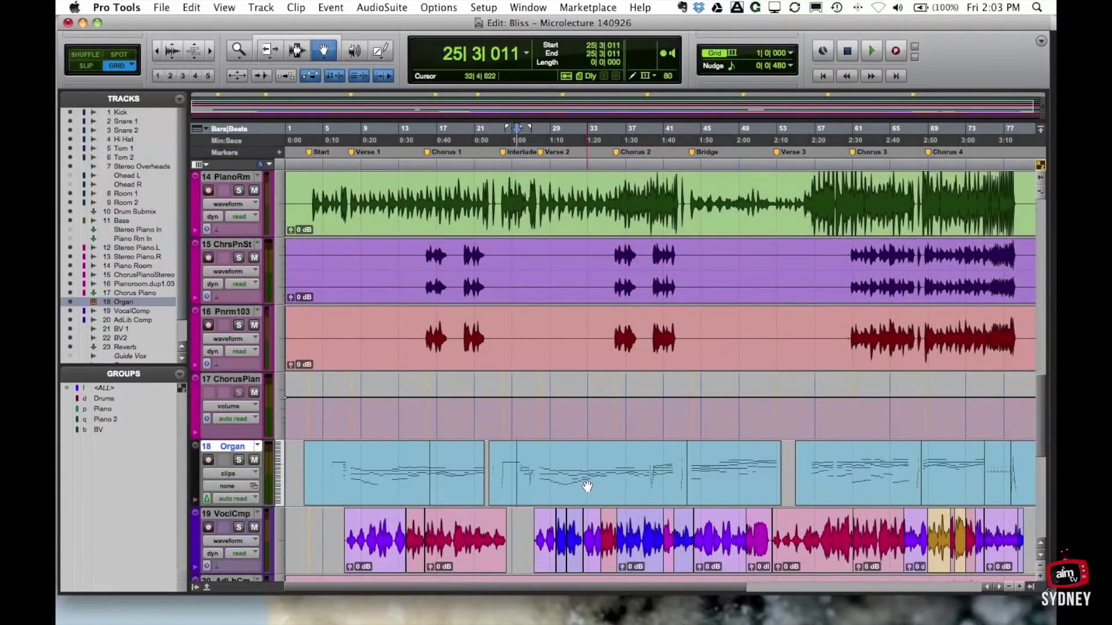
click(533, 282)
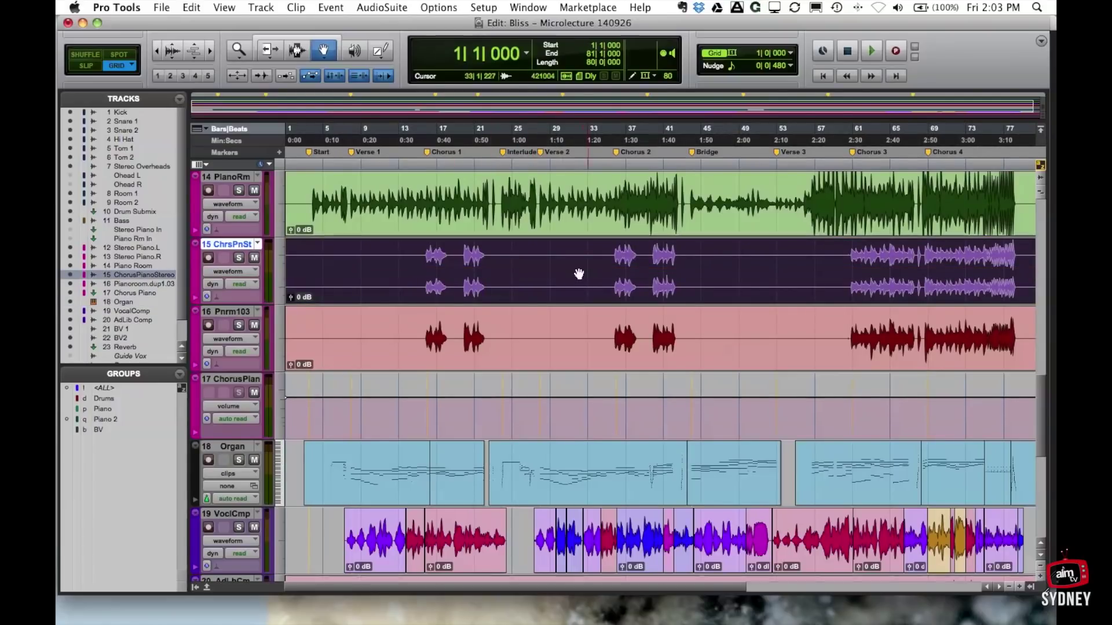
click(564, 469)
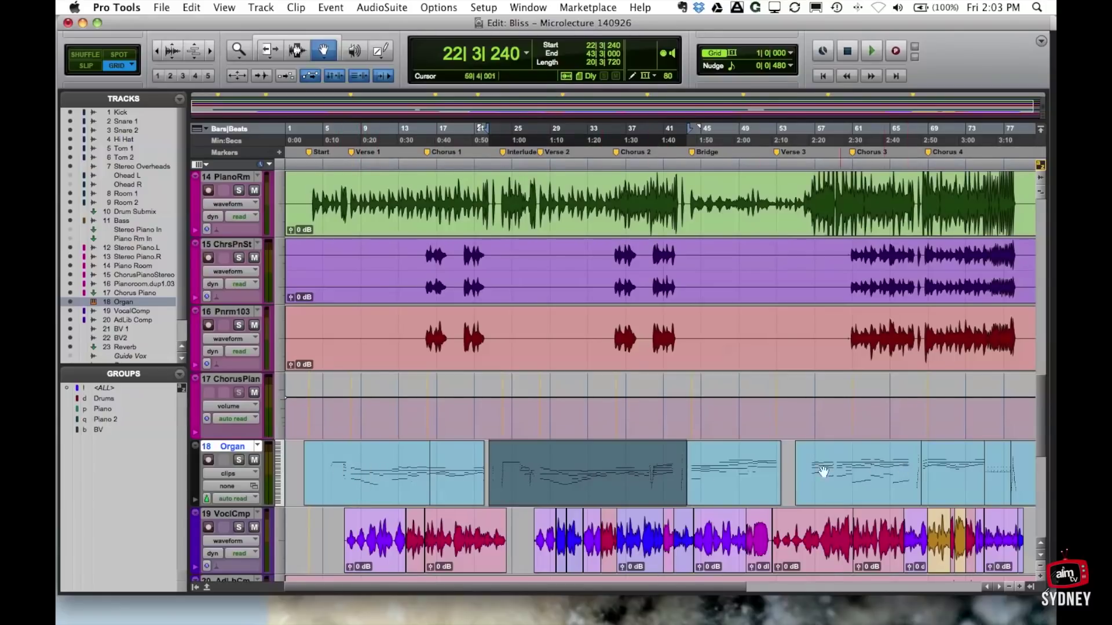
click(409, 468)
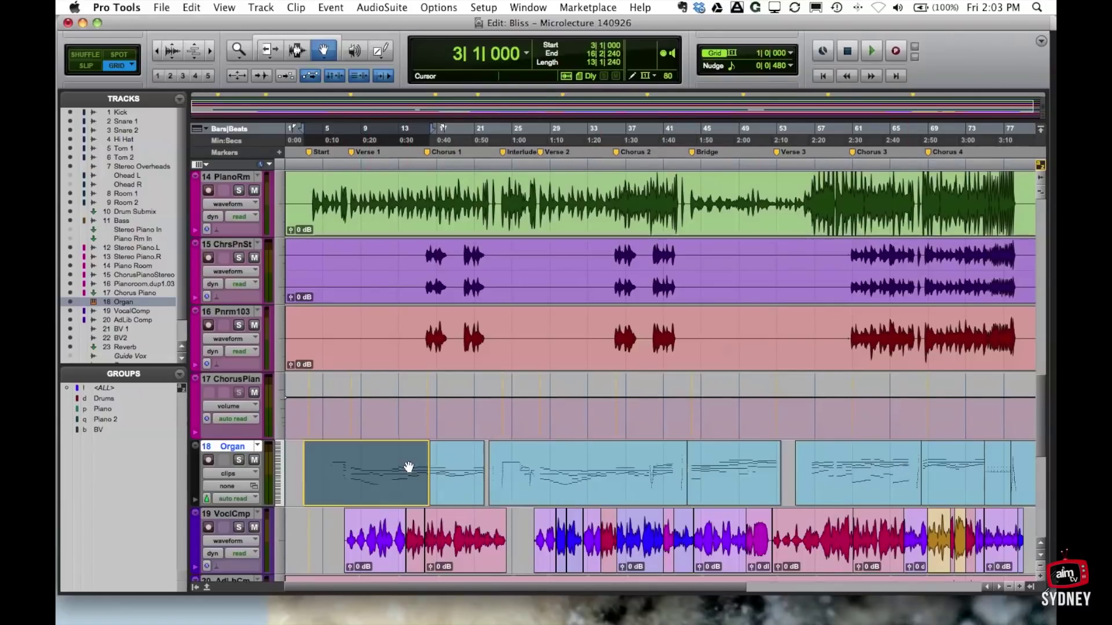
Show the Mix window, open the Organ channel's DB-33 instrument, and try several keys on its virtual keyboard
key(super+equal)
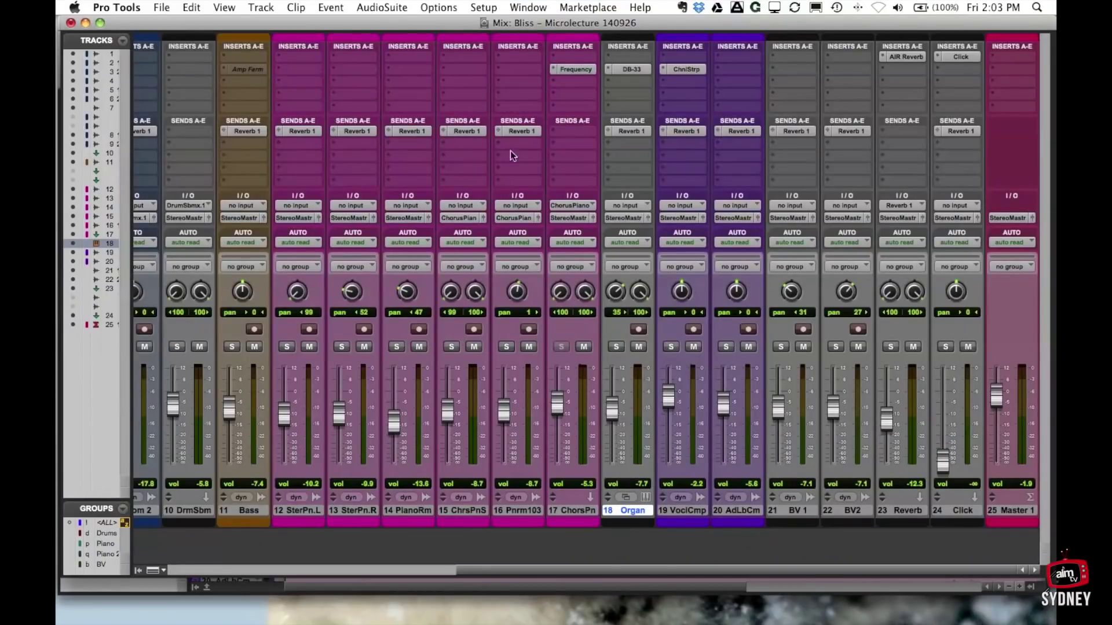
click(631, 71)
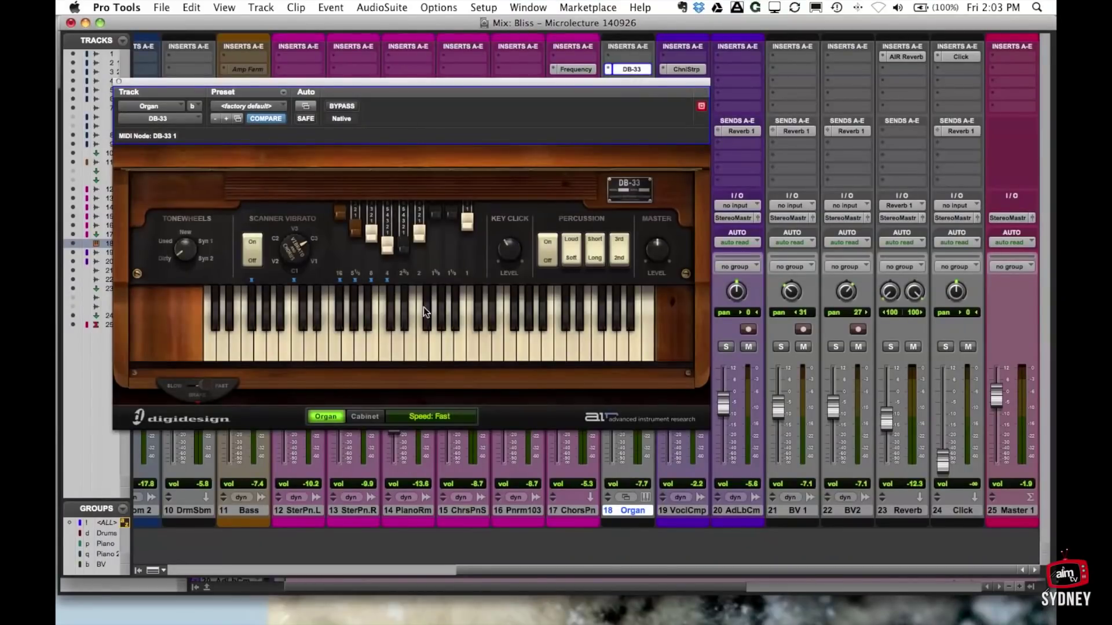
click(399, 342)
click(254, 346)
click(449, 350)
click(562, 342)
Move the DB-33 window out of the way, solo the Organ channel, play it briefly, and show the Edit window
drag(440, 82, 299, 12)
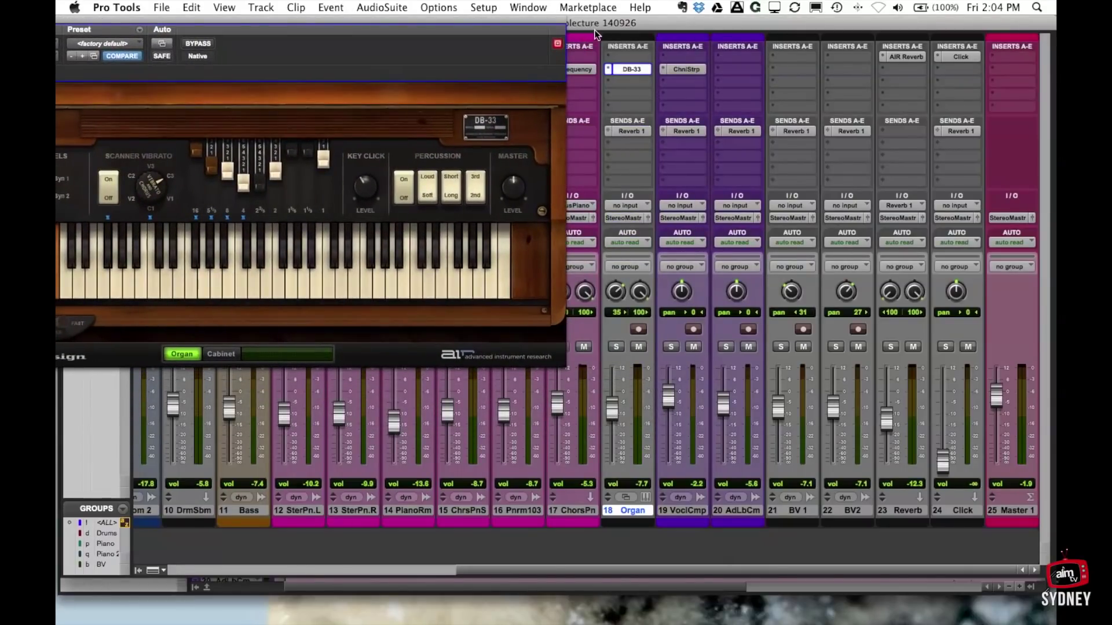
click(615, 347)
key(space)
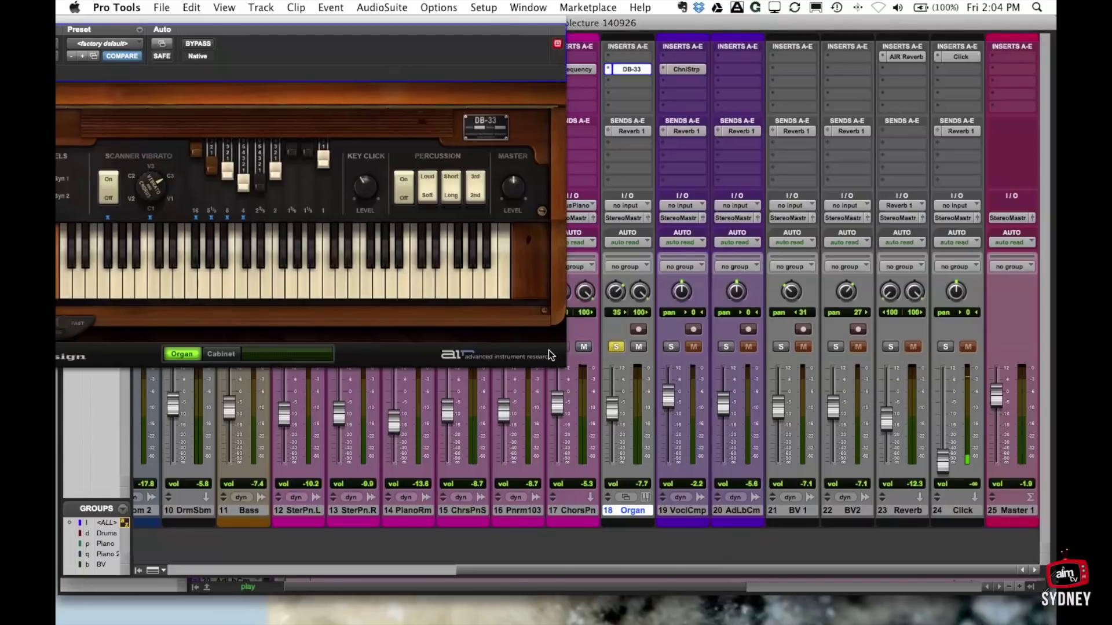
key(super+equal)
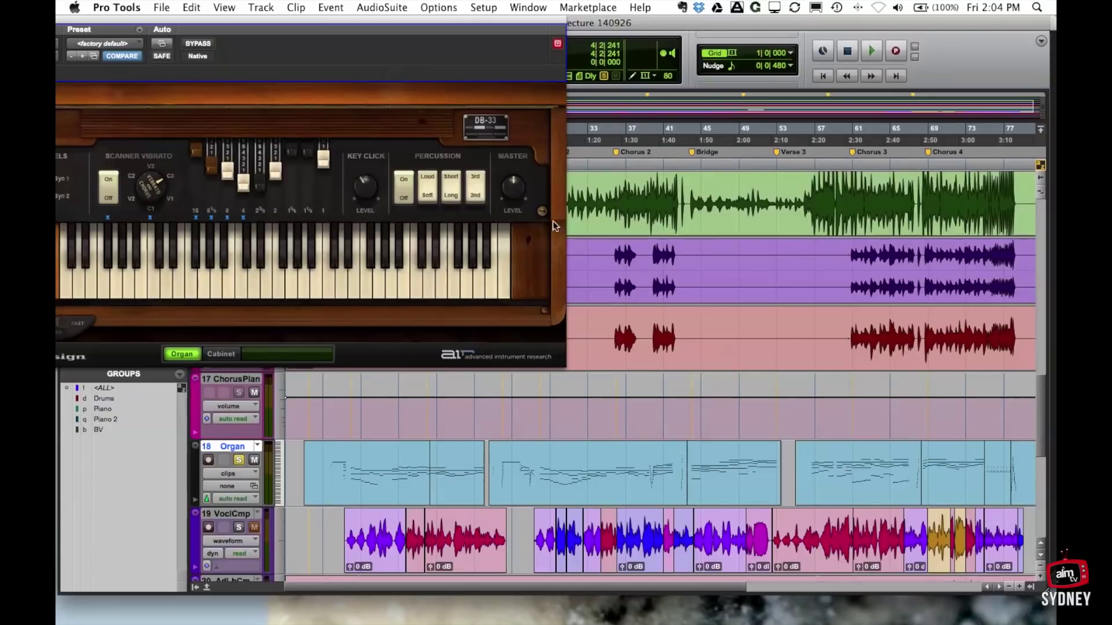
Select an Organ passage around the Chorus 2 marker and play it while watching the DB-33 keyboard, then stop playback
drag(583, 28, 557, 5)
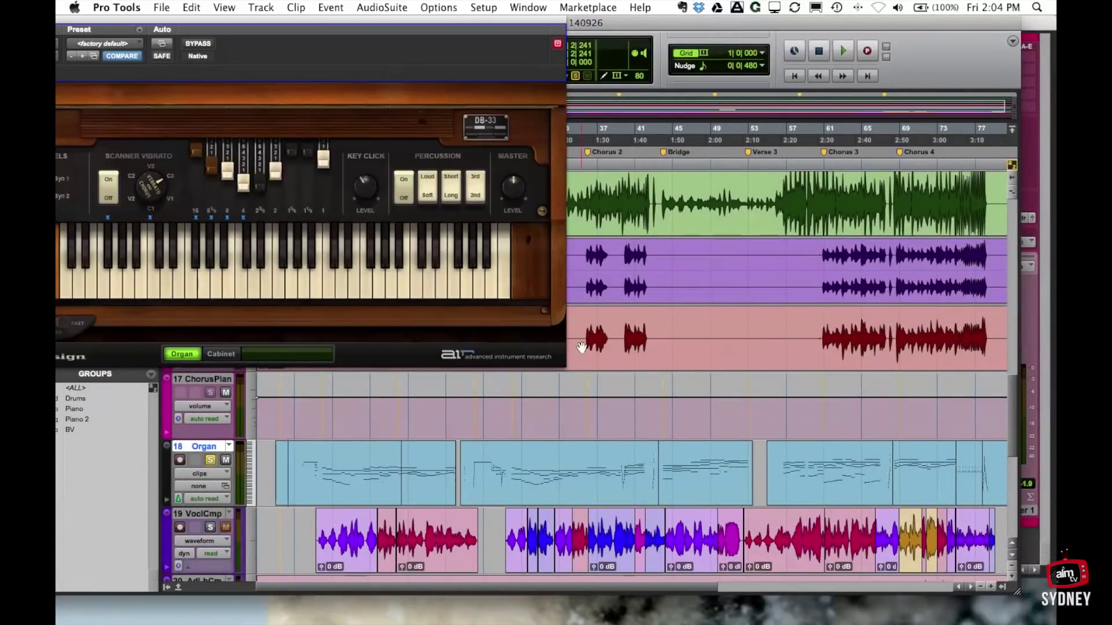
drag(568, 483, 609, 482)
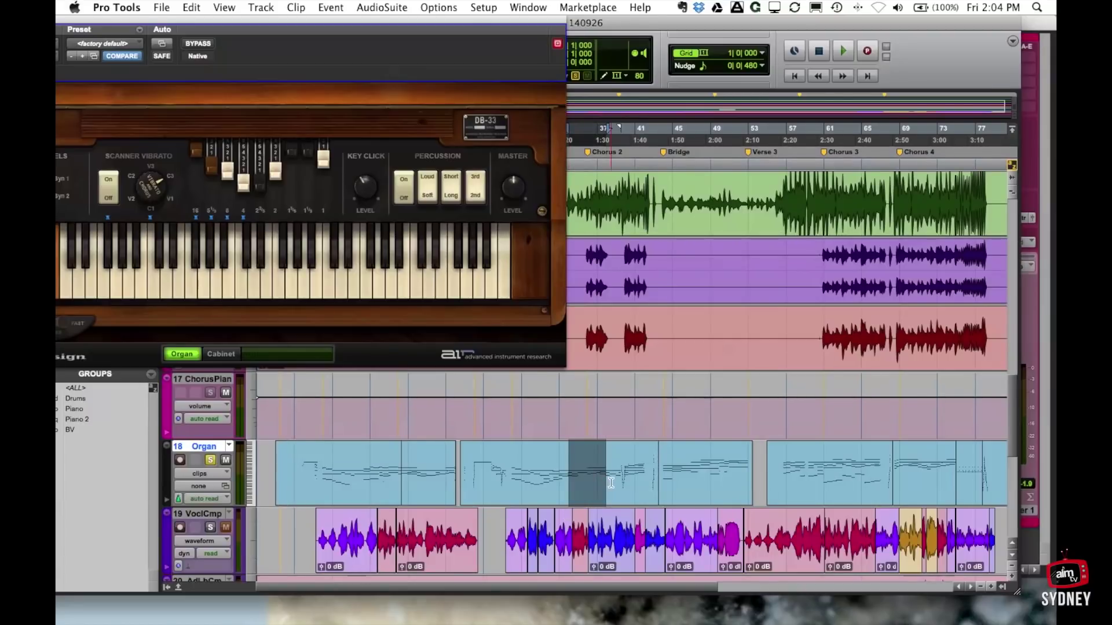
key(space)
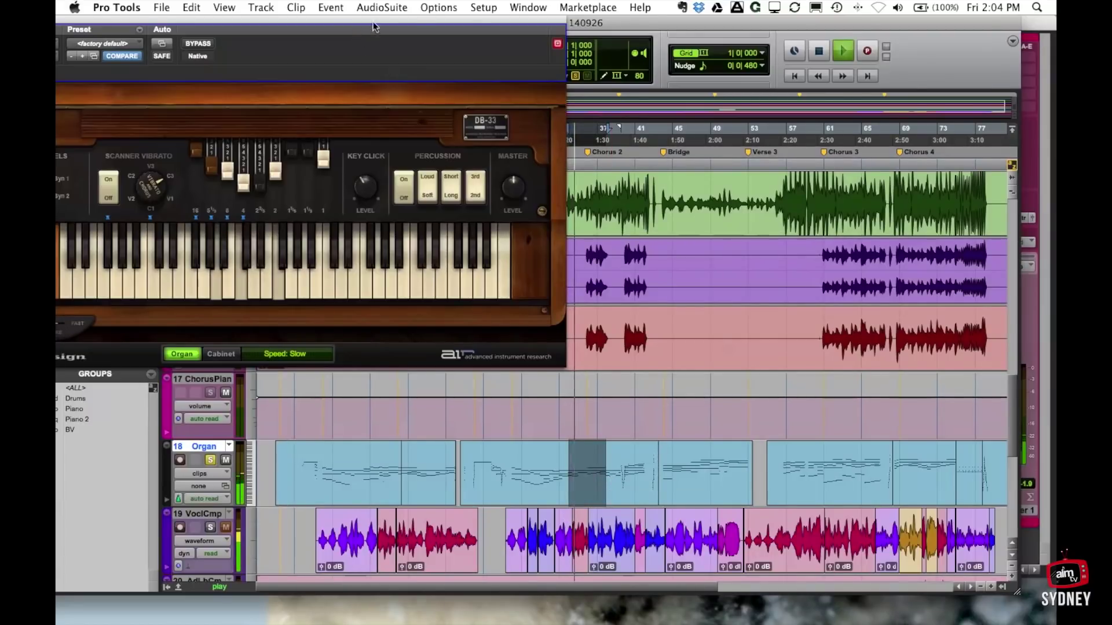
drag(376, 19, 526, 23)
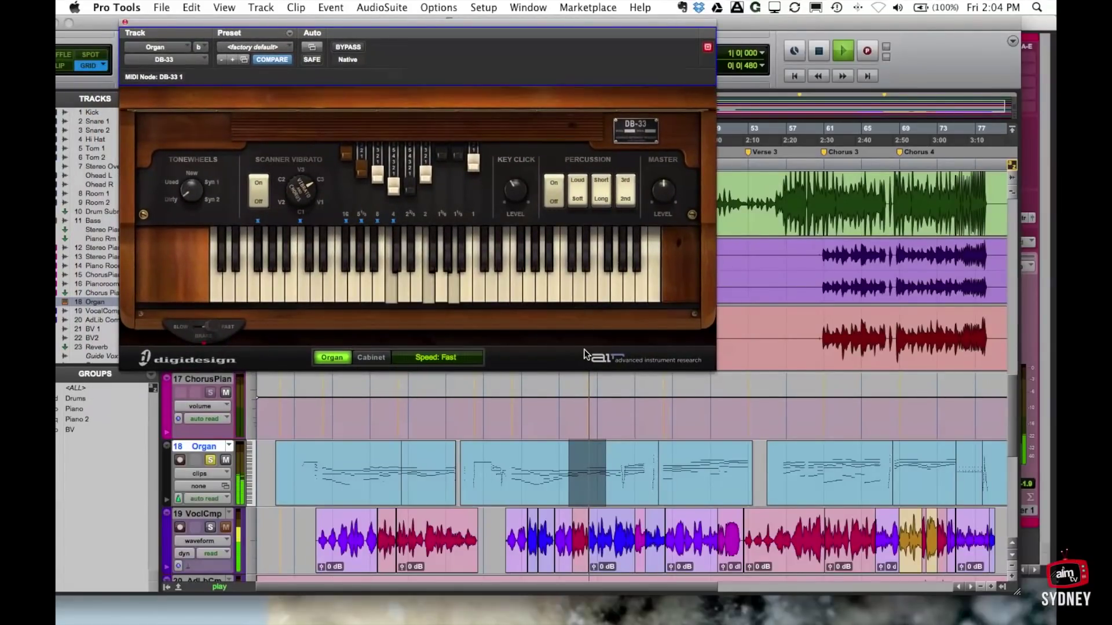
click(618, 444)
key(space)
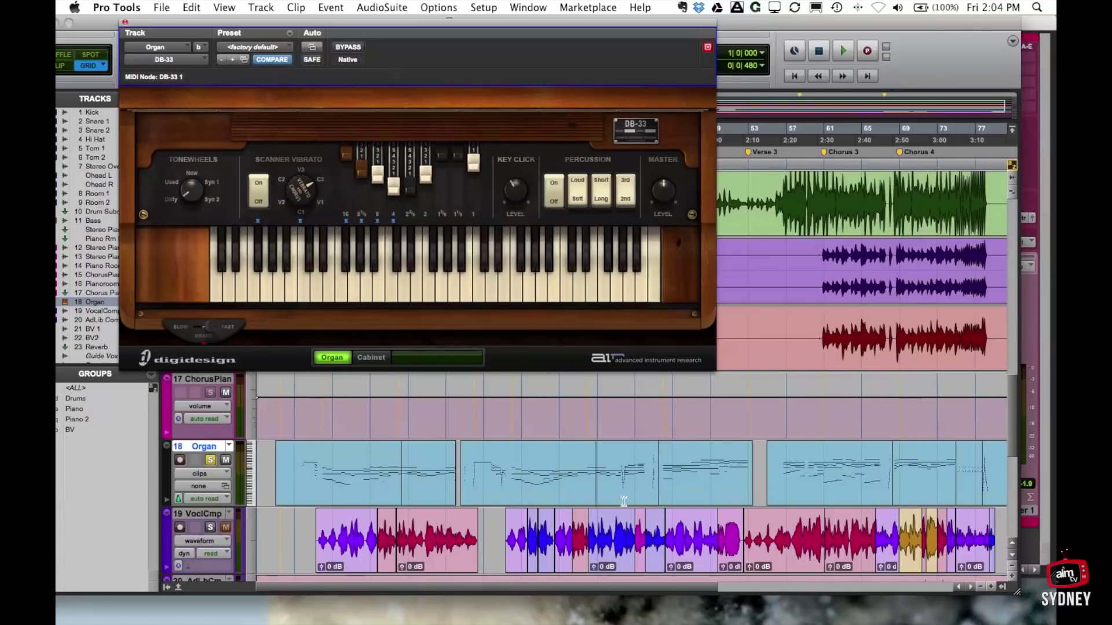
Select bars 33 to 40 on the Organ track, try a DB-33 key, return to the Mix window, and close the instrument
drag(559, 471, 624, 473)
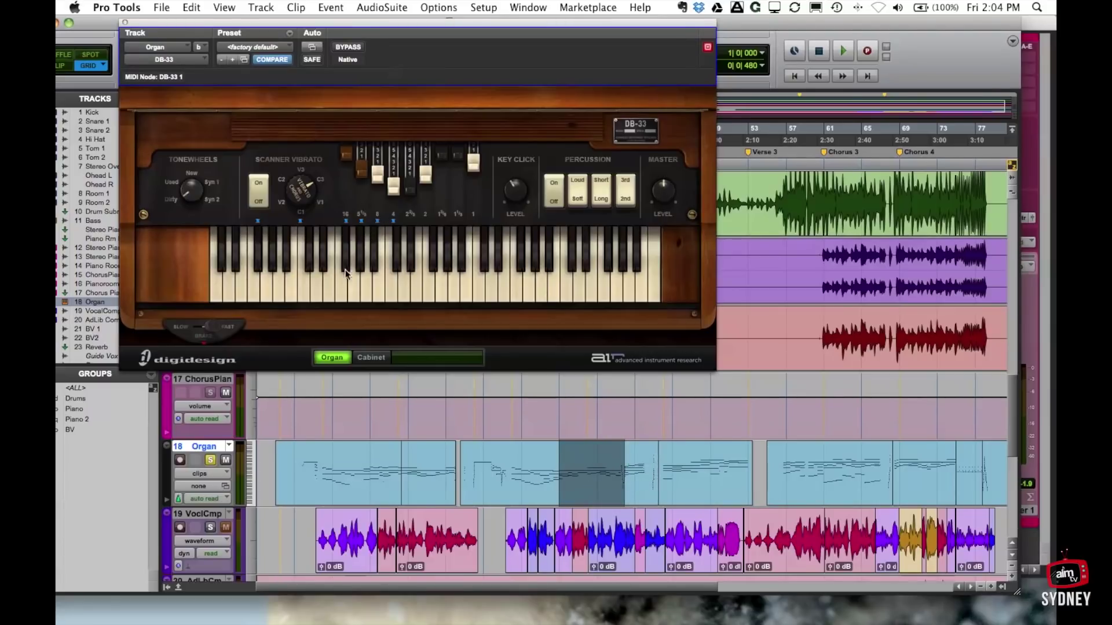
click(461, 283)
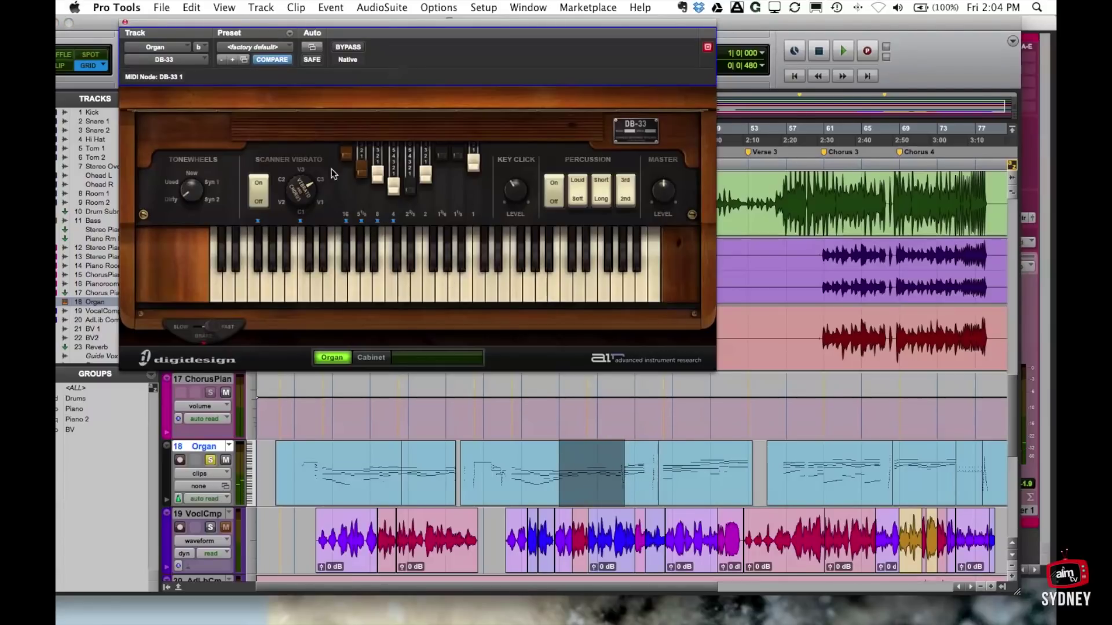
key(super+equal)
click(123, 24)
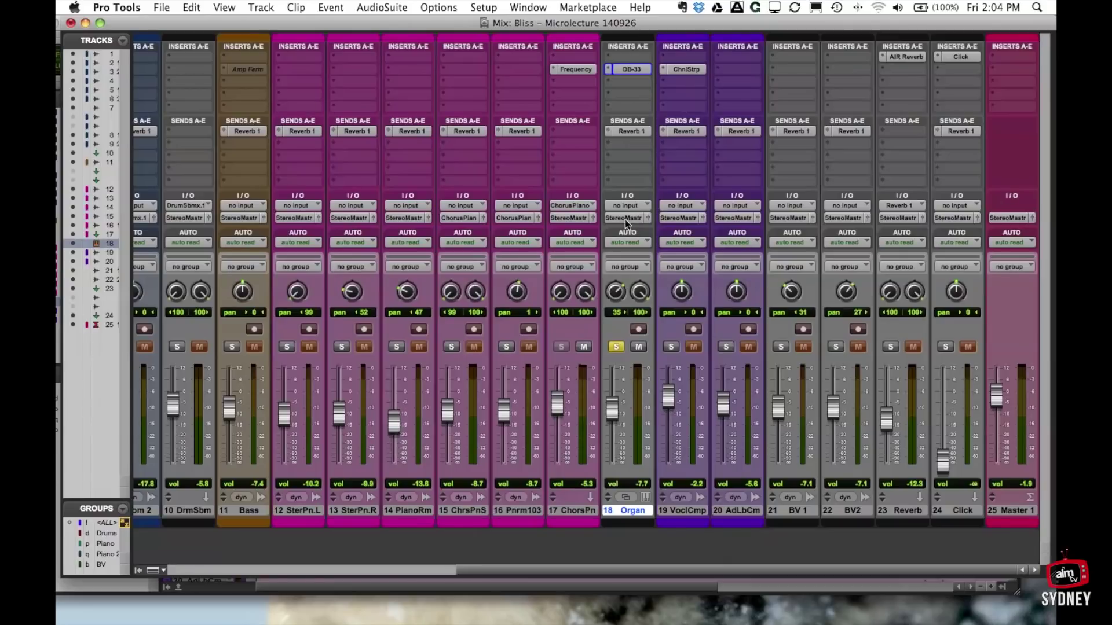
Check the Organ channel's output routing, unsolo the channel, and set its volume to about -7.4 dB
click(624, 220)
click(607, 195)
click(615, 347)
drag(612, 413, 612, 408)
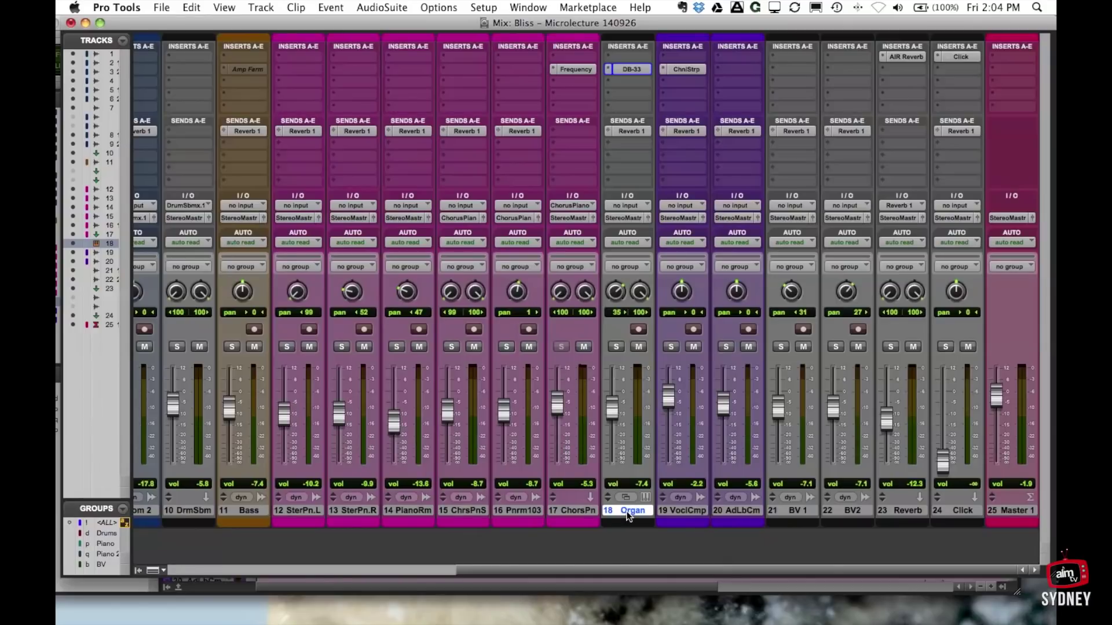
Create one new MIDI track with a Ticks timebase after the Organ track
click(263, 7)
click(268, 24)
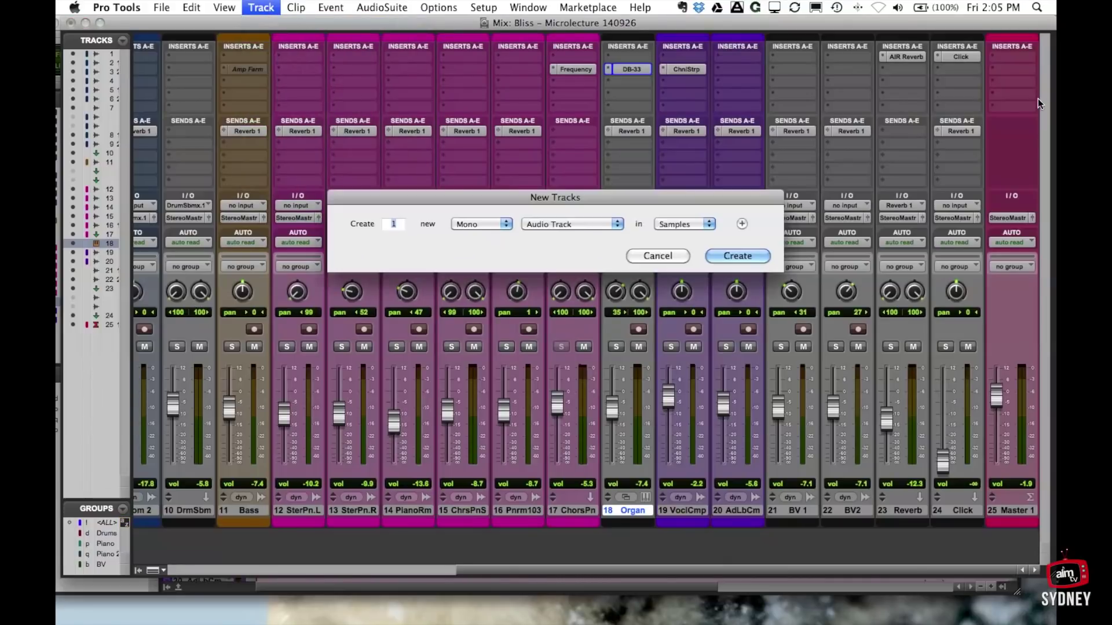
click(562, 224)
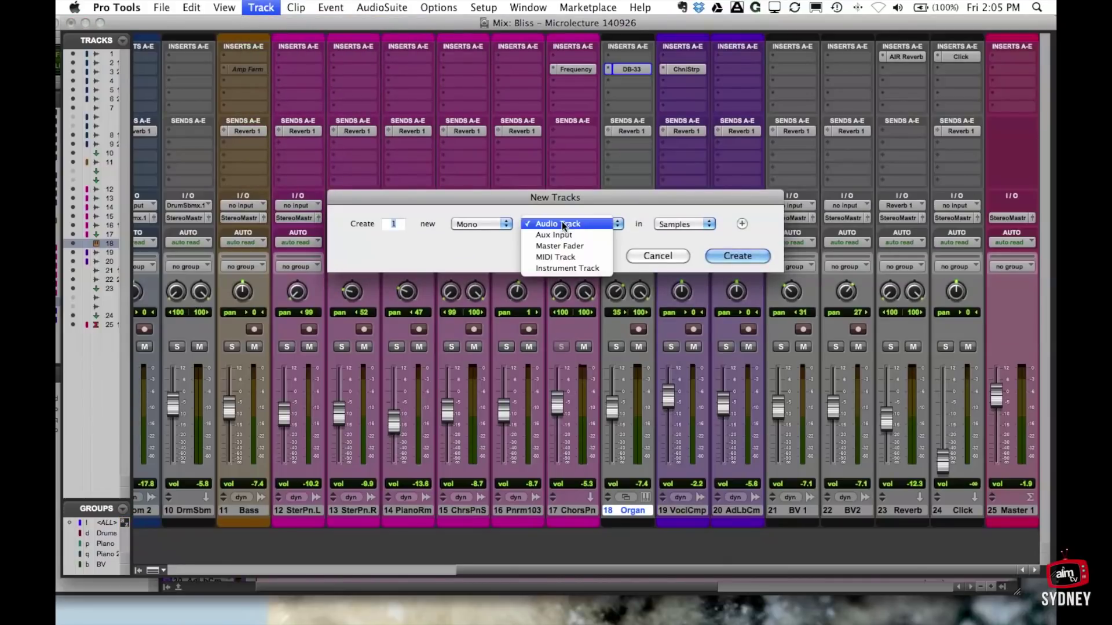
click(556, 257)
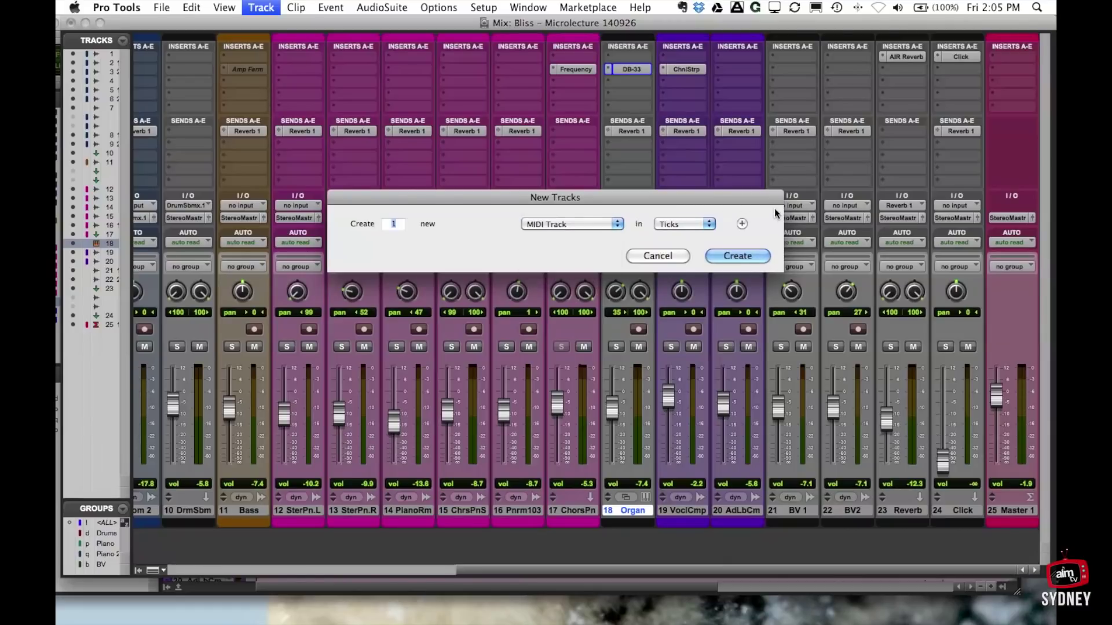
click(721, 255)
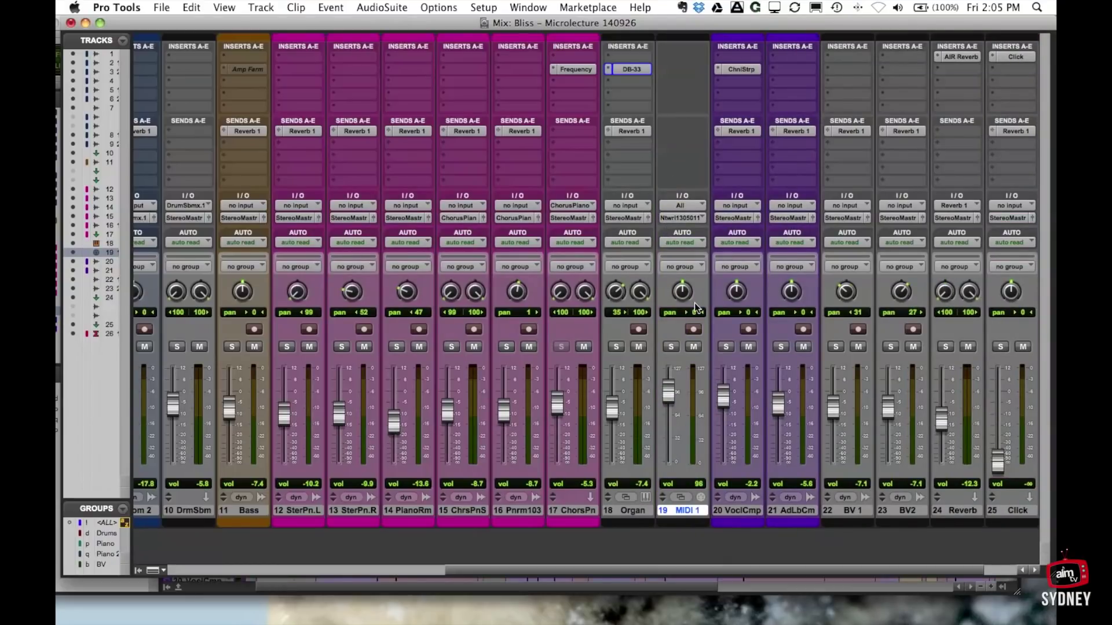
Show the Organ and MIDI 1 tracks in the Edit window and select the MIDI 1 track
key(super+equal)
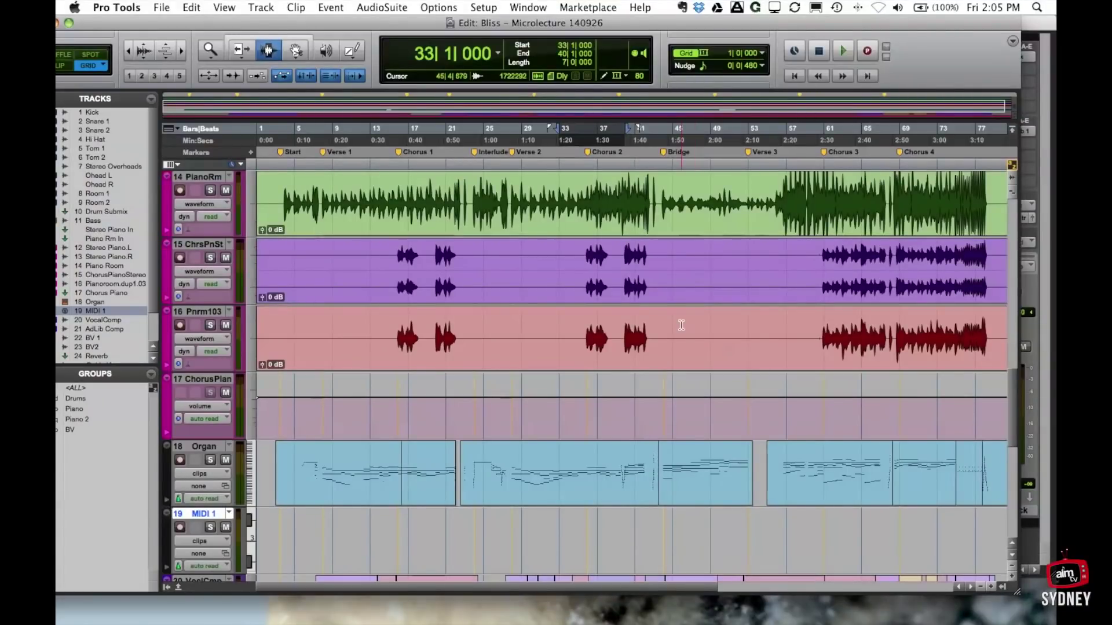
scroll(636, 434, down, 2)
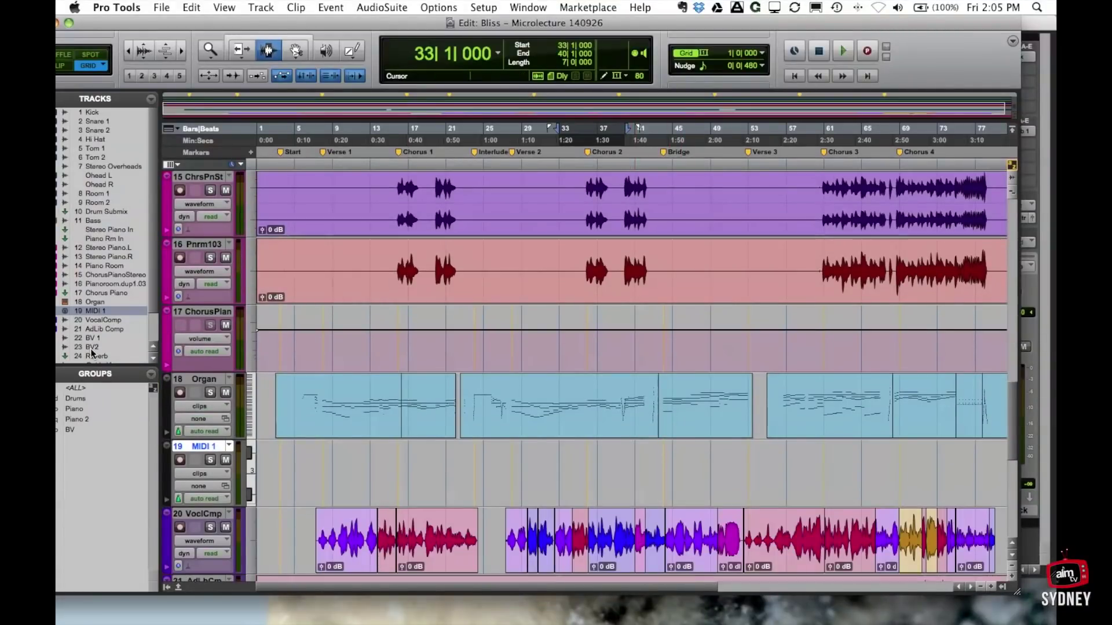
click(193, 381)
click(199, 445)
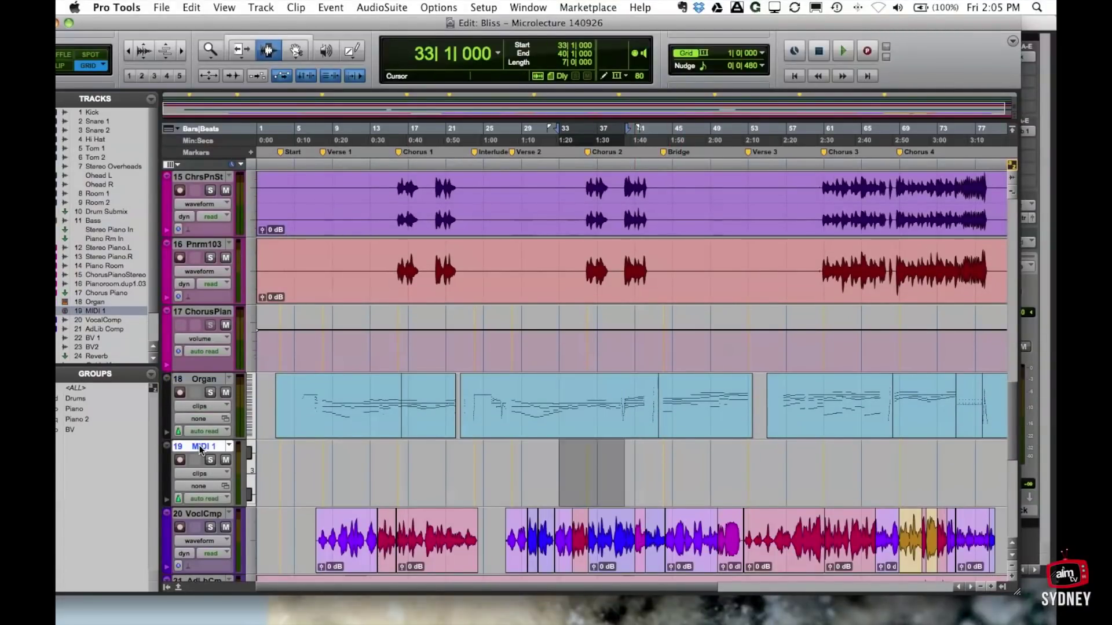
Try moving the Organ track's first clip onto the MIDI 1 track with the Grabber tool, and undo the move
click(295, 50)
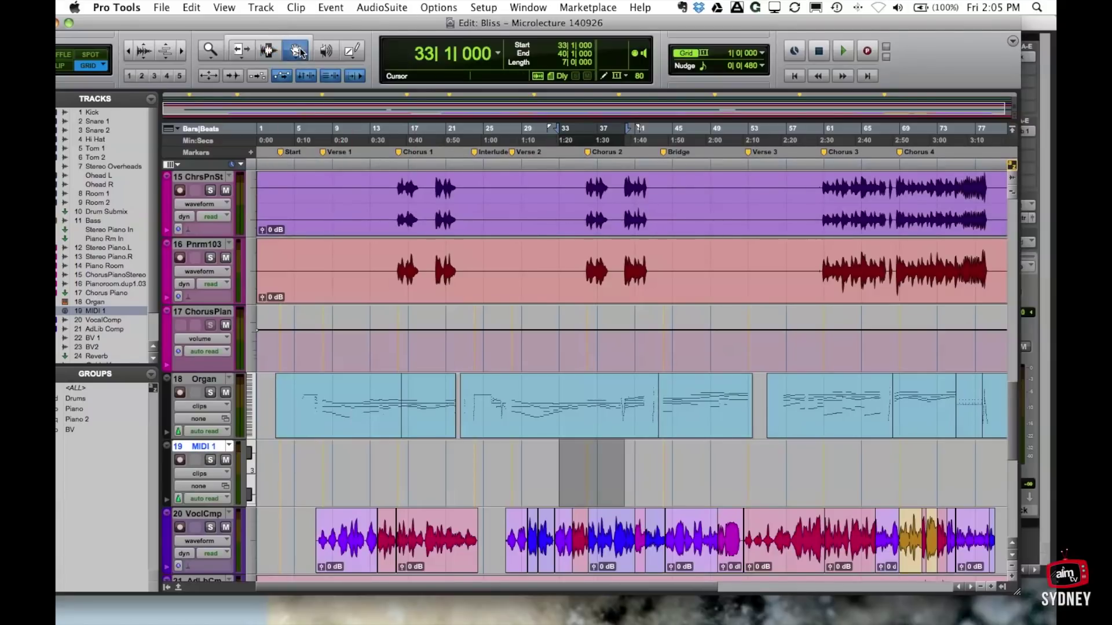
click(338, 426)
drag(336, 426, 335, 473)
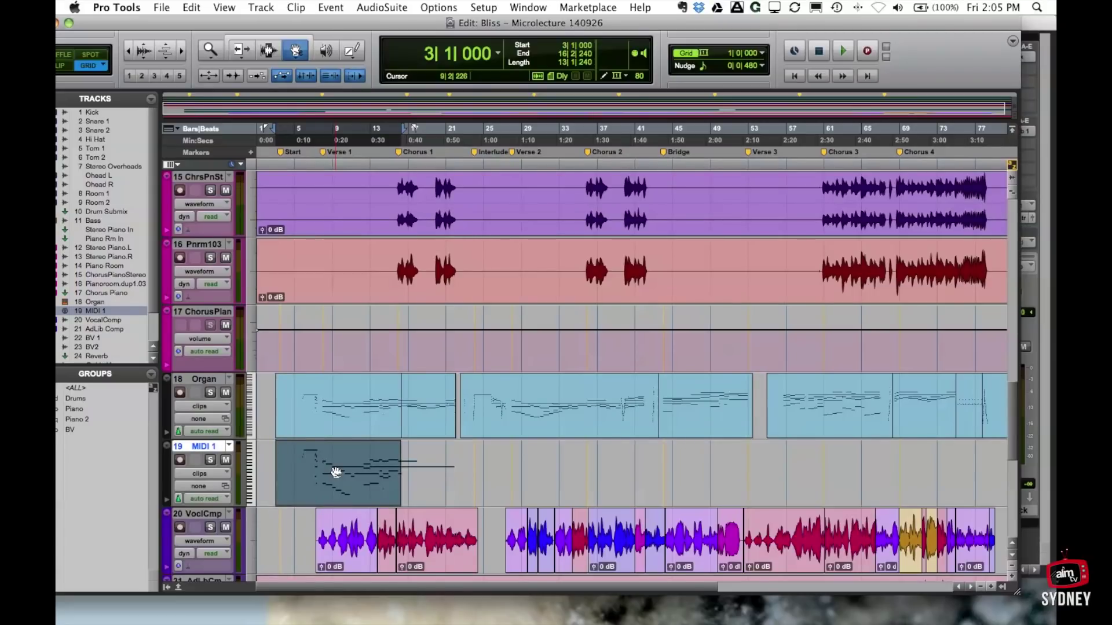
key(super+z)
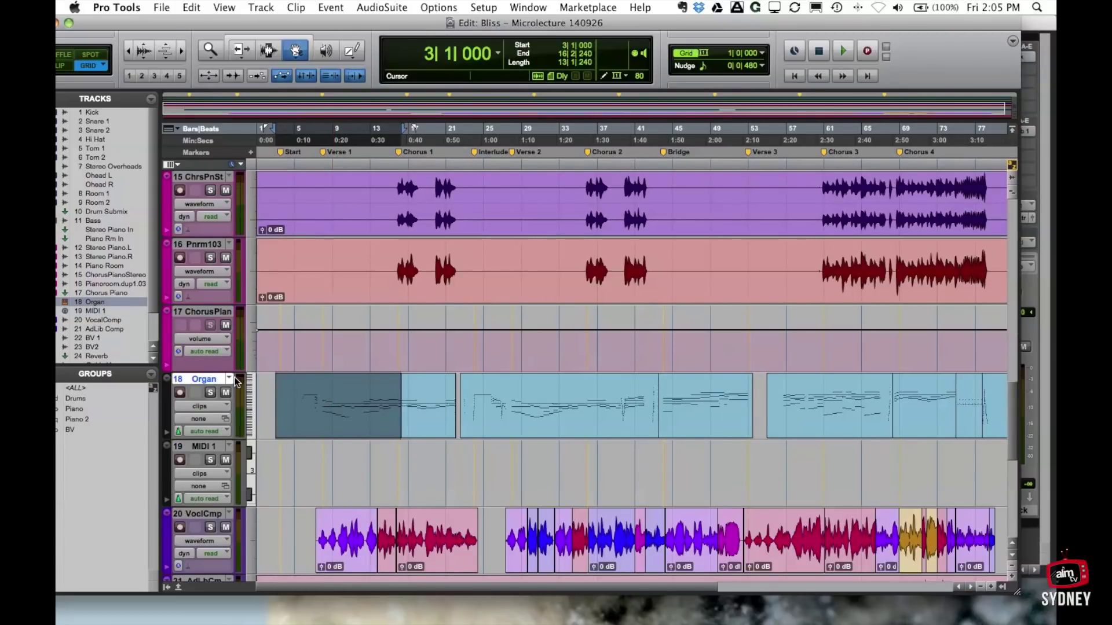
Compare the Organ and MIDI 1 channels in the Mix window and view MIDI 1's output options without changing them
key(super+equal)
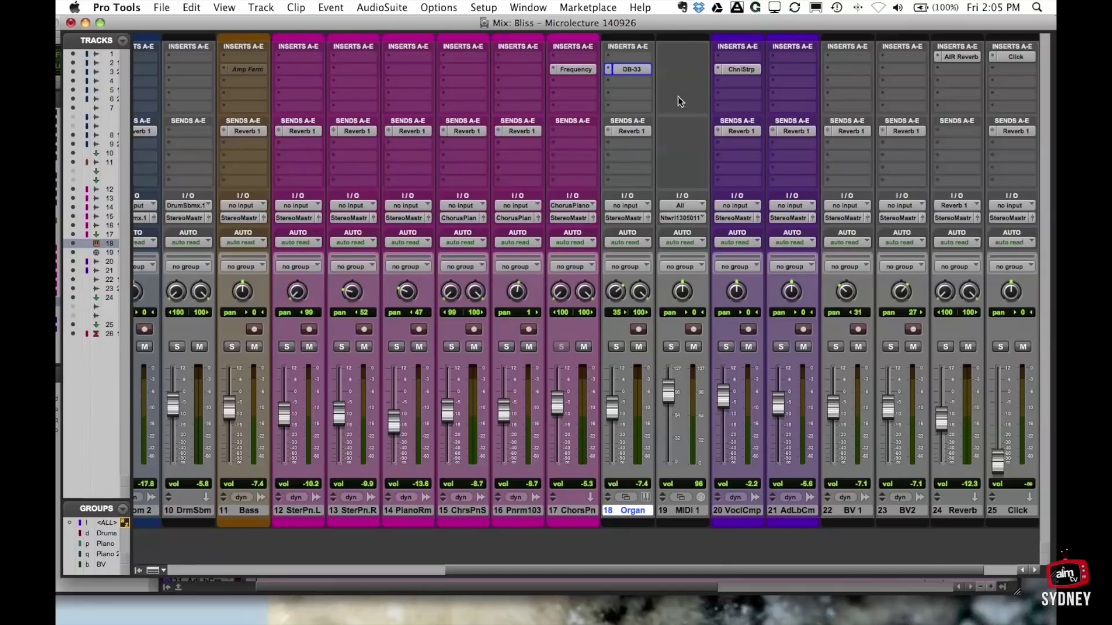
click(677, 512)
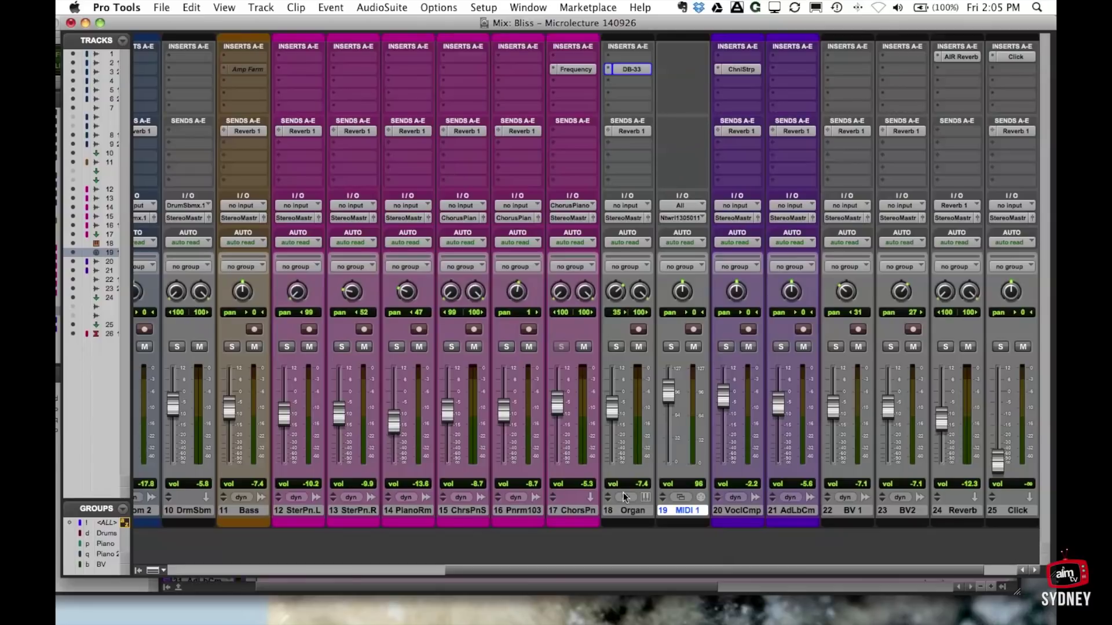
click(627, 510)
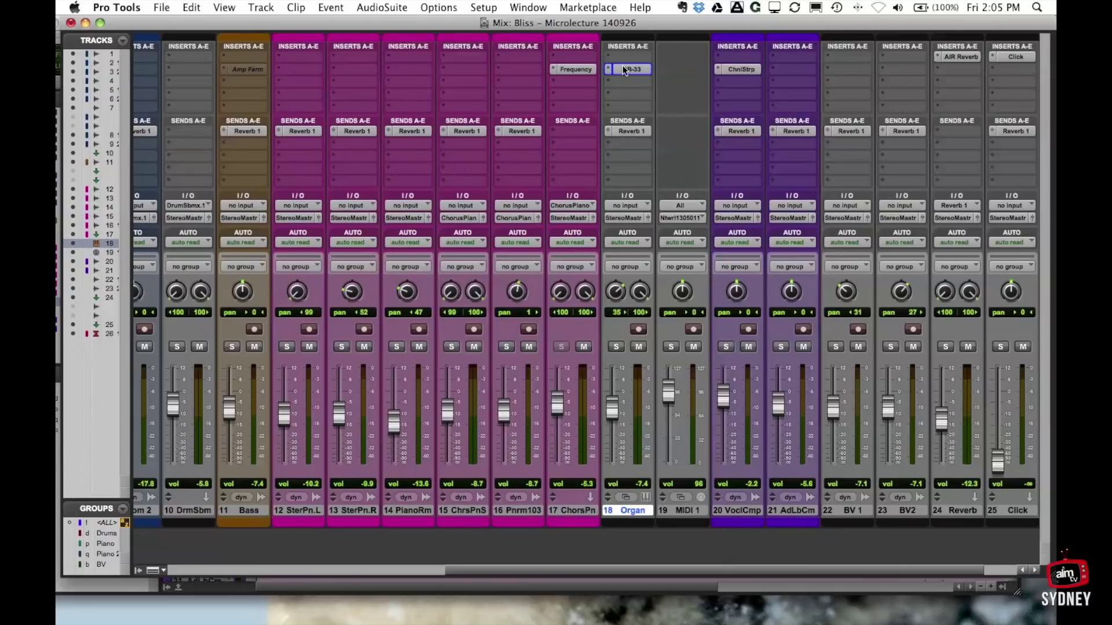
click(683, 511)
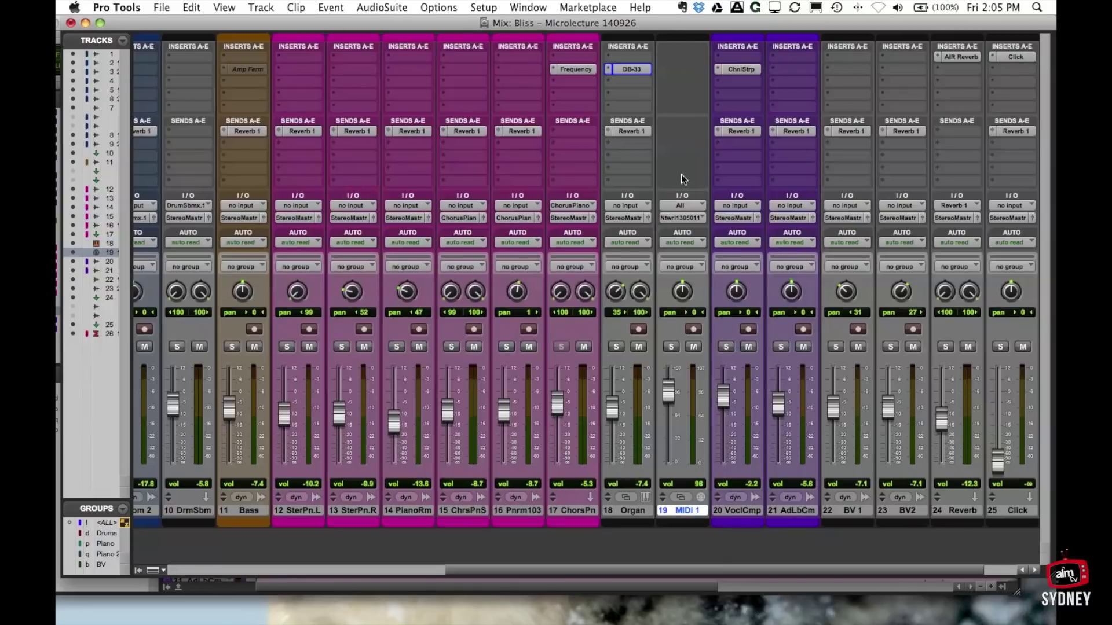
click(679, 219)
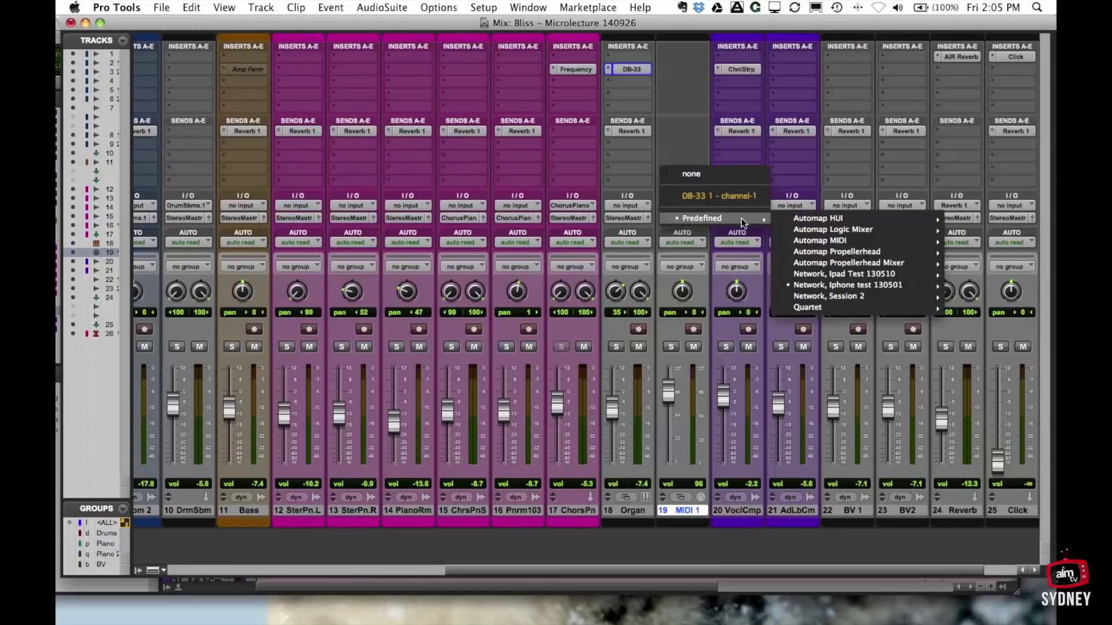
click(687, 108)
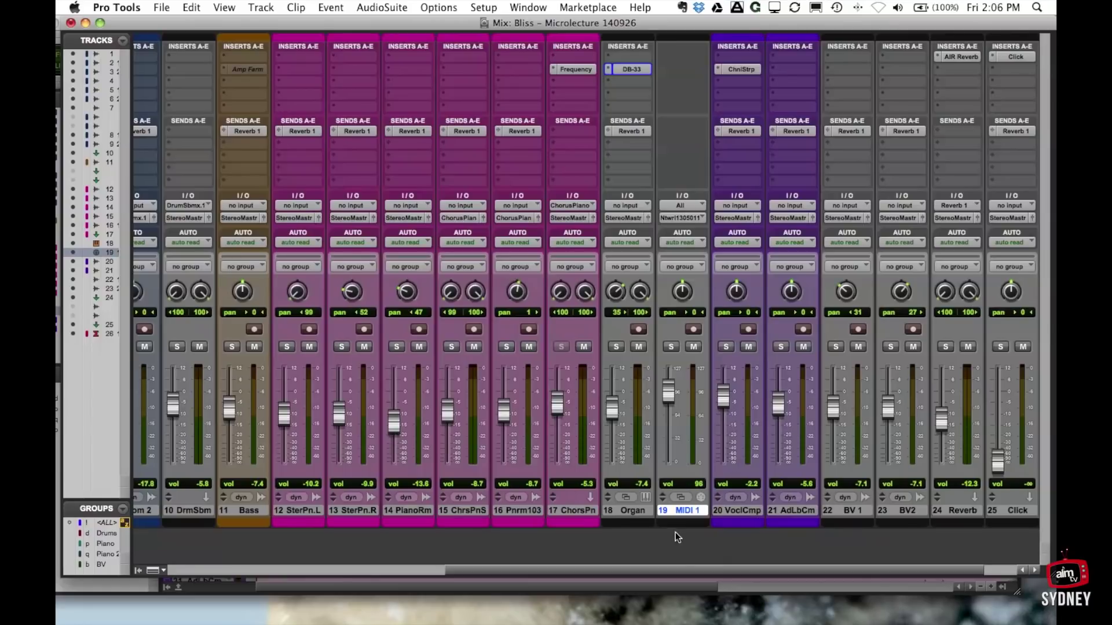
View the DB-33 instrument on the Organ channel, close it, and compare the Organ and MIDI 1 channels
click(623, 511)
click(634, 70)
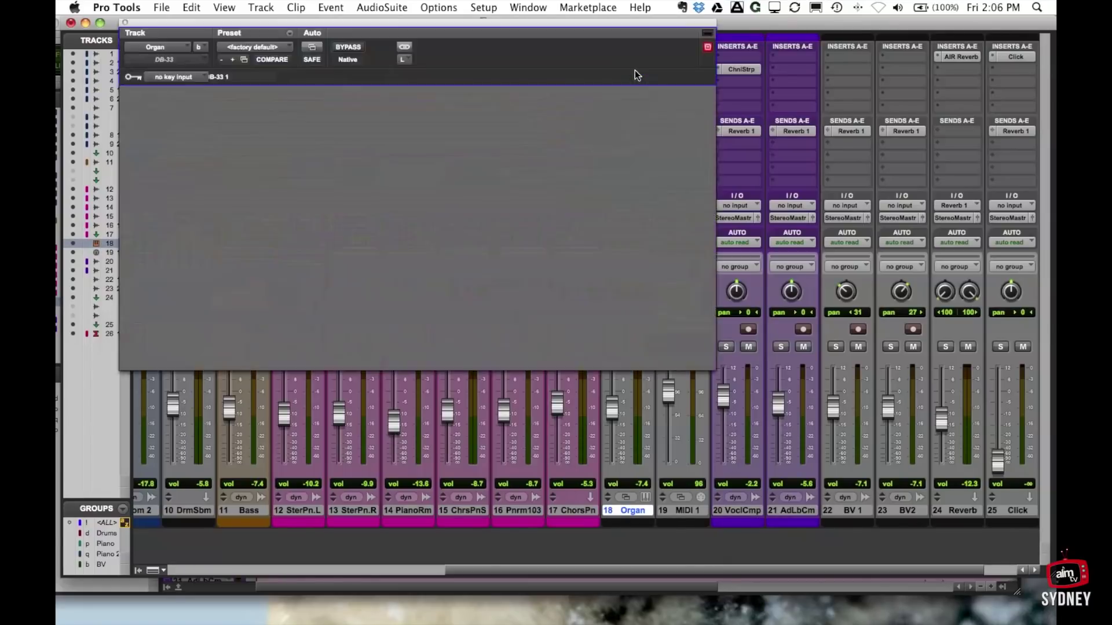
click(680, 512)
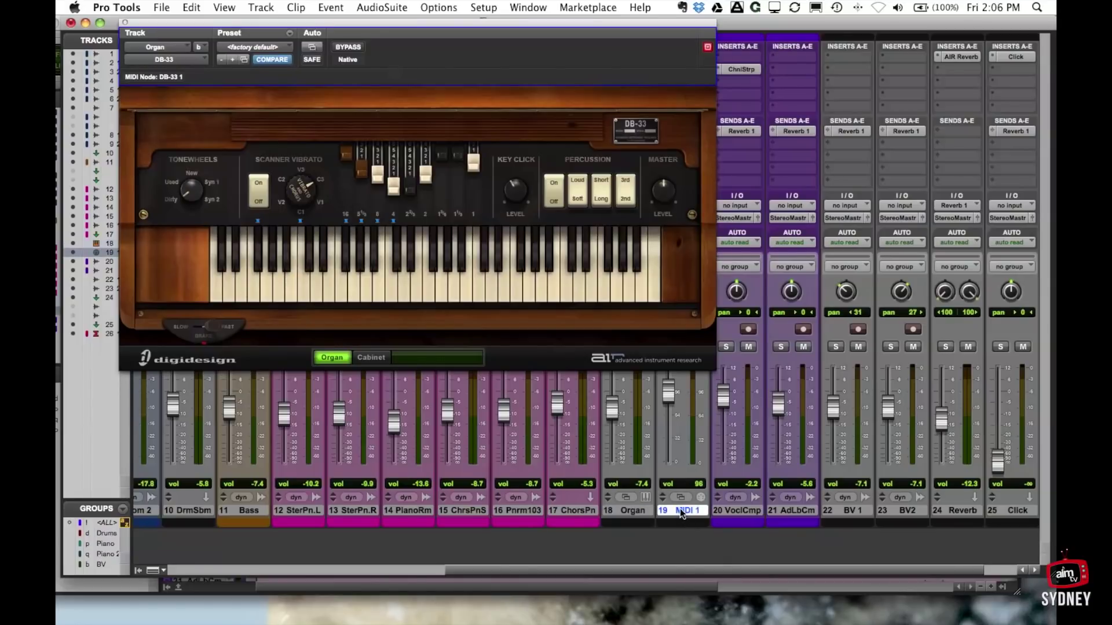
click(125, 23)
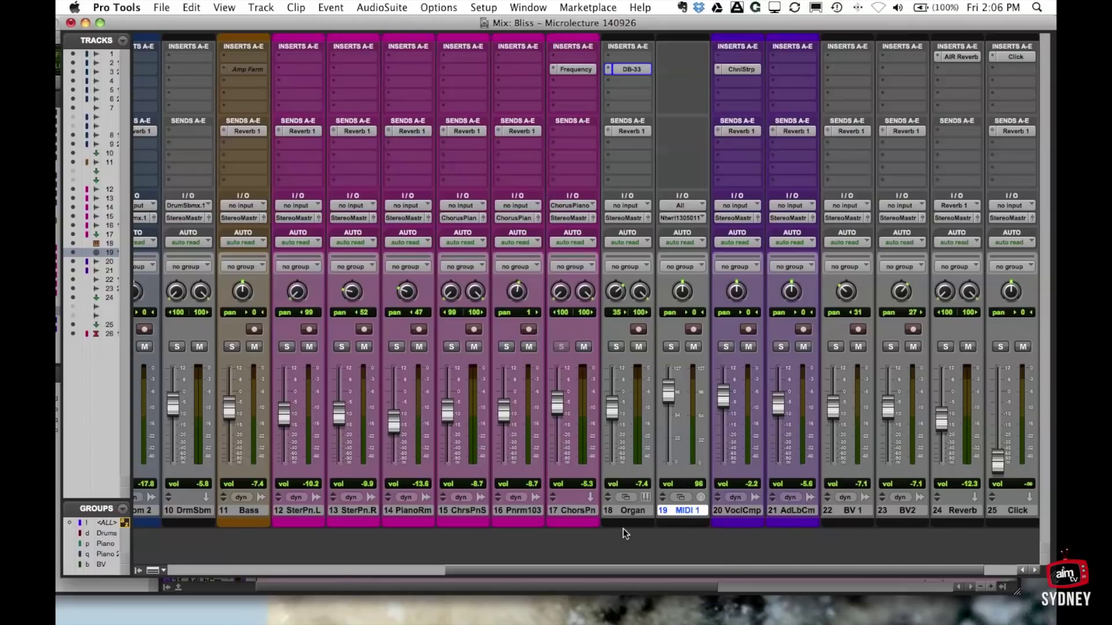
click(627, 509)
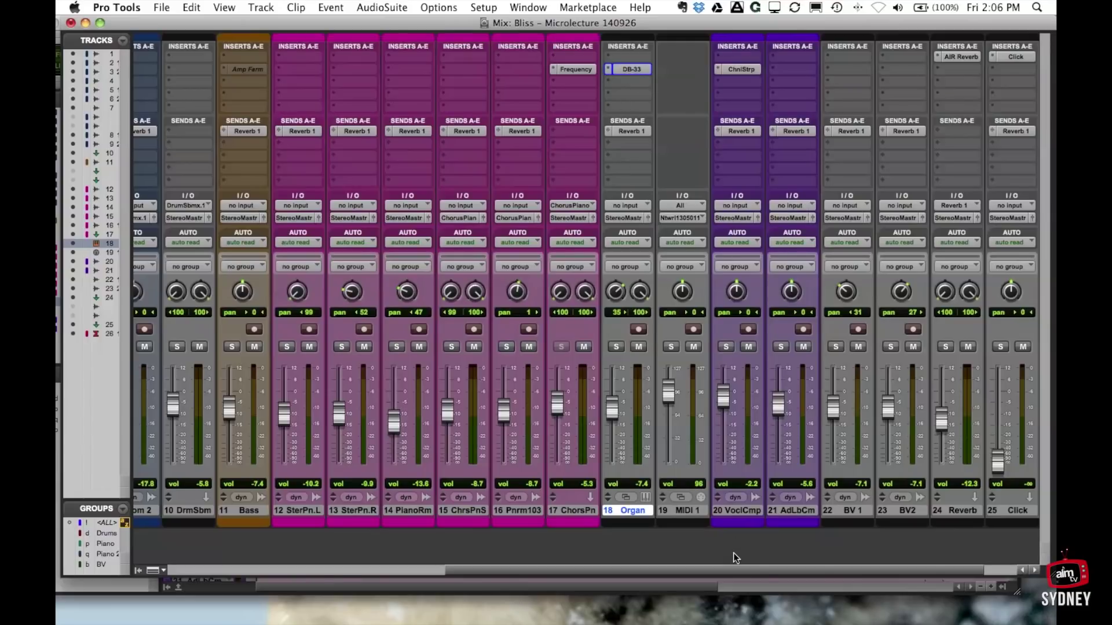
Select the Master 1 channel, set up one new stereo Master Fader in the New Tracks dialog, and cancel without creating it
scroll(686, 572, right, 2)
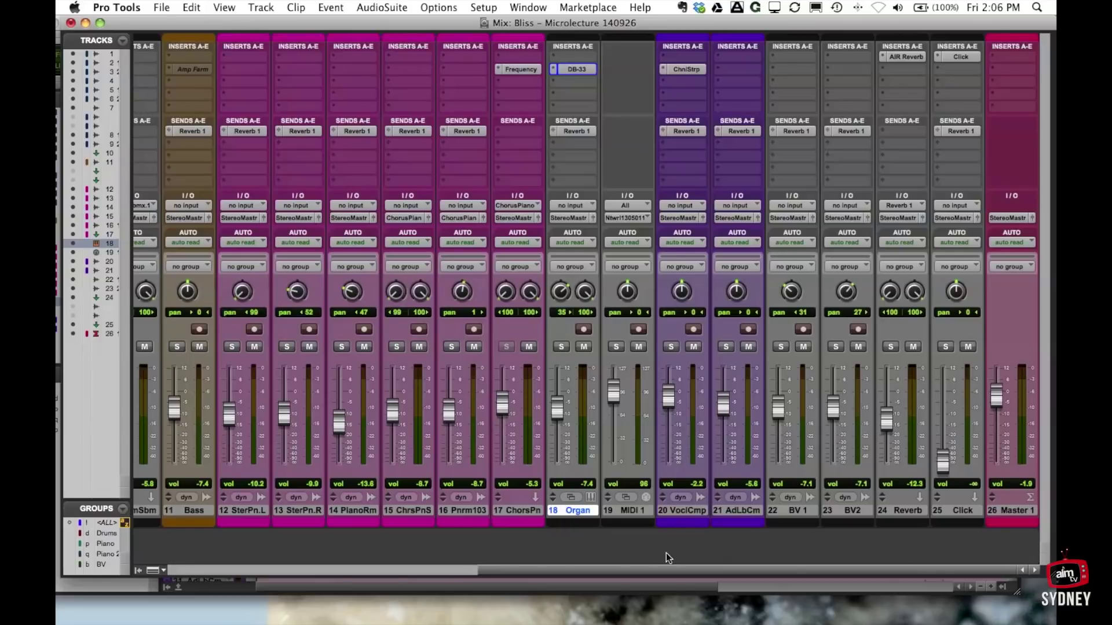
click(1016, 509)
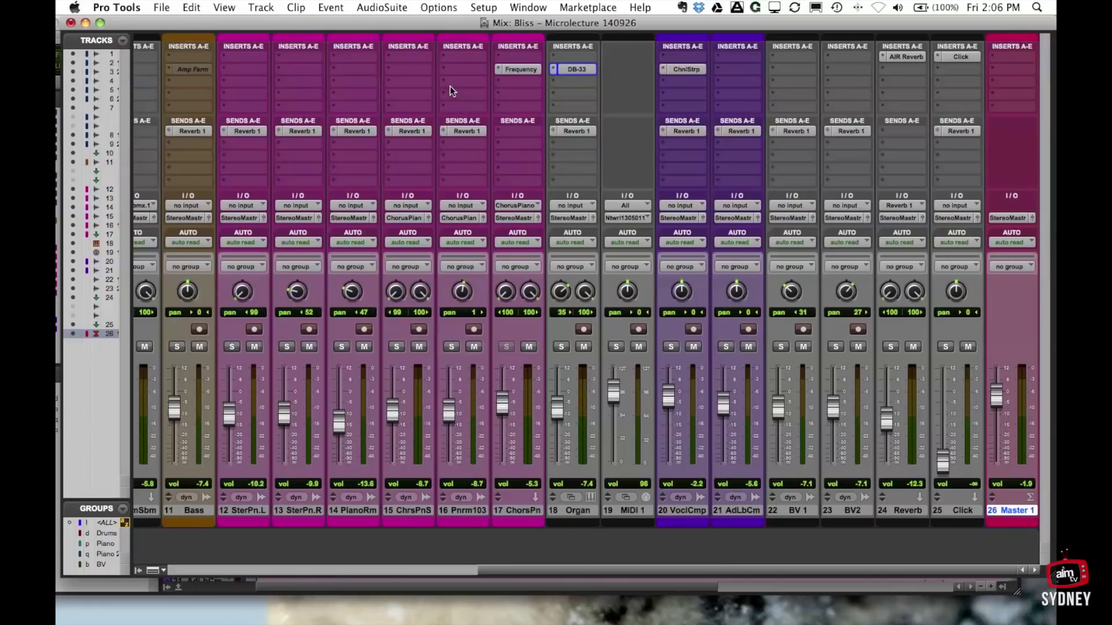
click(260, 7)
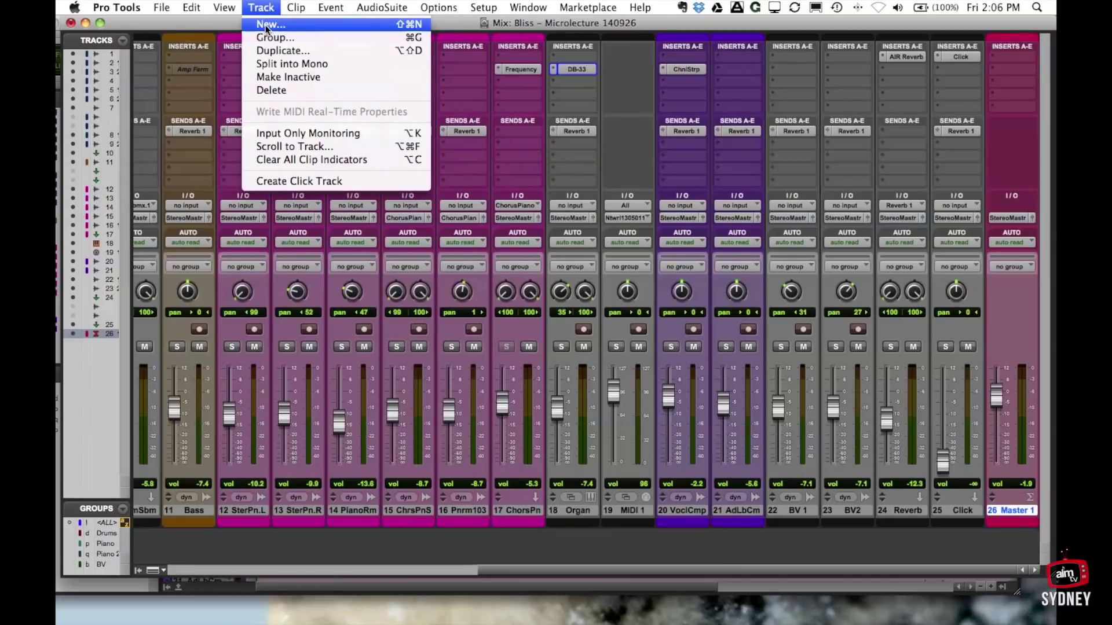
click(260, 25)
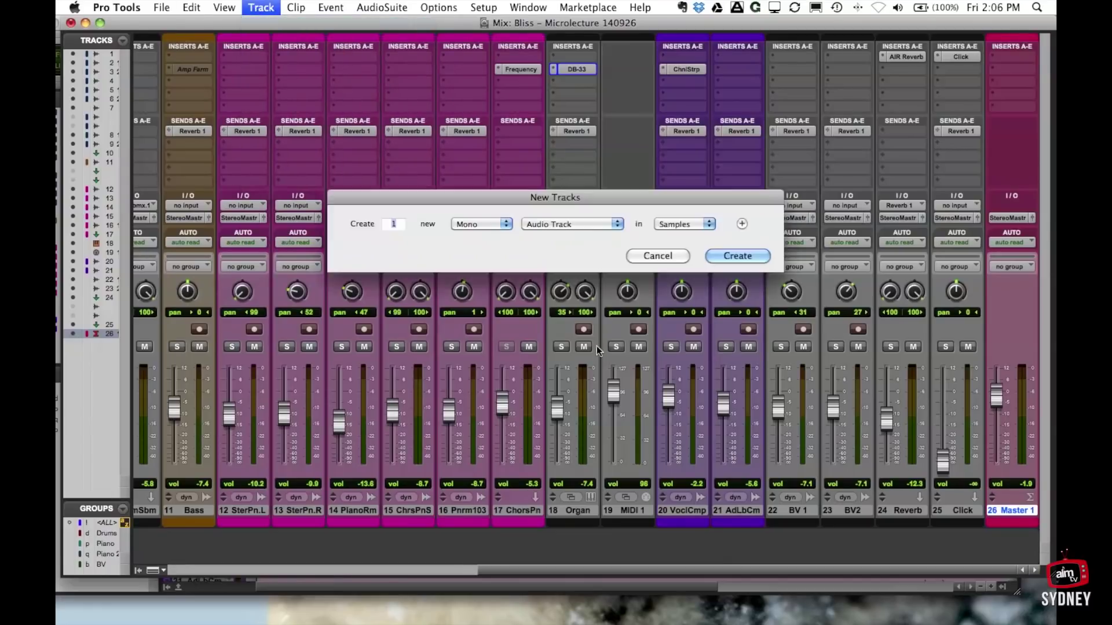
click(588, 224)
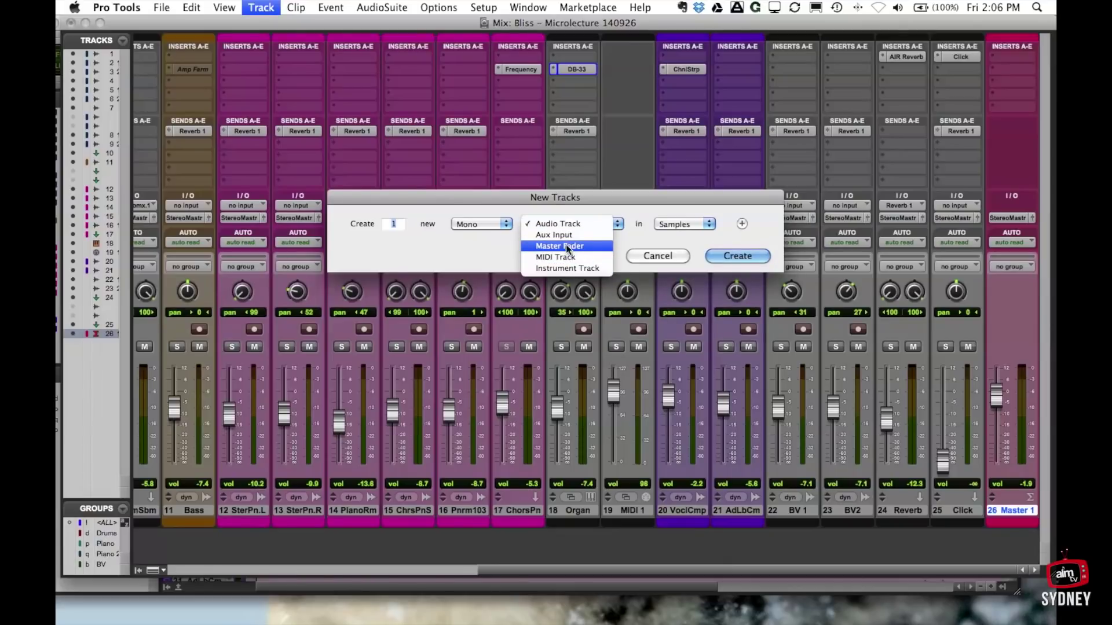
click(464, 213)
click(482, 223)
click(482, 234)
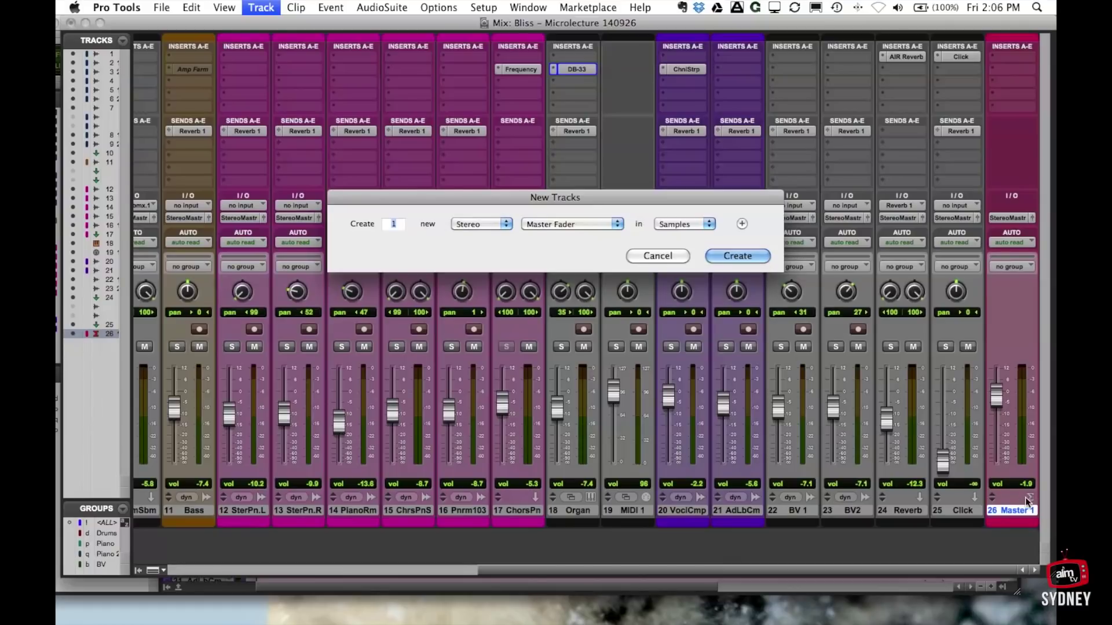
click(656, 256)
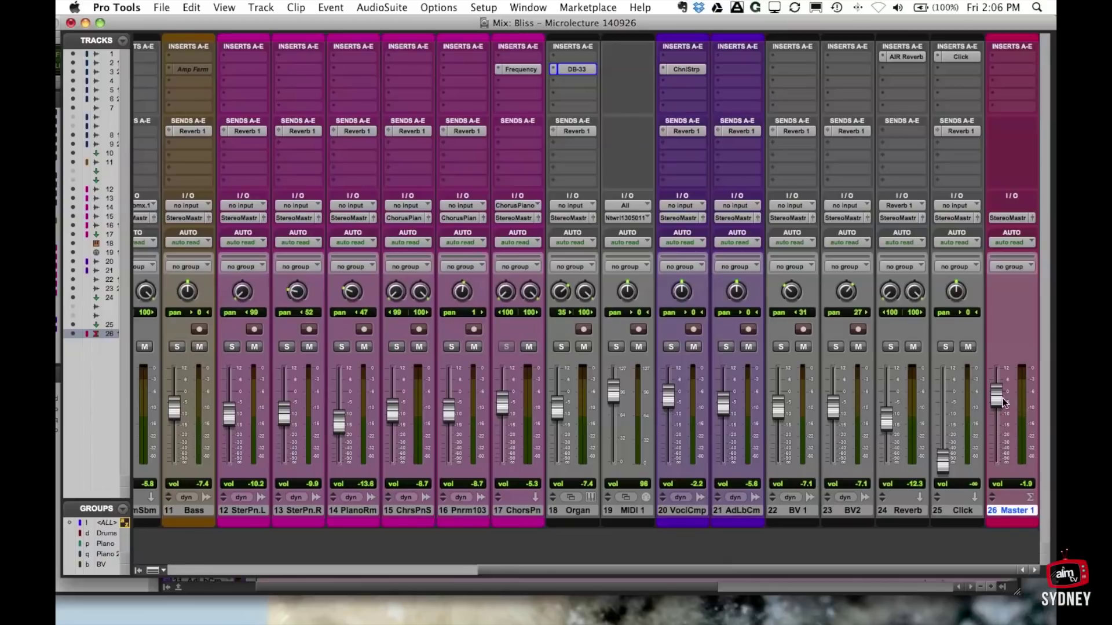
Raise the Master 1 fader to +1.4 dB and look over the channels that feed it in the Mix window
drag(992, 398, 1000, 403)
drag(990, 392, 992, 385)
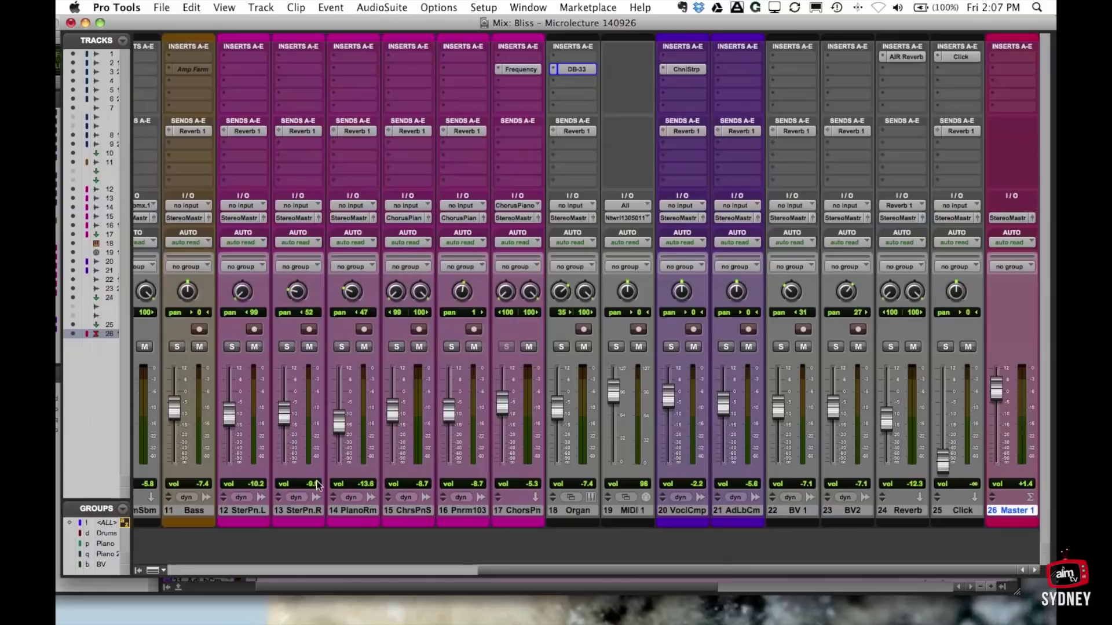
scroll(610, 514, left, 2)
scroll(611, 514, left, 10)
scroll(341, 476, right, 20)
scroll(521, 501, left, 20)
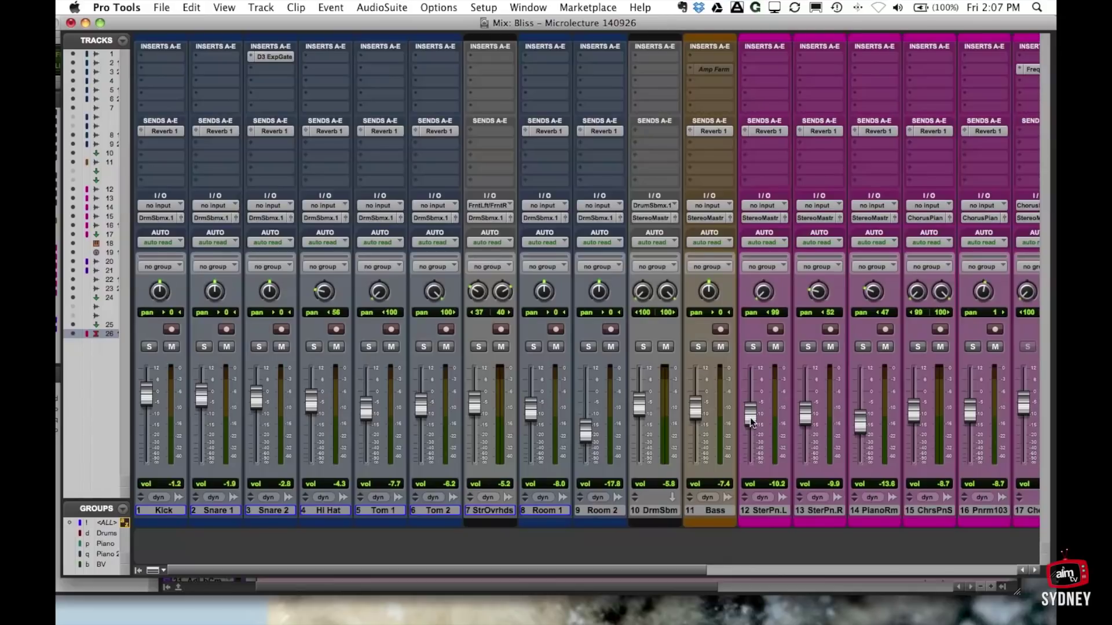
scroll(753, 419, right, 20)
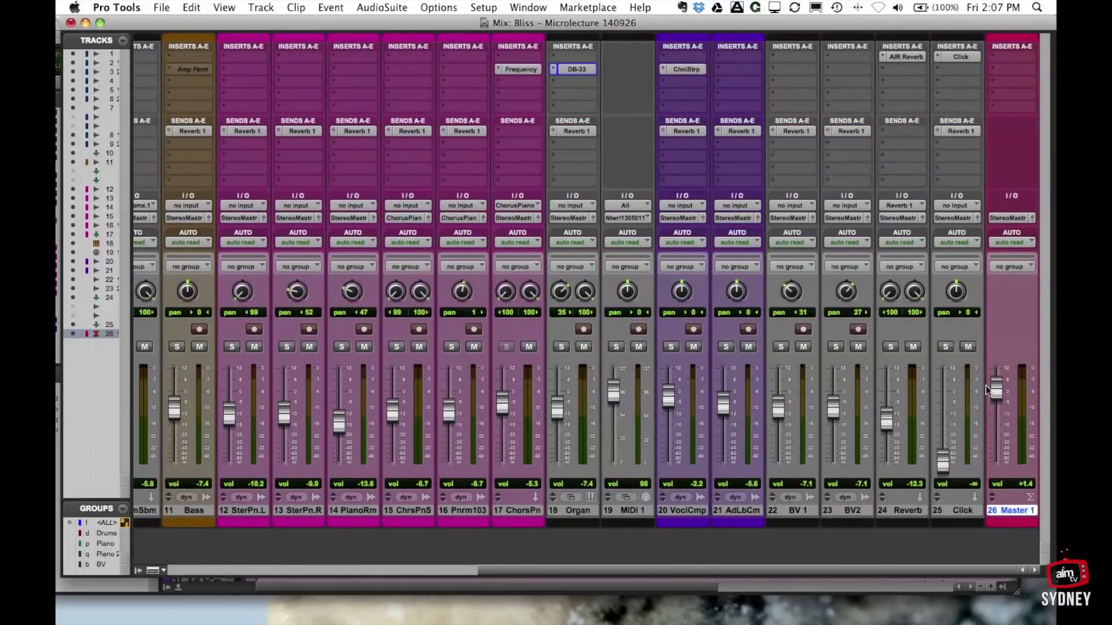
Play the session while lowering the Master 1 fader to -5.8 dB, and bring it back up to -0.3 dB
drag(997, 377, 1005, 384)
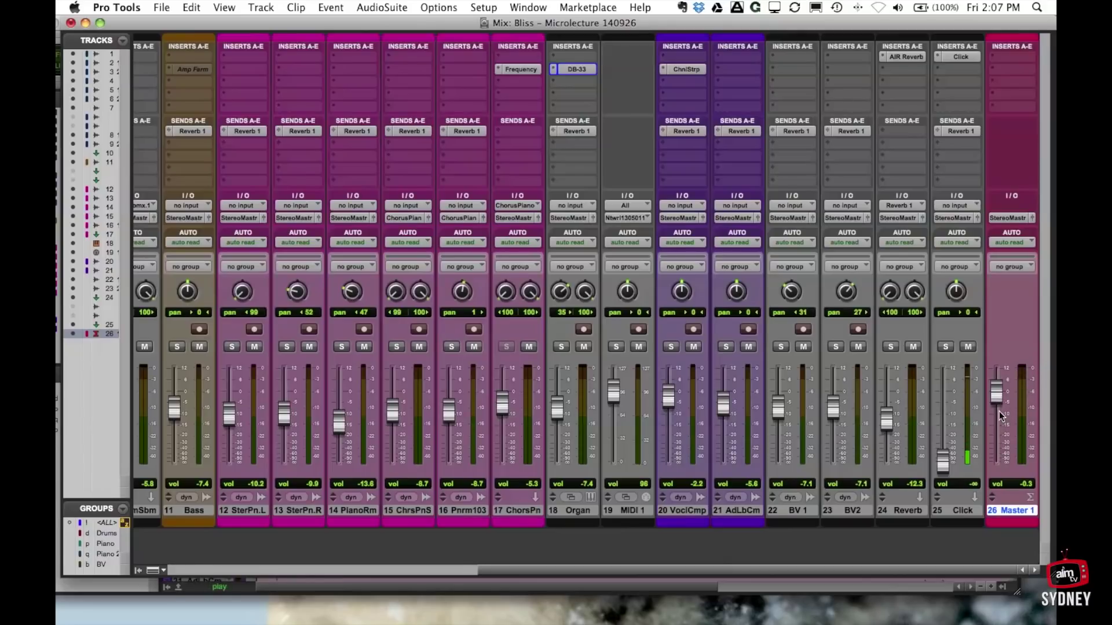
key(space)
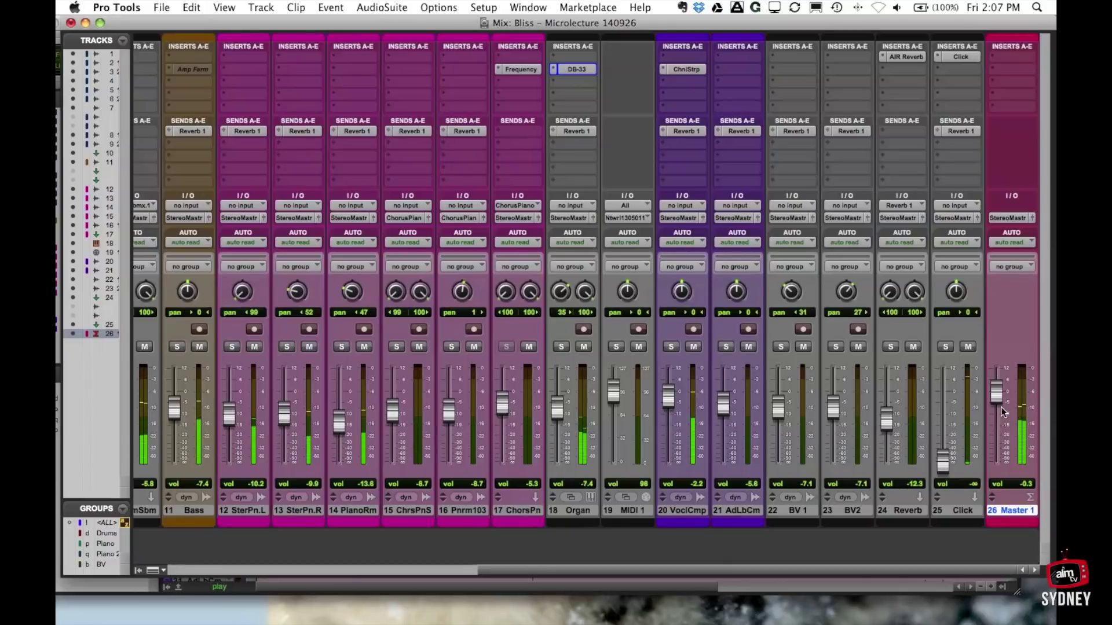
mouse_move(996, 394)
mouse_down()
mouse_move(993, 376)
mouse_move(992, 429)
mouse_move(992, 411)
mouse_up()
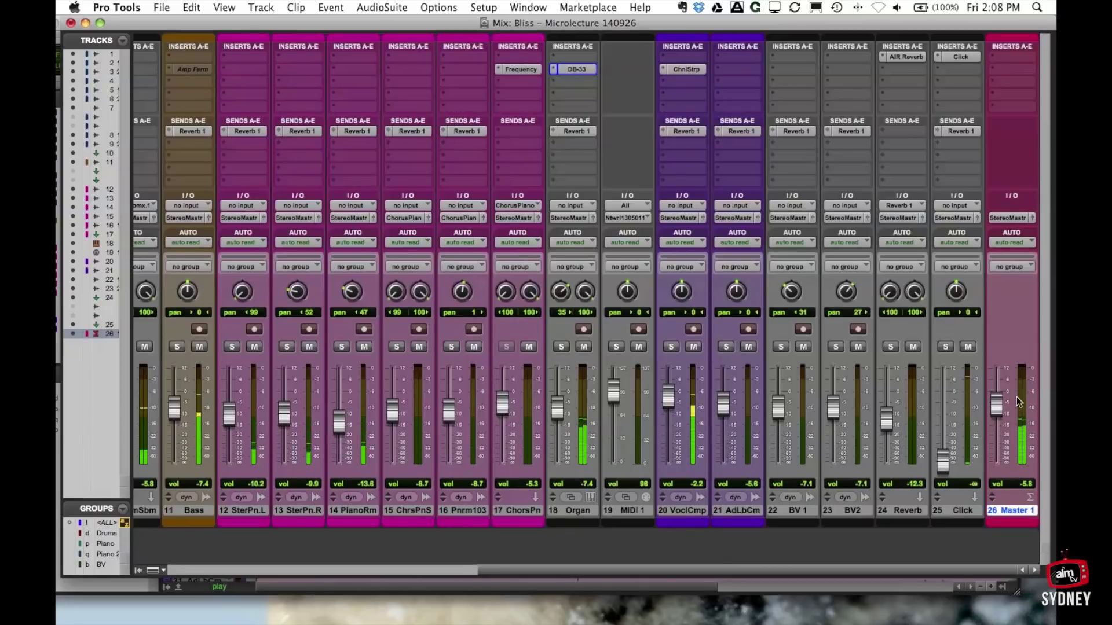
drag(997, 405, 998, 393)
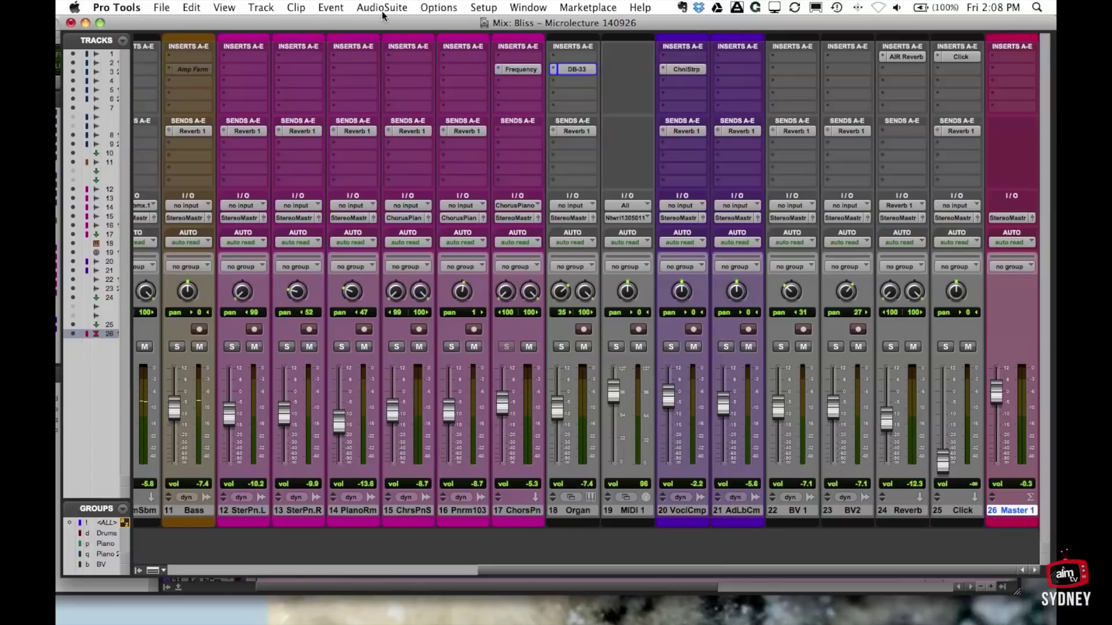
Reposition the Mix window slightly and review the channel strips from Kick through to Master 1
mouse_move(354, 23)
mouse_down()
mouse_move(294, 33)
mouse_move(341, 23)
mouse_up()
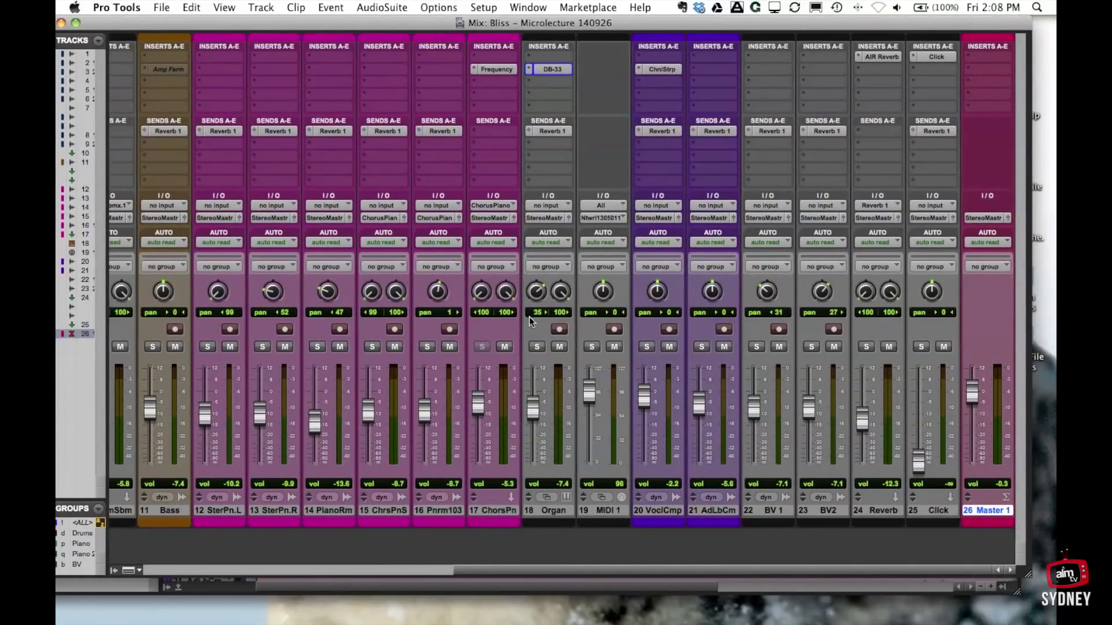
scroll(550, 413, left, 10)
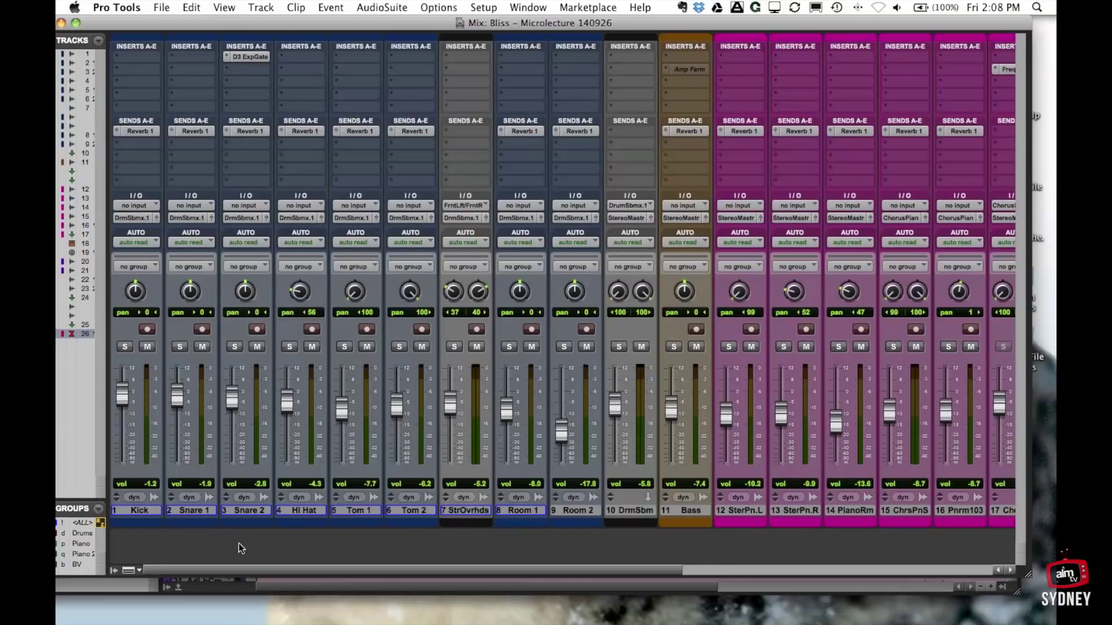
scroll(130, 516, right, 5)
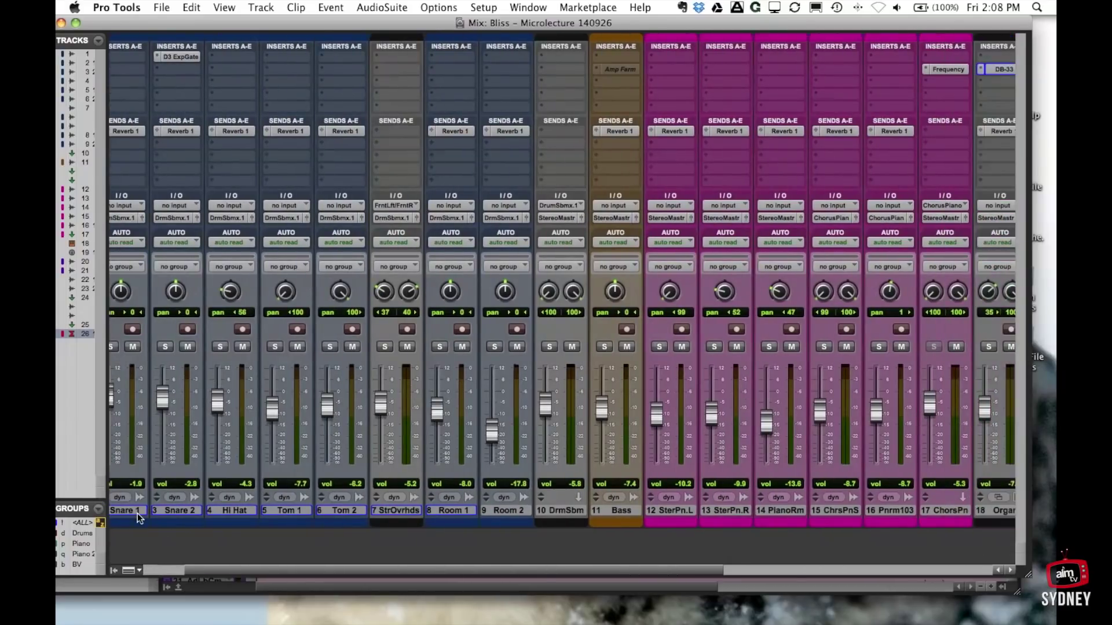
scroll(168, 520, right, 5)
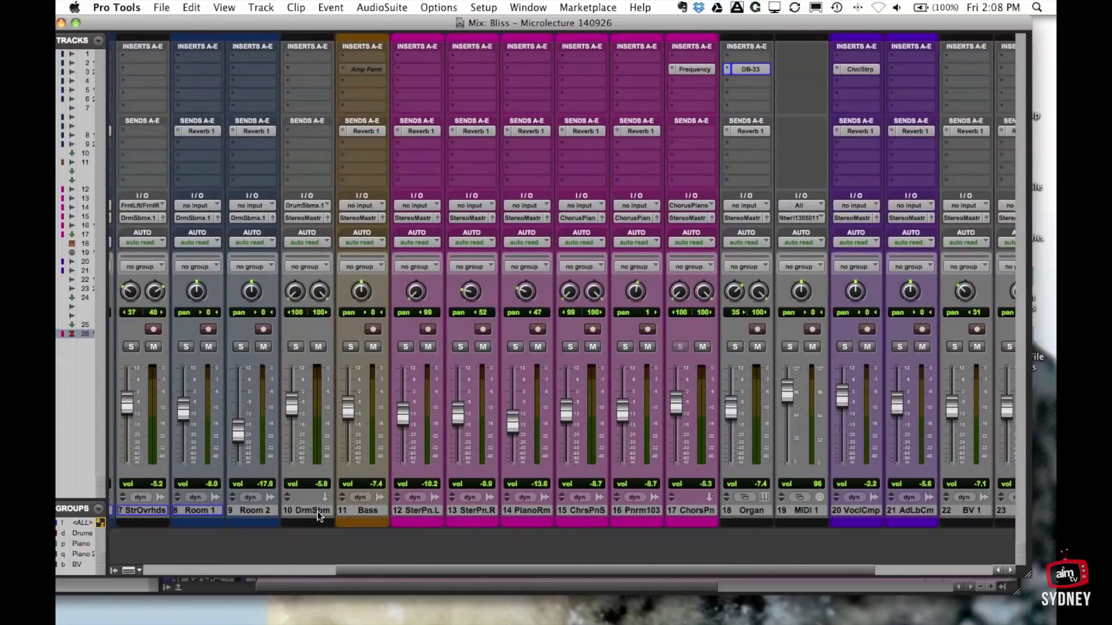
scroll(312, 513, right, 2)
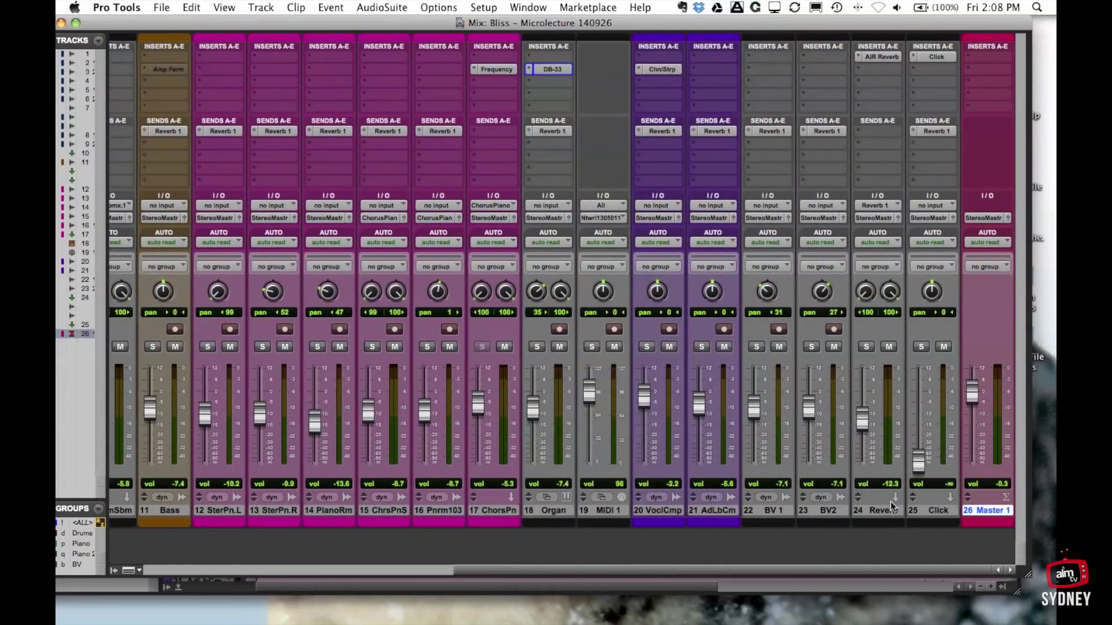
Create one new mono audio track with a Samples timebase after the Click track
click(939, 511)
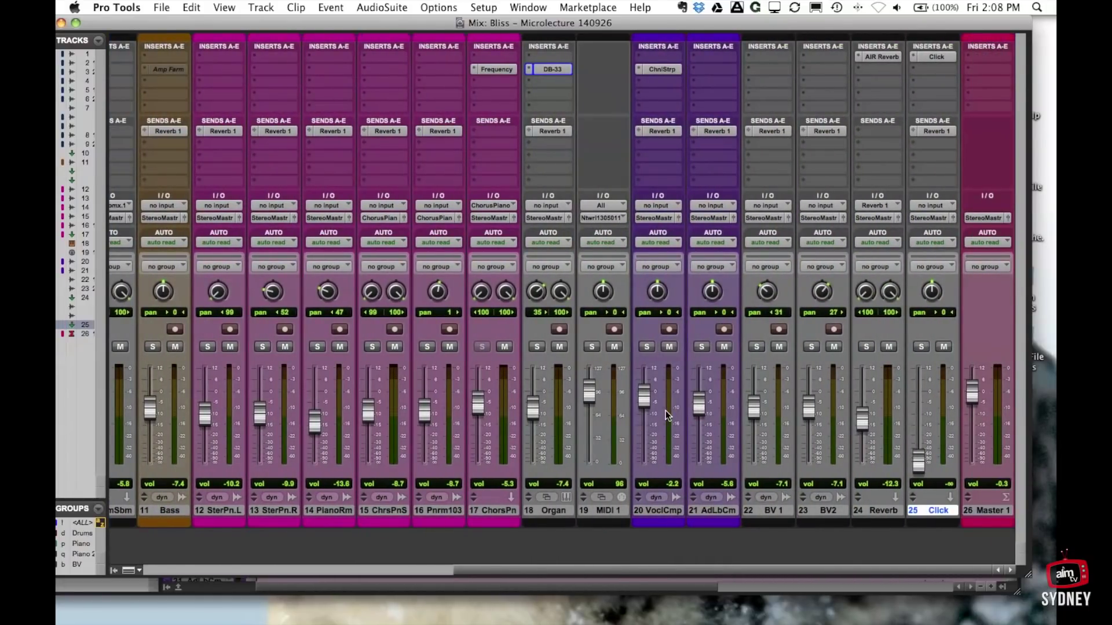
click(255, 8)
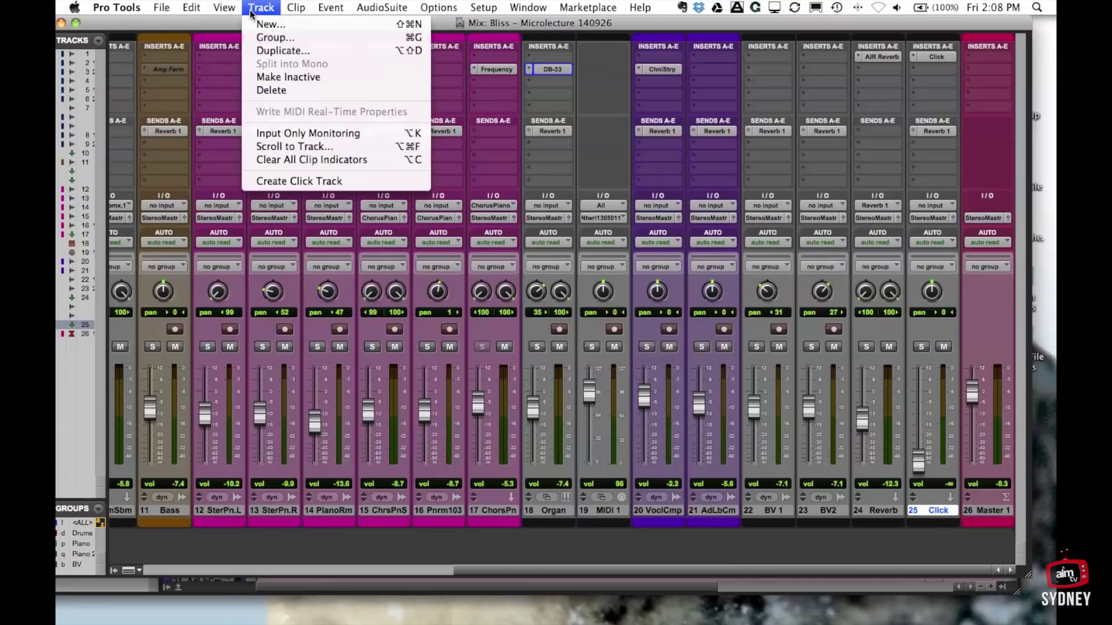
click(271, 24)
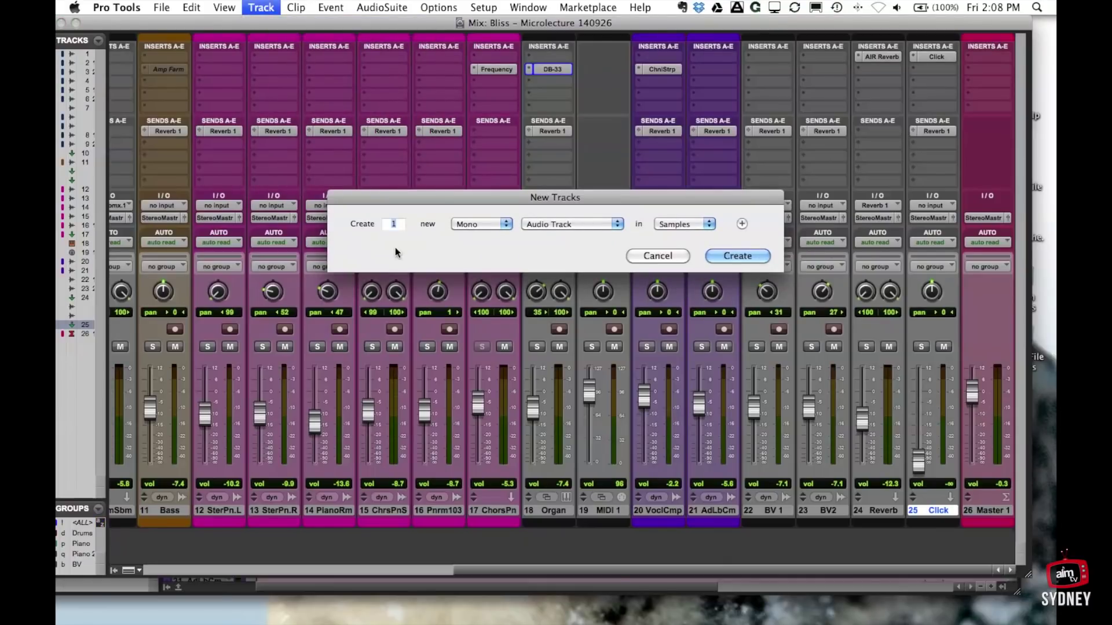
click(738, 256)
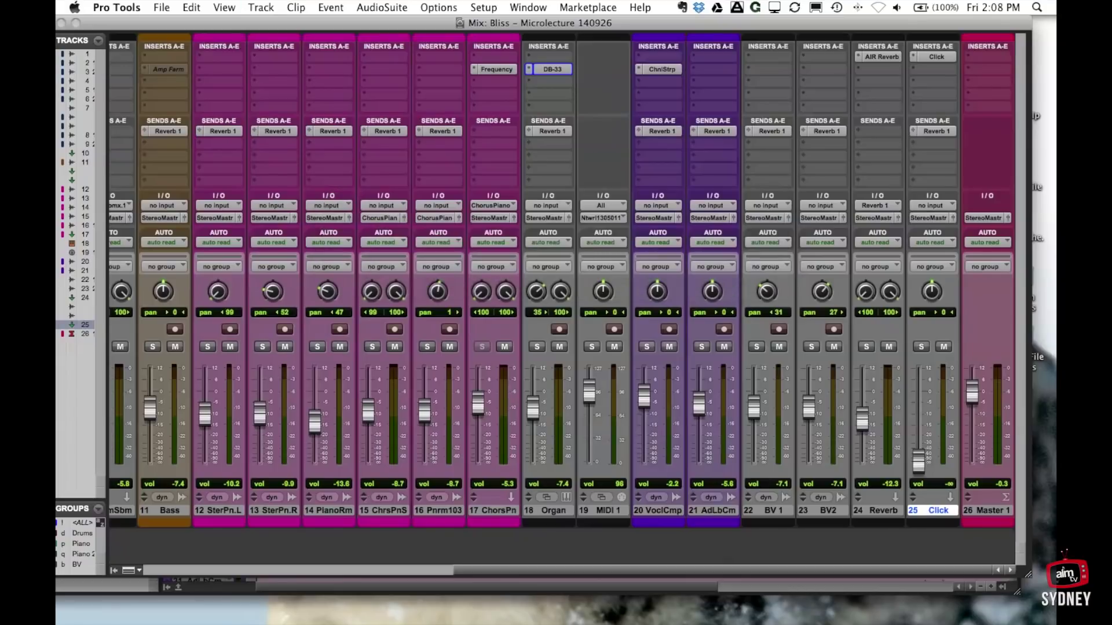
scroll(822, 573, right, 2)
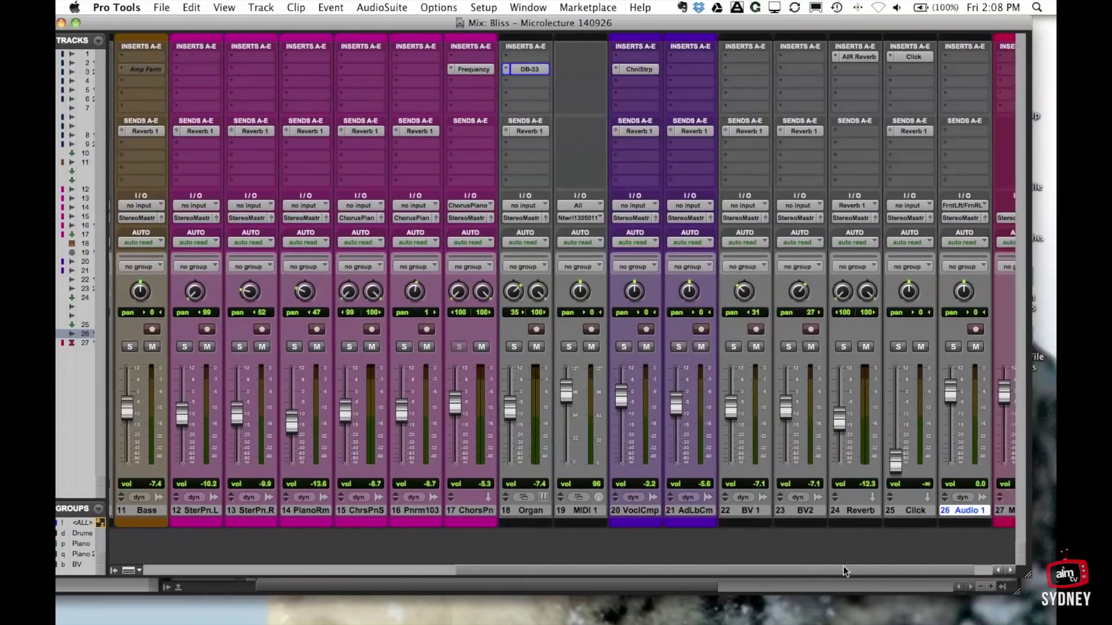
Rename the new audio track beside the Click channel as Voice Bv
double_click(933, 512)
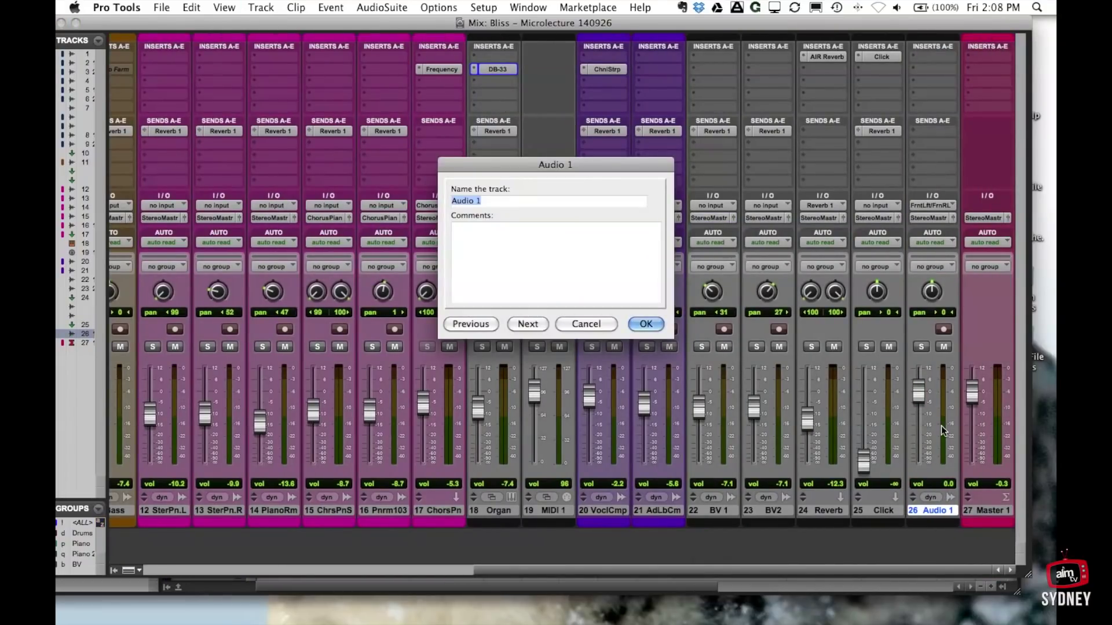
click(591, 324)
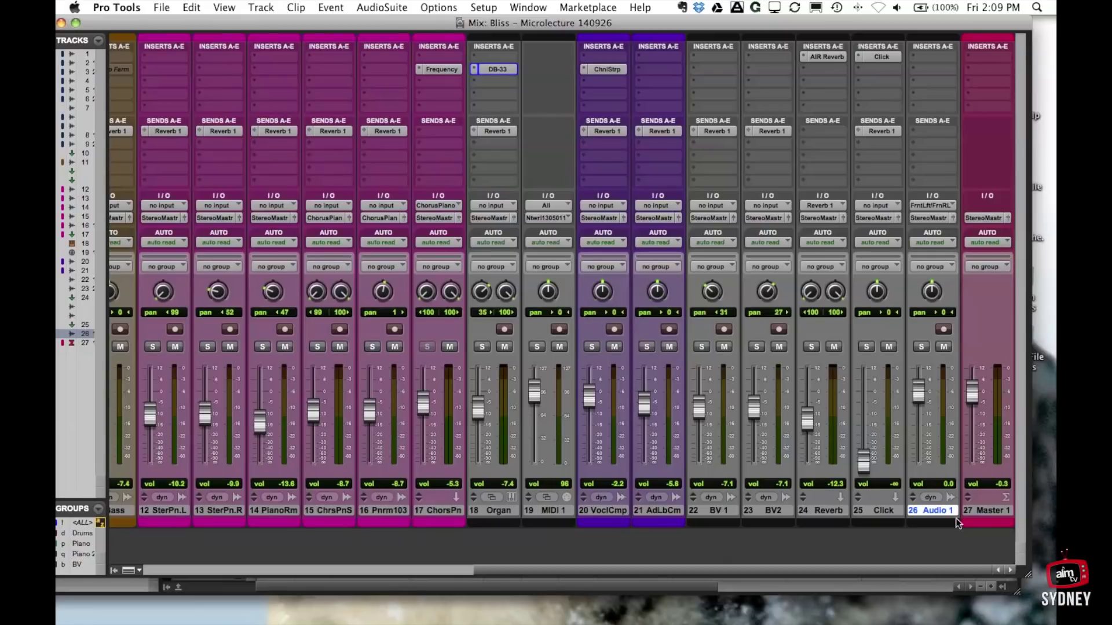
double_click(939, 512)
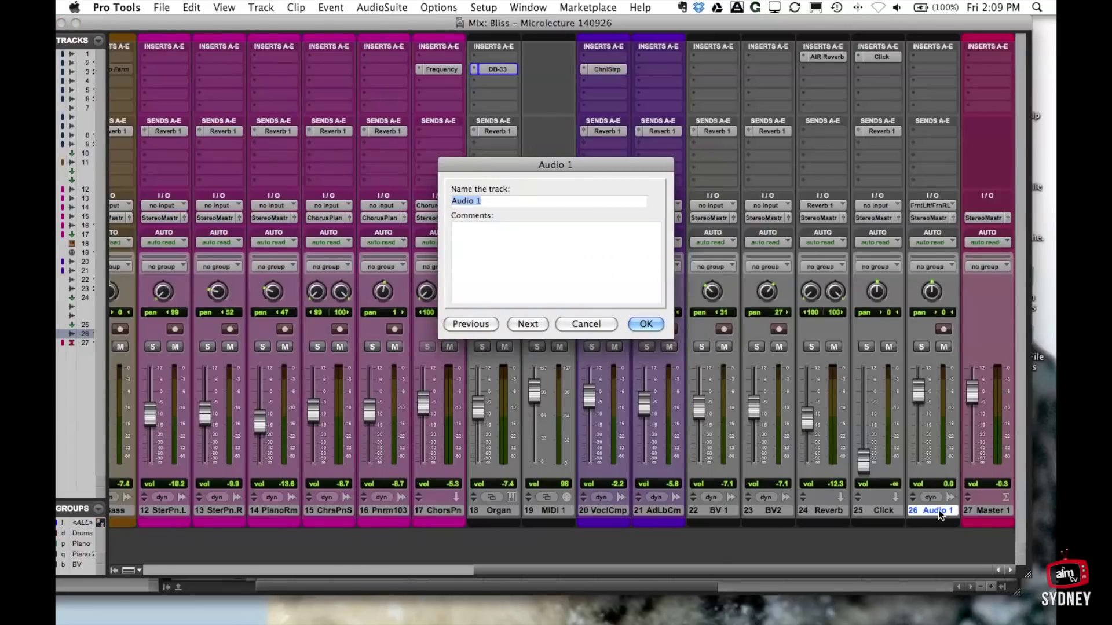
text(Voice Bv)
key(Return)
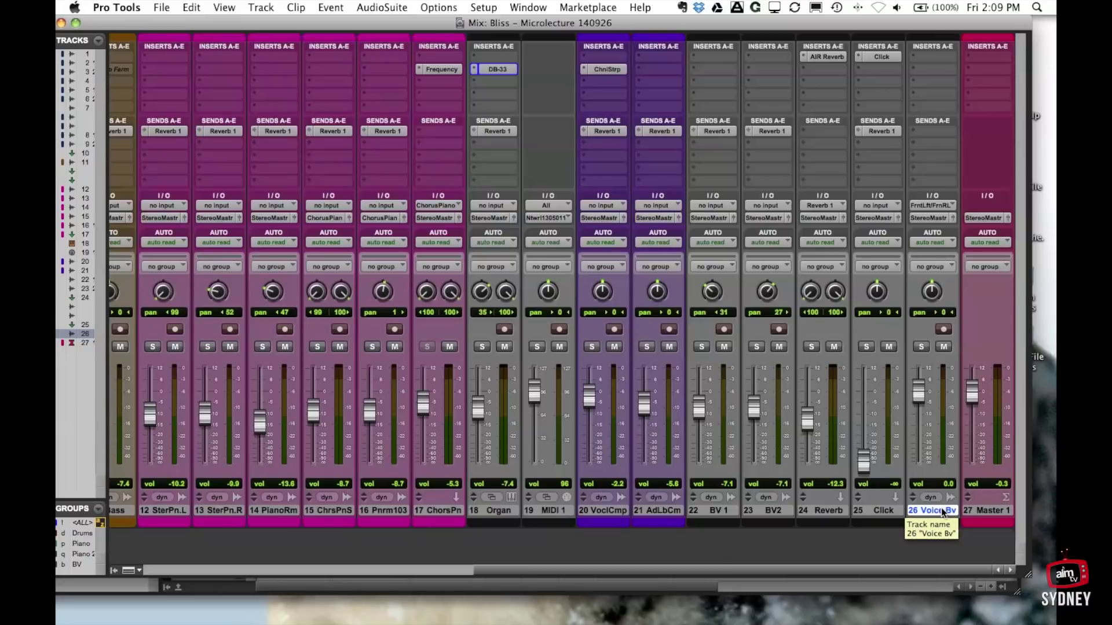
Delete the Voice Bv track from the session
click(883, 510)
click(935, 510)
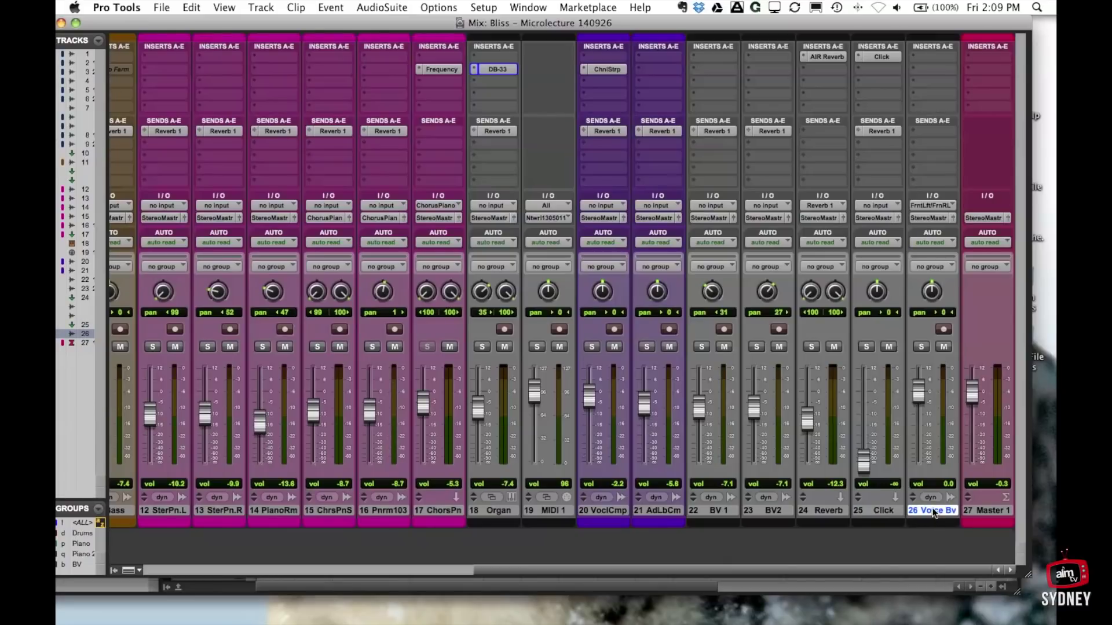
right_click(933, 513)
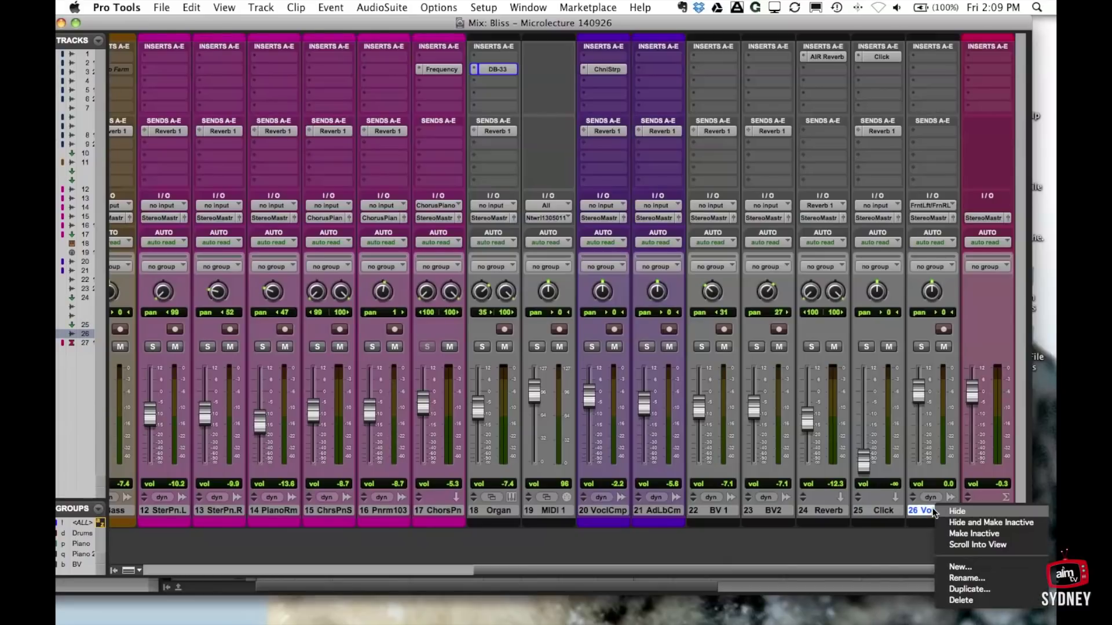
click(959, 602)
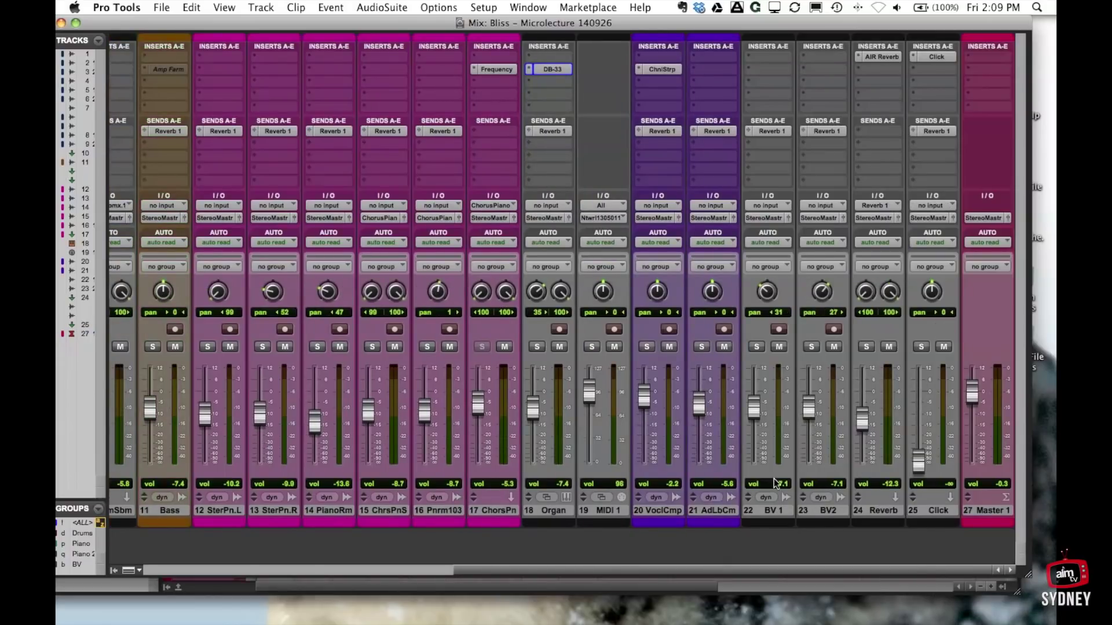
Delete the MIDI 1 track from the session
click(608, 513)
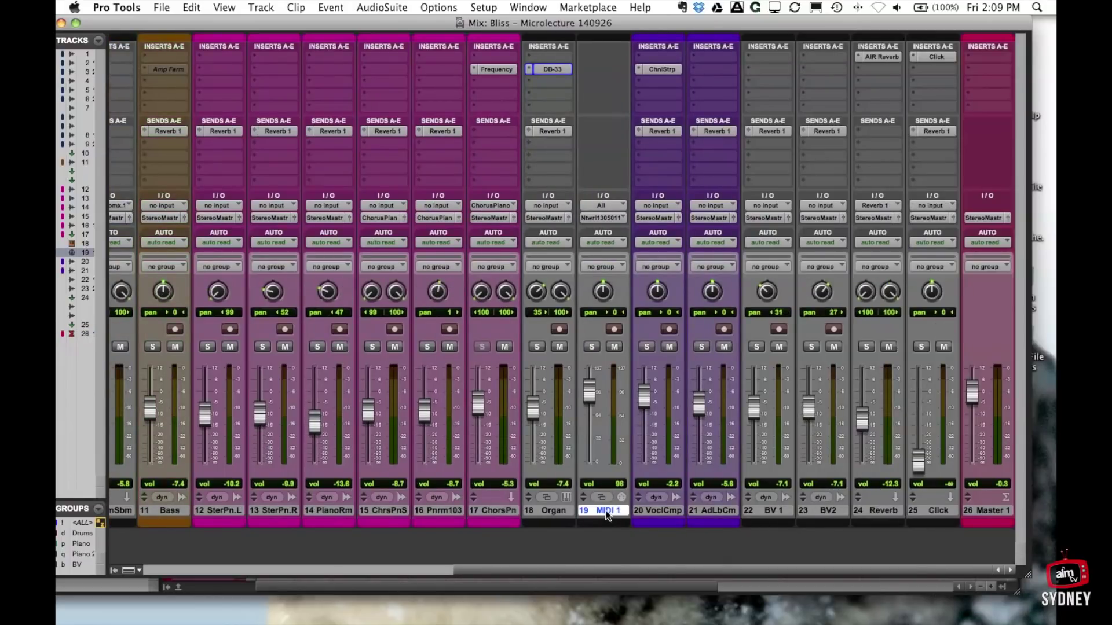
right_click(608, 513)
click(634, 590)
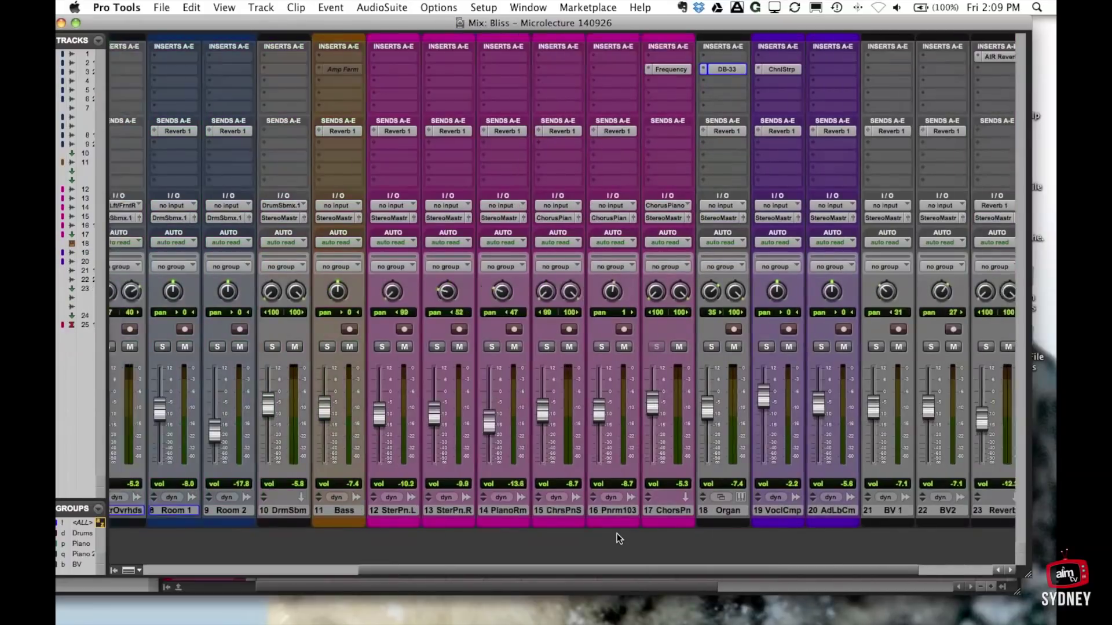
Select the StrOvrhds and Tom 2 channels together, and try single selections of Room 2 and DrmSbm
scroll(617, 533, left, 5)
scroll(617, 533, right, 5)
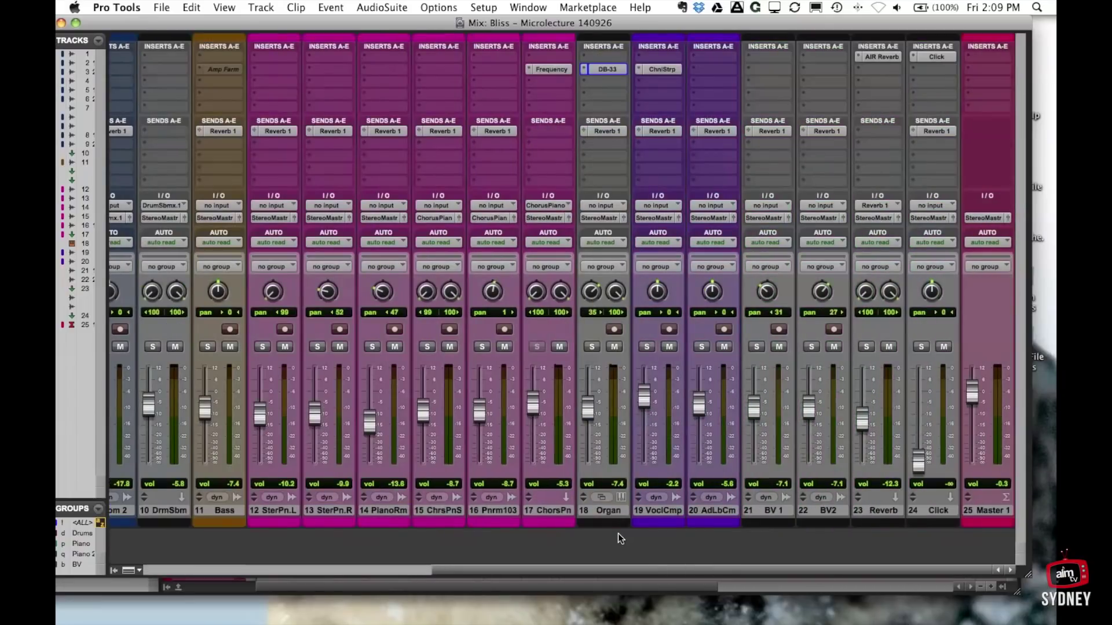
scroll(617, 533, left, 5)
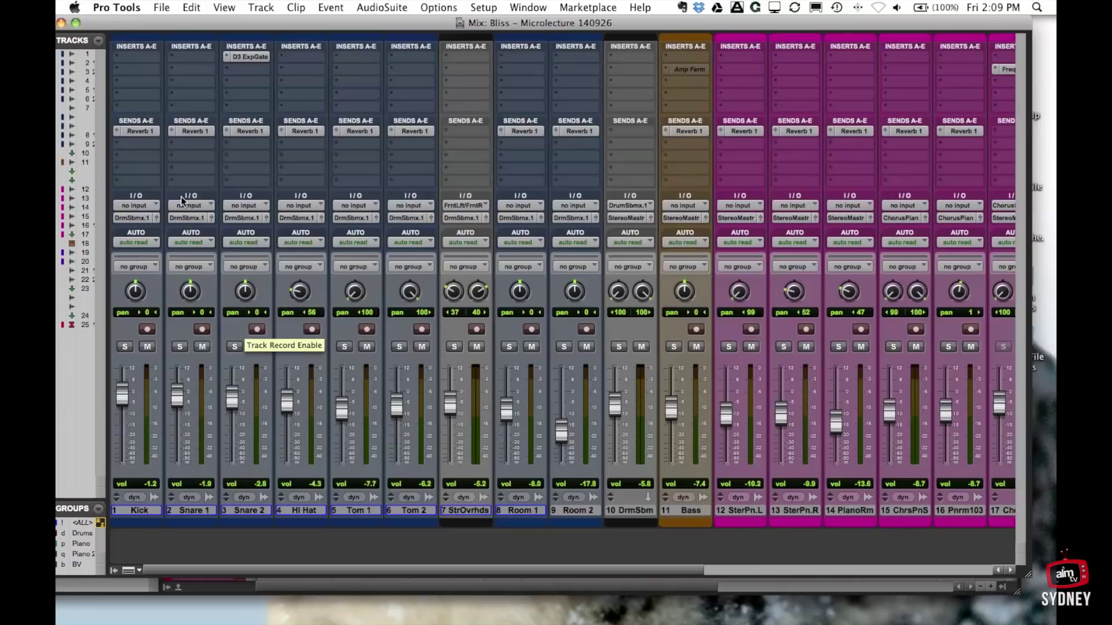
click(467, 512)
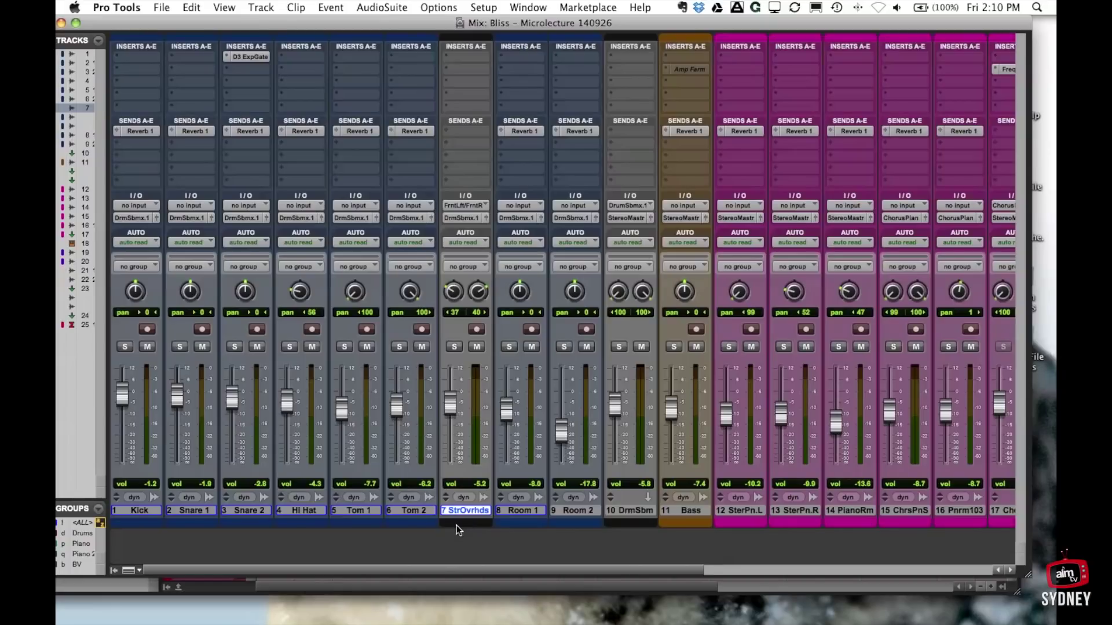
shift+click(412, 510)
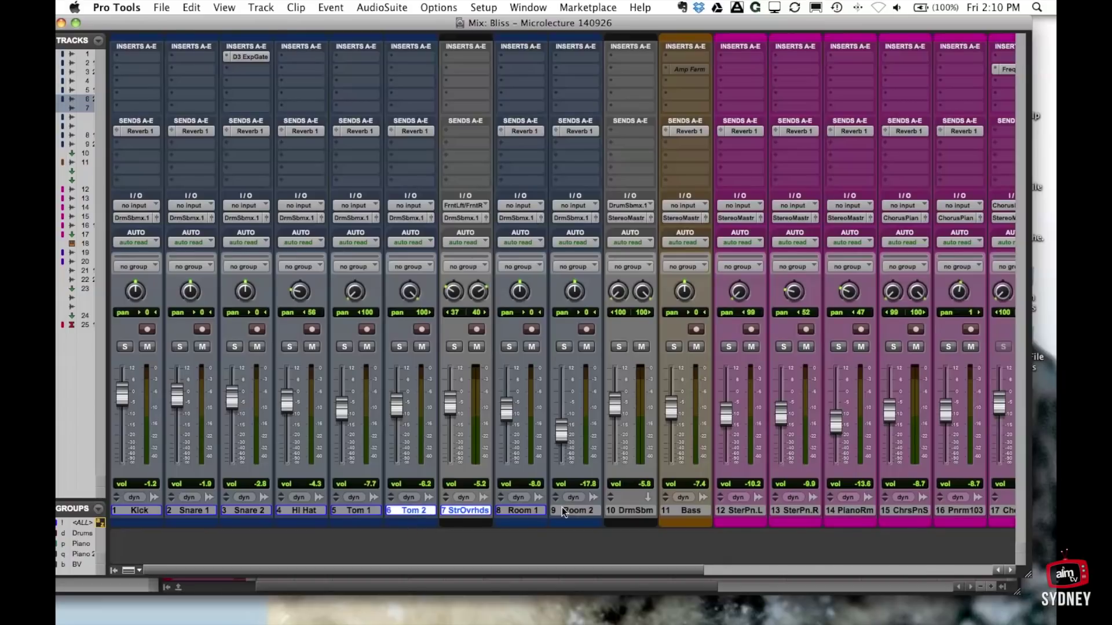
click(571, 510)
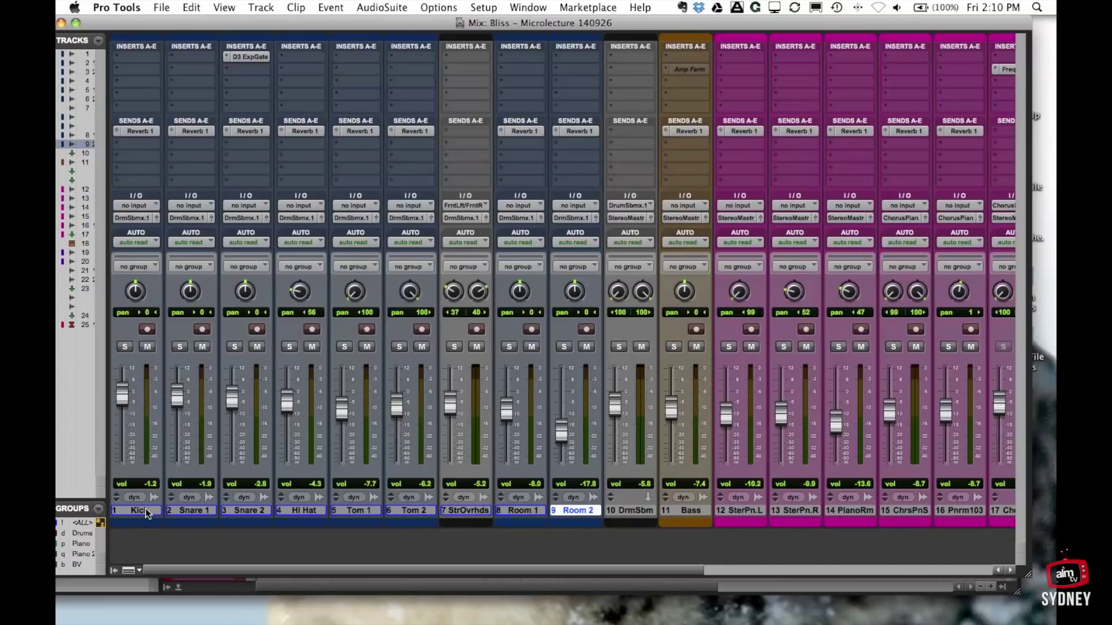
click(619, 511)
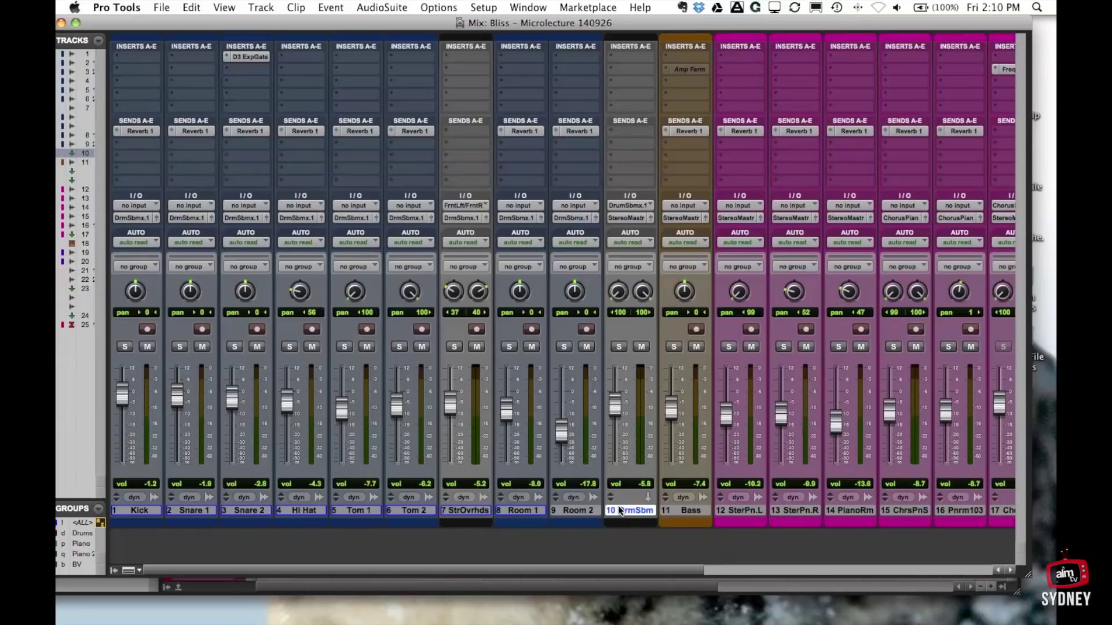
Select the drum channels from Kick through Room 2 and colour them bright green with the track colour palette
click(132, 512)
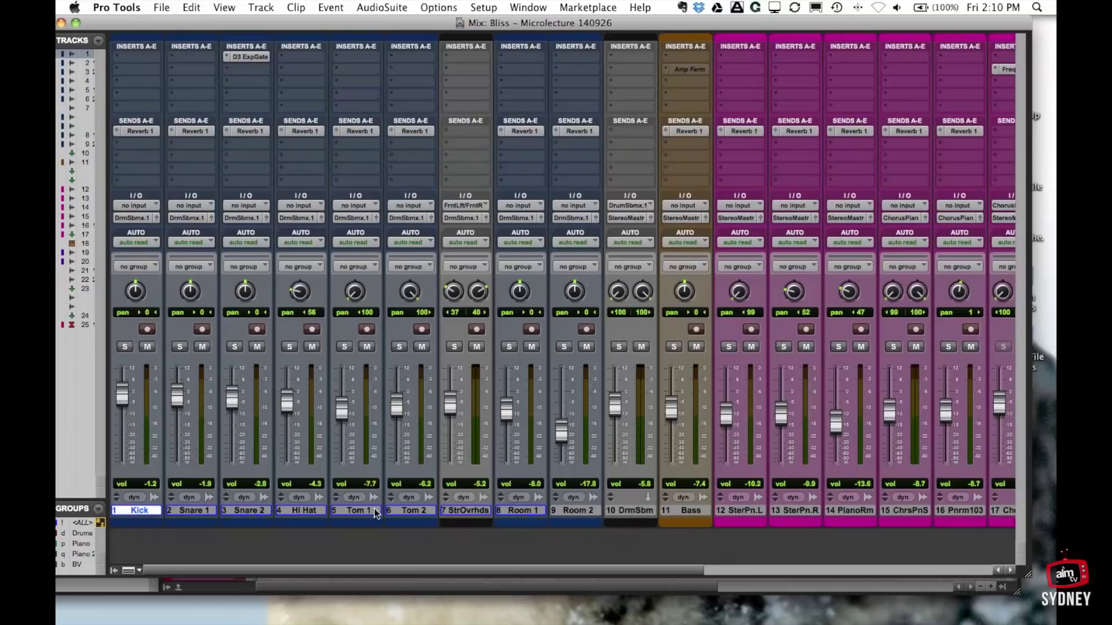
shift+click(576, 509)
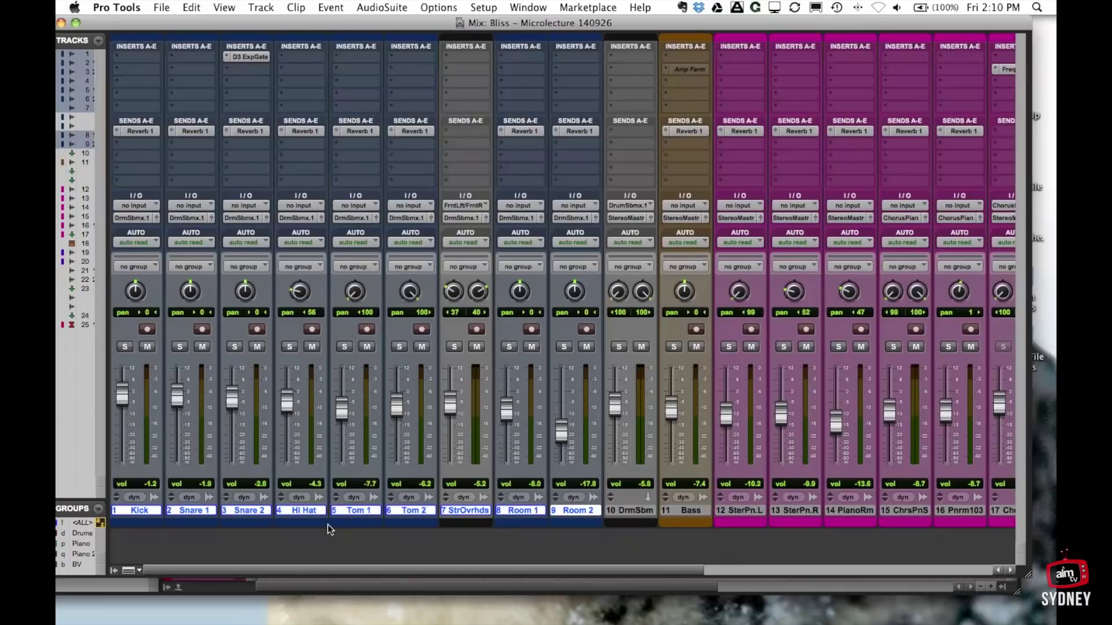
double_click(409, 524)
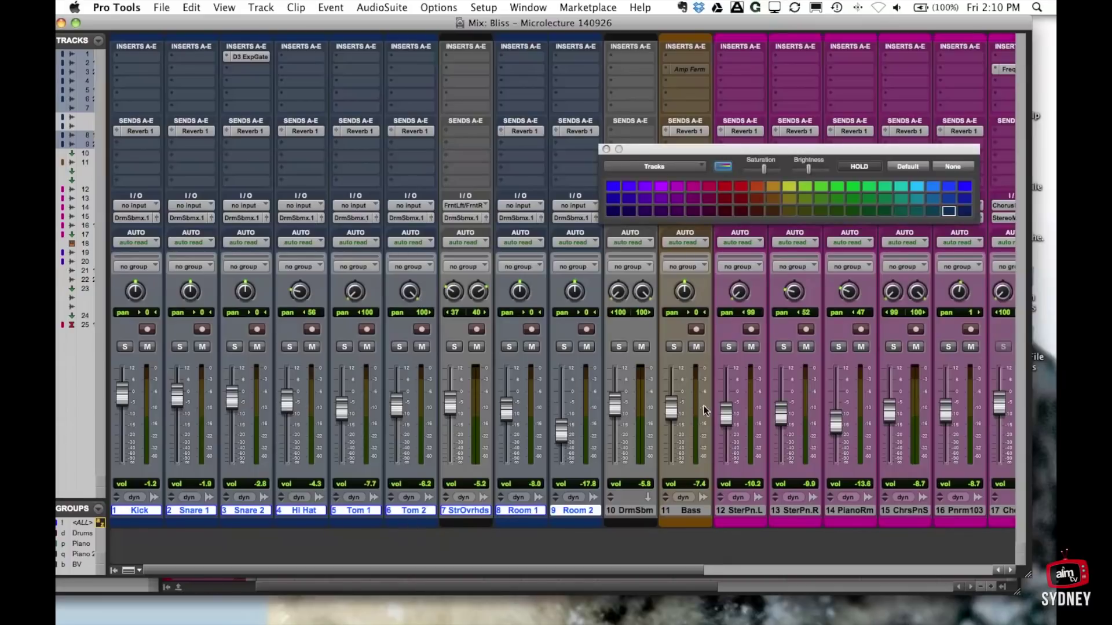
drag(725, 149, 395, 98)
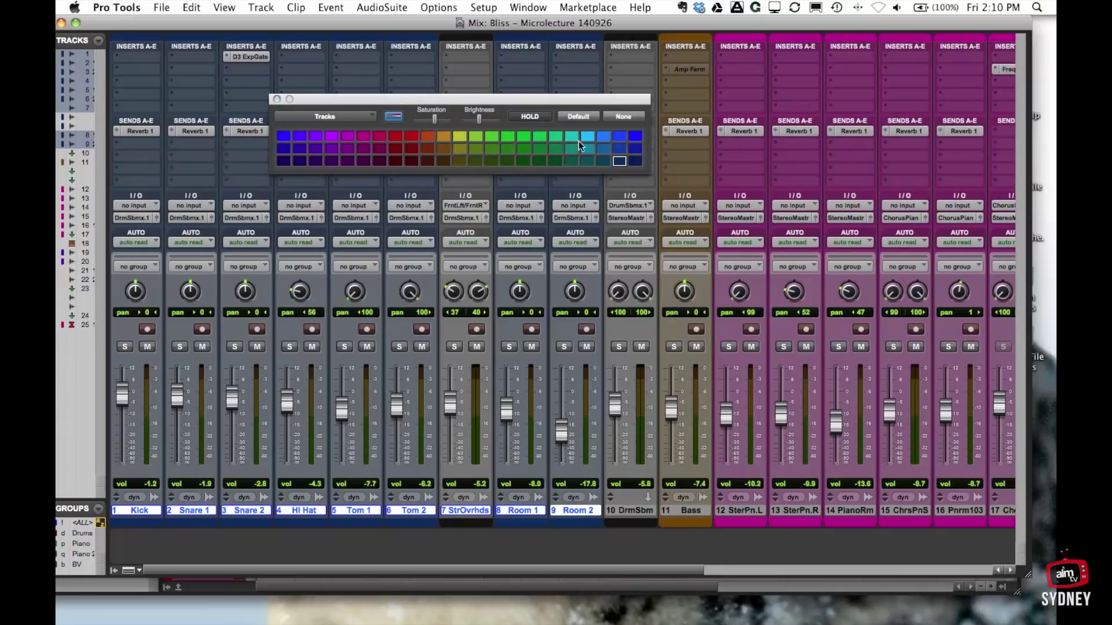
click(555, 137)
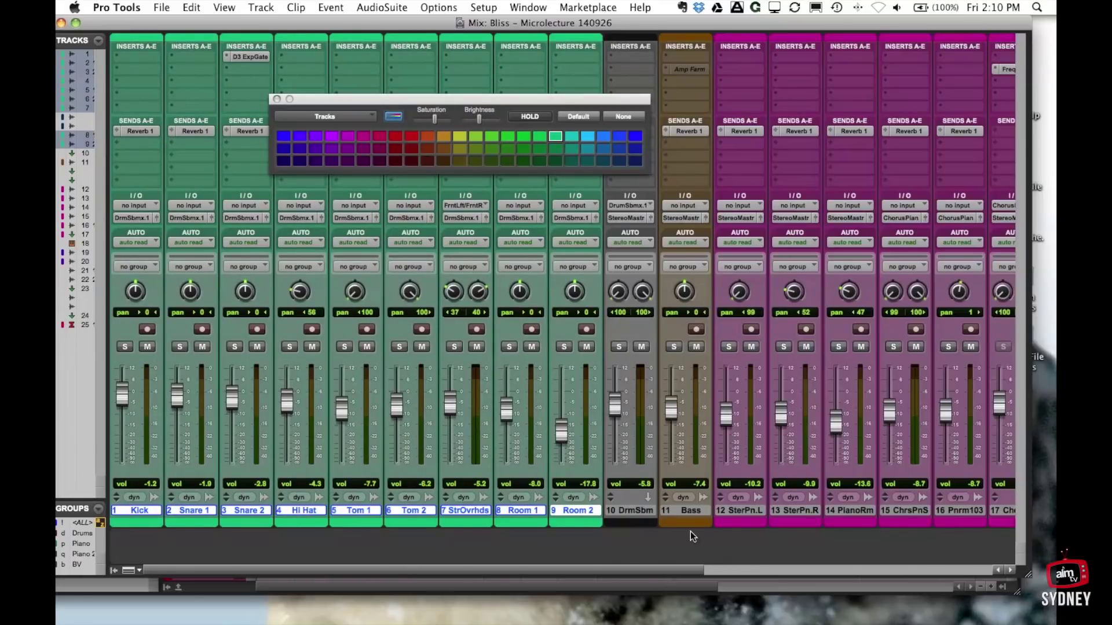
Add the DrmSbm channel to the drum selection, give it the same bright green and close the colour palette
shift+click(624, 509)
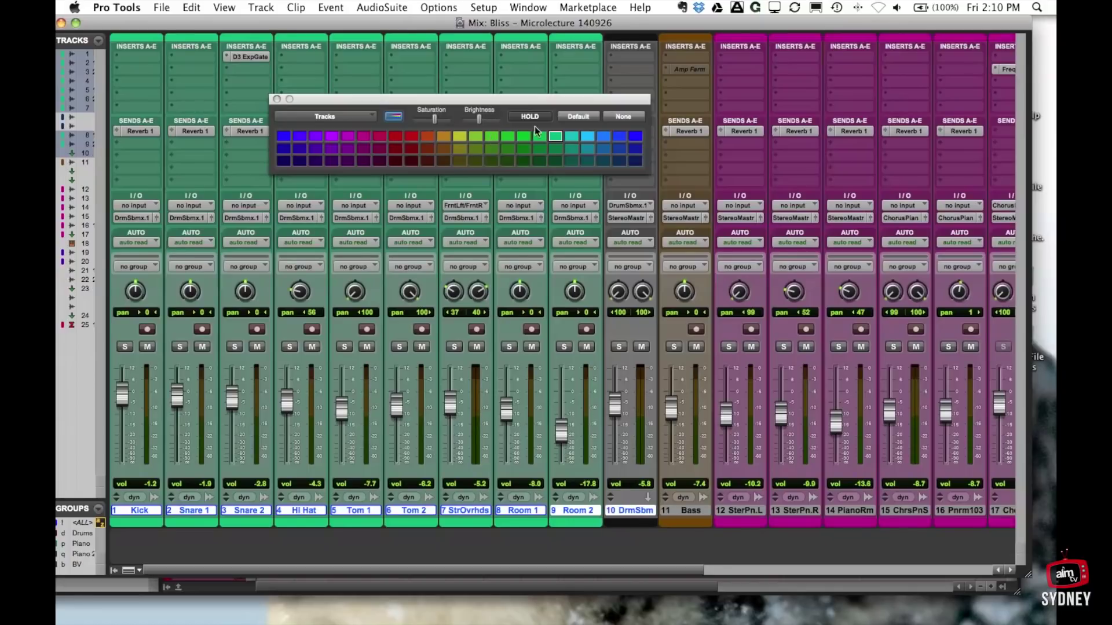
click(554, 136)
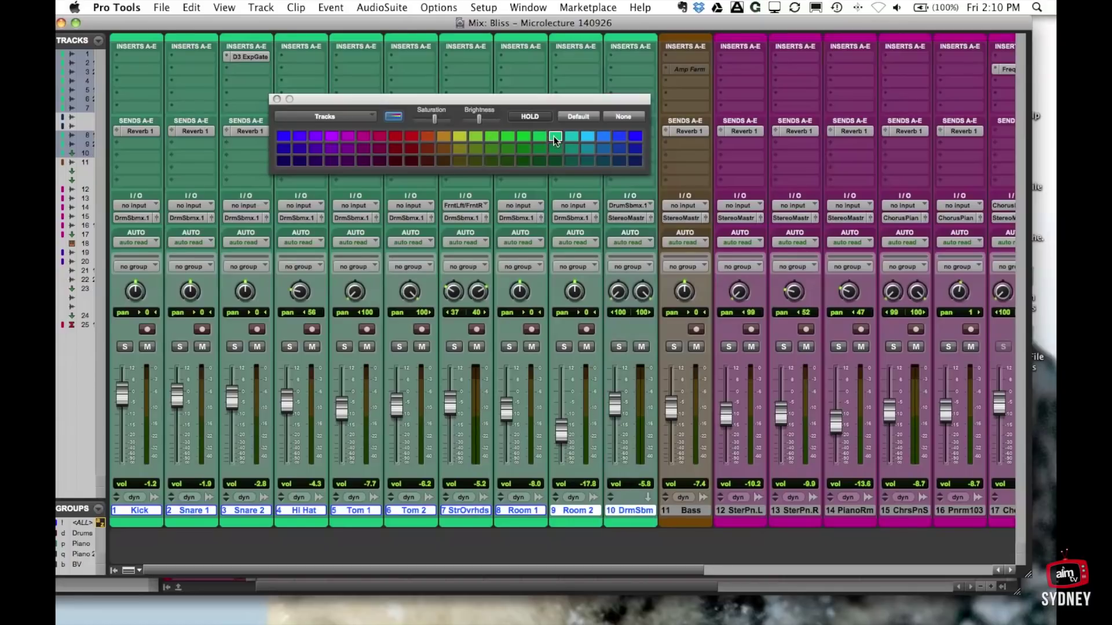
click(277, 99)
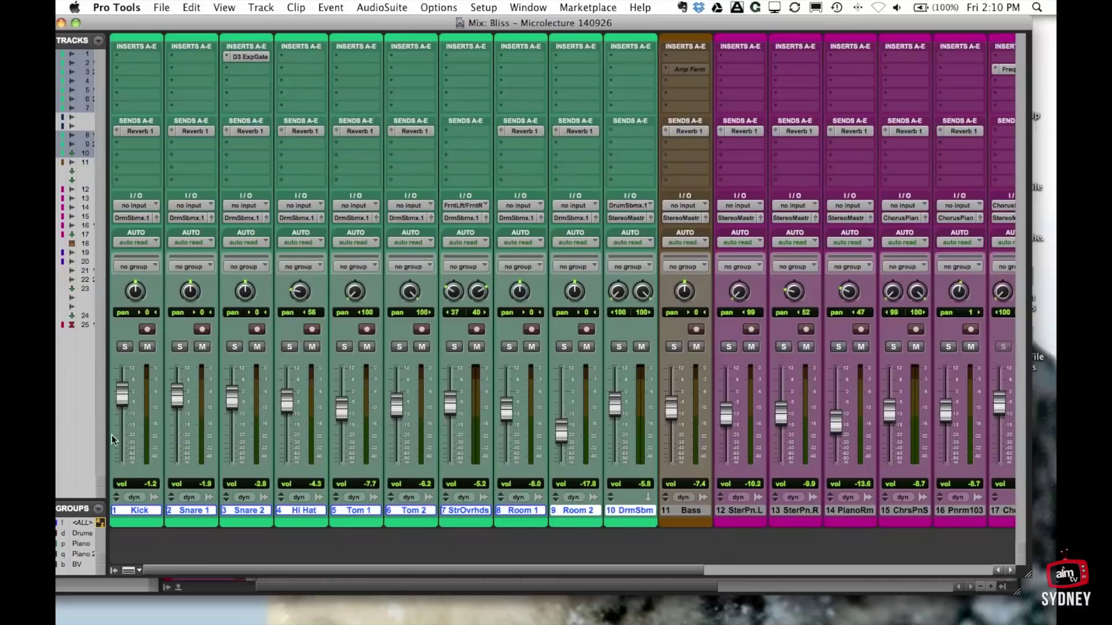
Select only the DrmSbm channel and raise its volume fader to about -0.3 dB
click(683, 508)
click(618, 512)
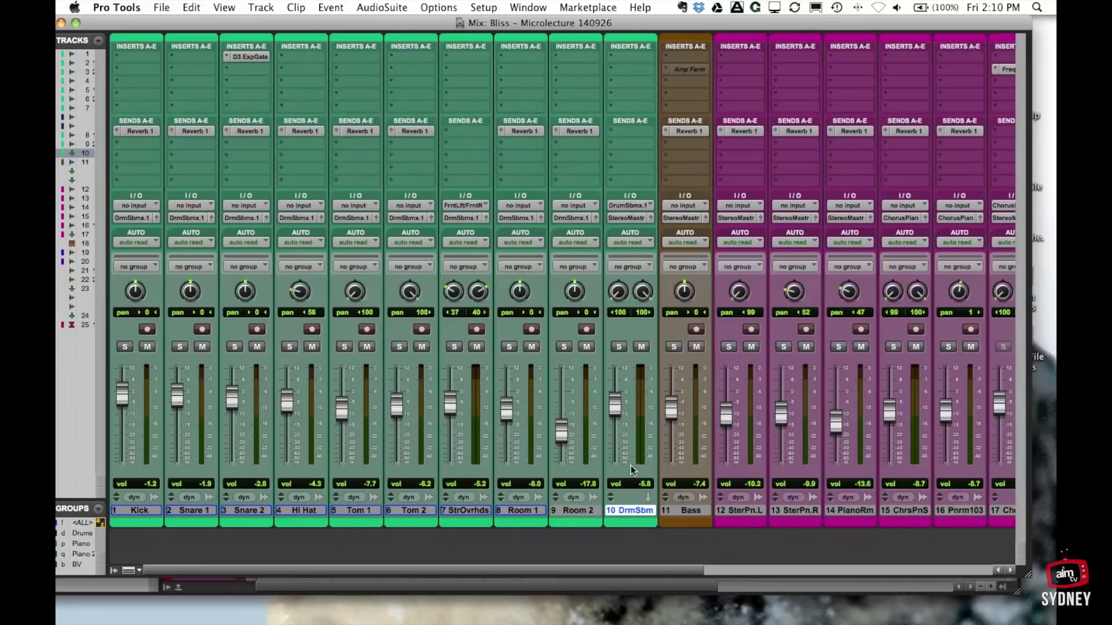
drag(615, 408, 615, 393)
Select the BV 1 and BV2 channels and colour both dark blue with the track colour palette
scroll(621, 477, right, 3)
scroll(559, 495, right, 6)
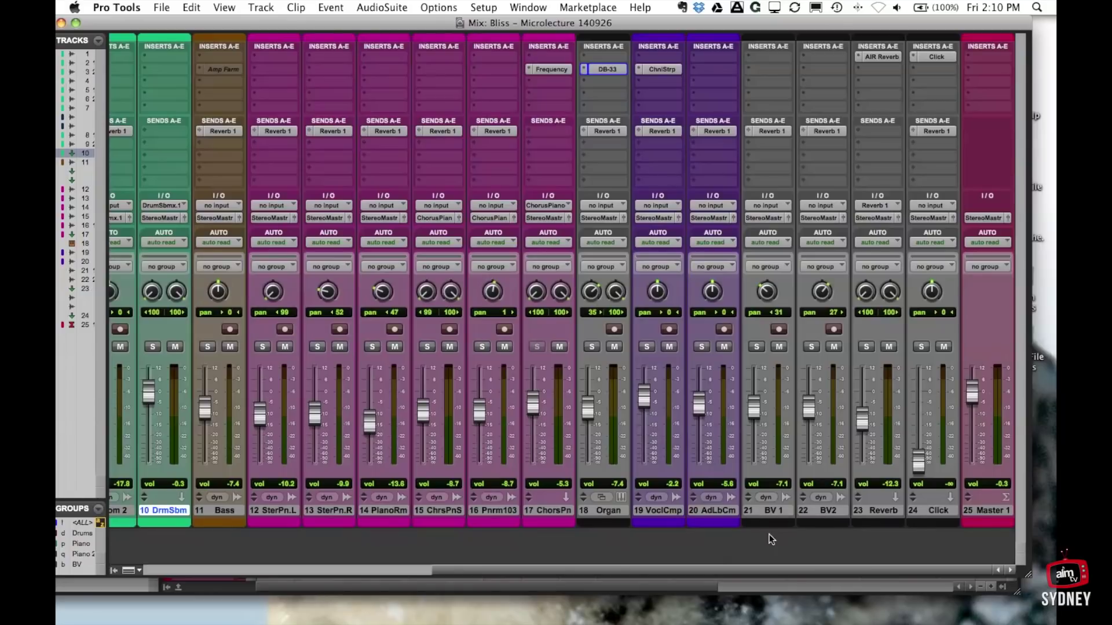
click(763, 512)
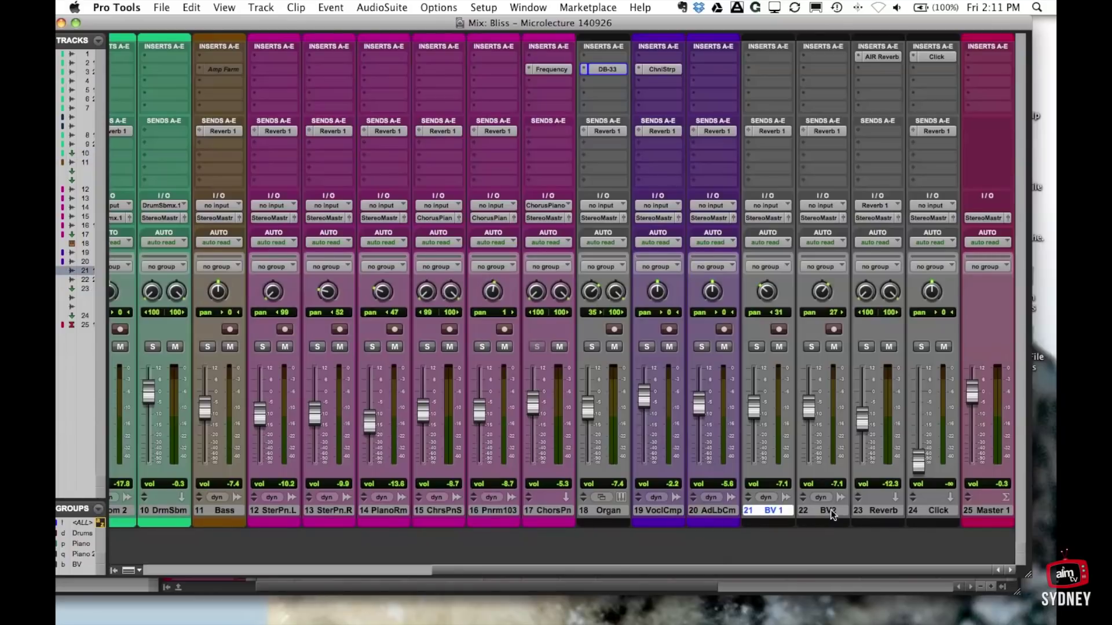
shift+click(833, 513)
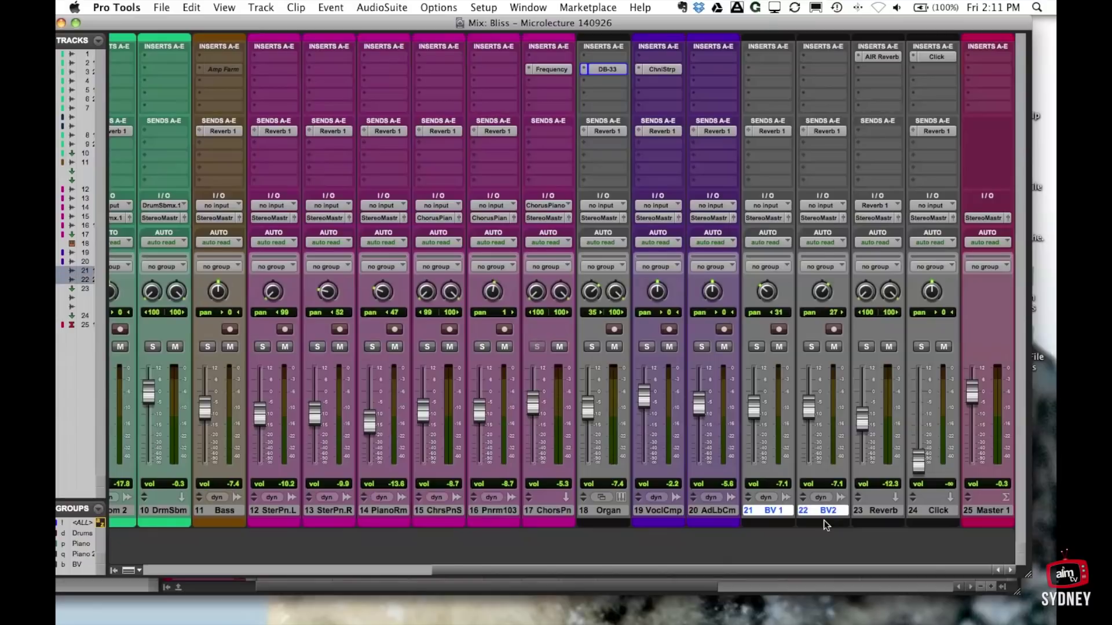
double_click(816, 523)
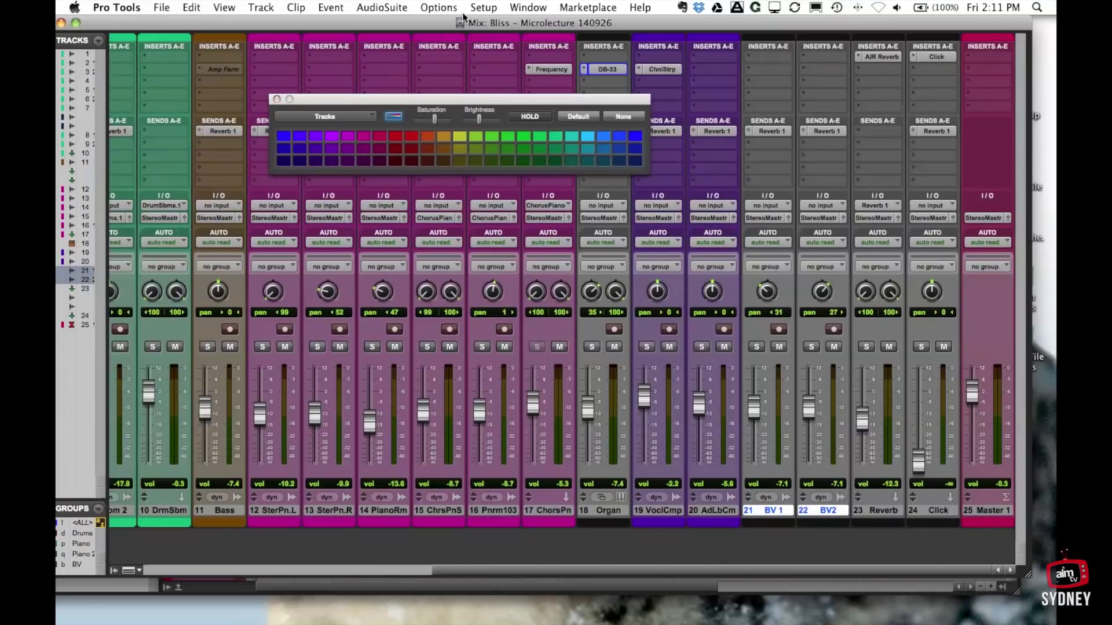
click(620, 162)
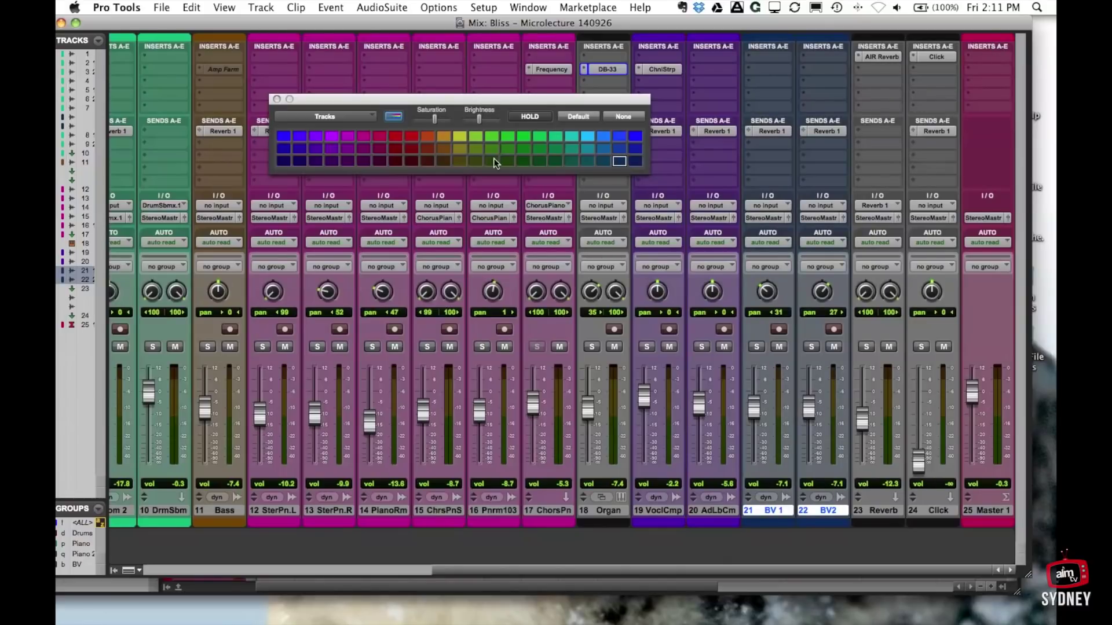
click(276, 99)
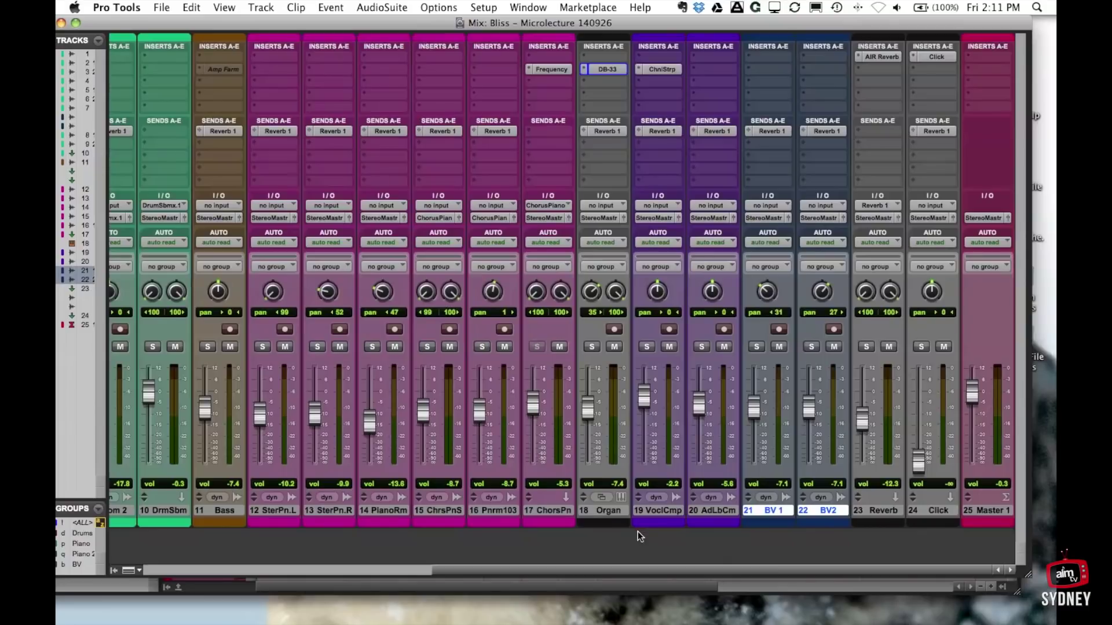
Colour the Organ channel orange with the track colour palette
double_click(601, 519)
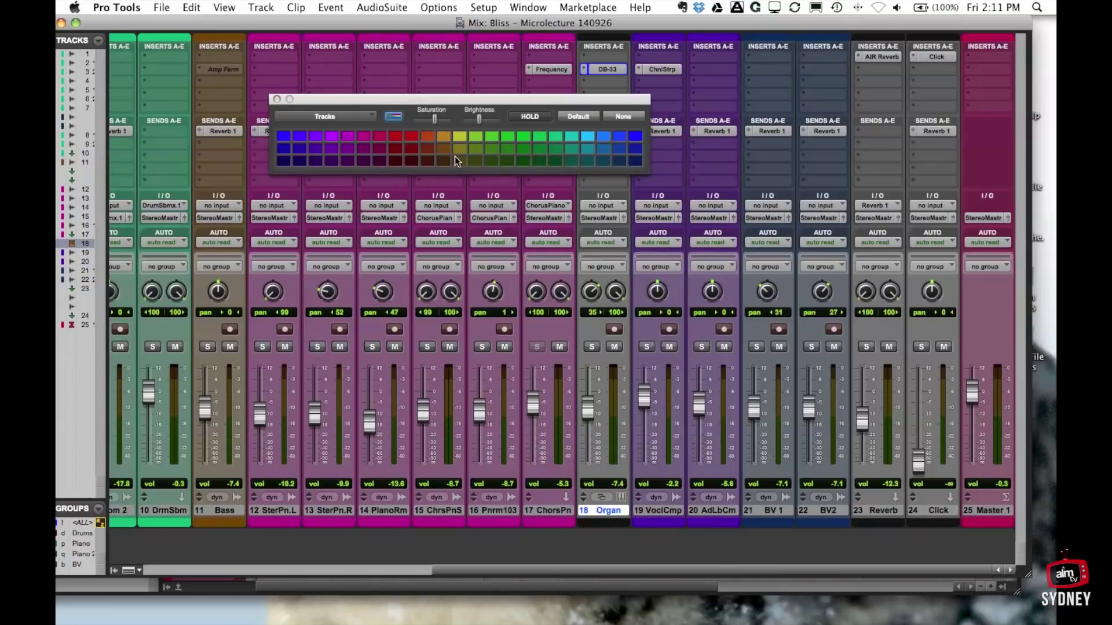
click(428, 135)
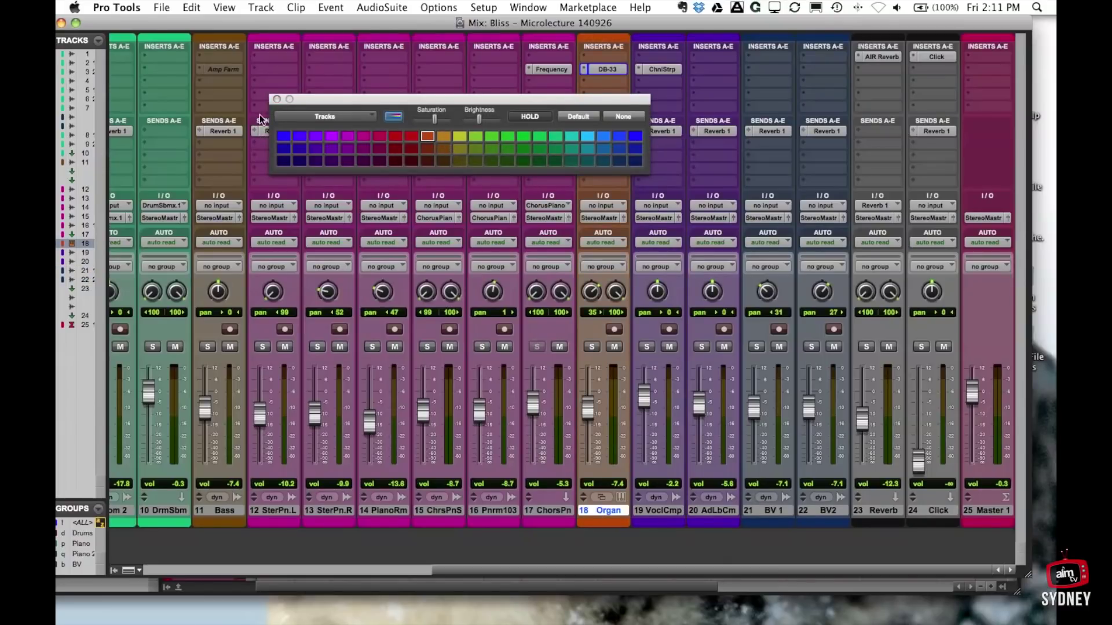
click(276, 99)
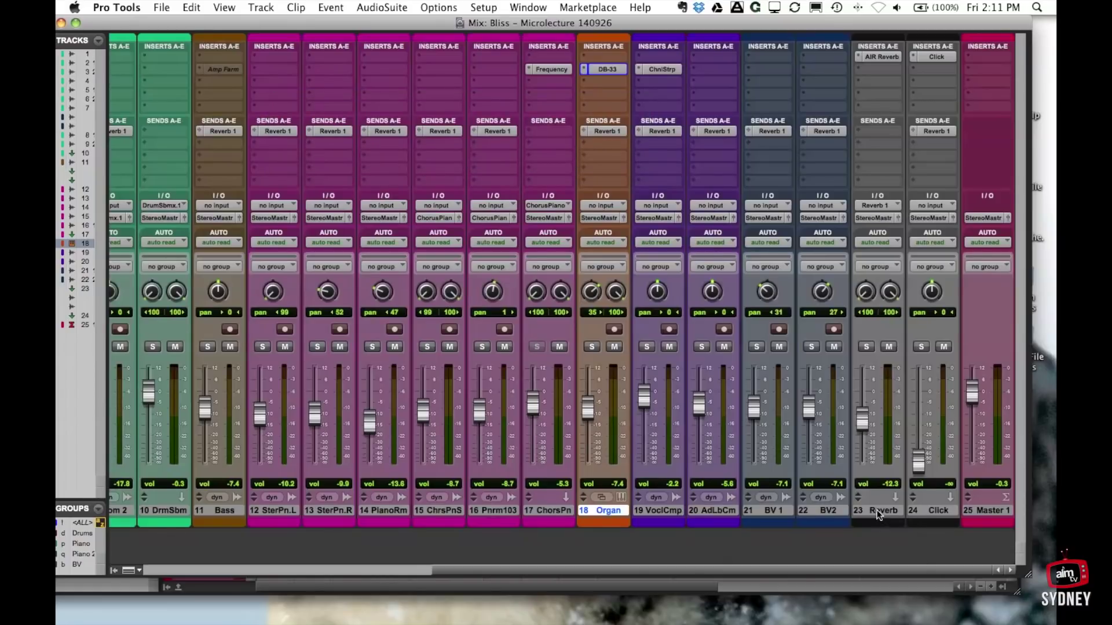
Select the Reverb and Click channels together and colour them dark magenta with the track colour palette
click(879, 512)
shift+click(936, 512)
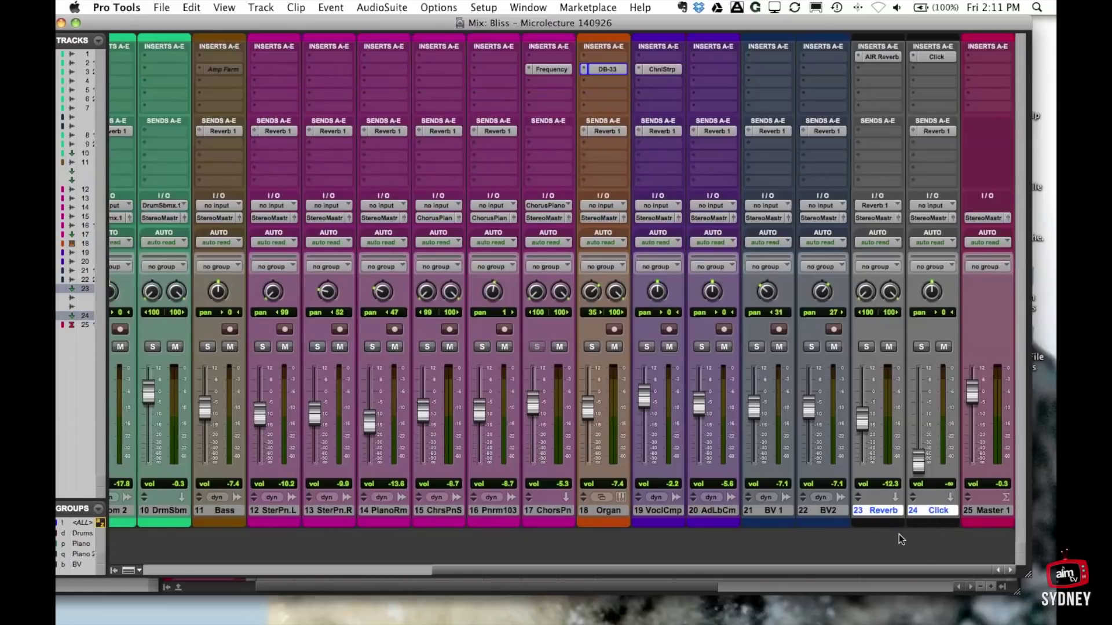
double_click(874, 523)
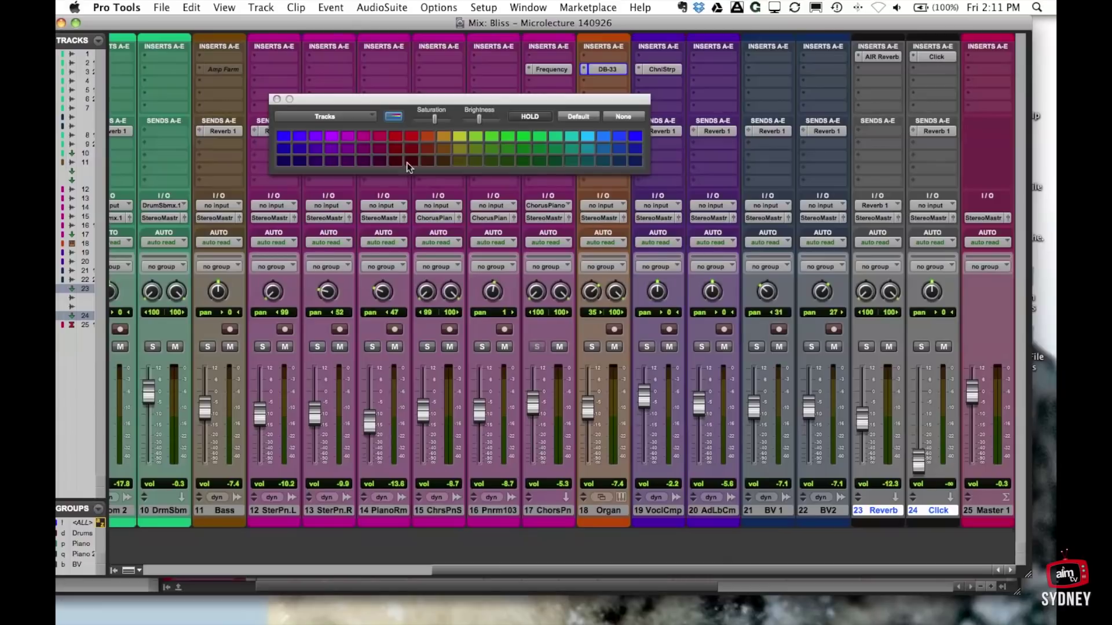
click(367, 151)
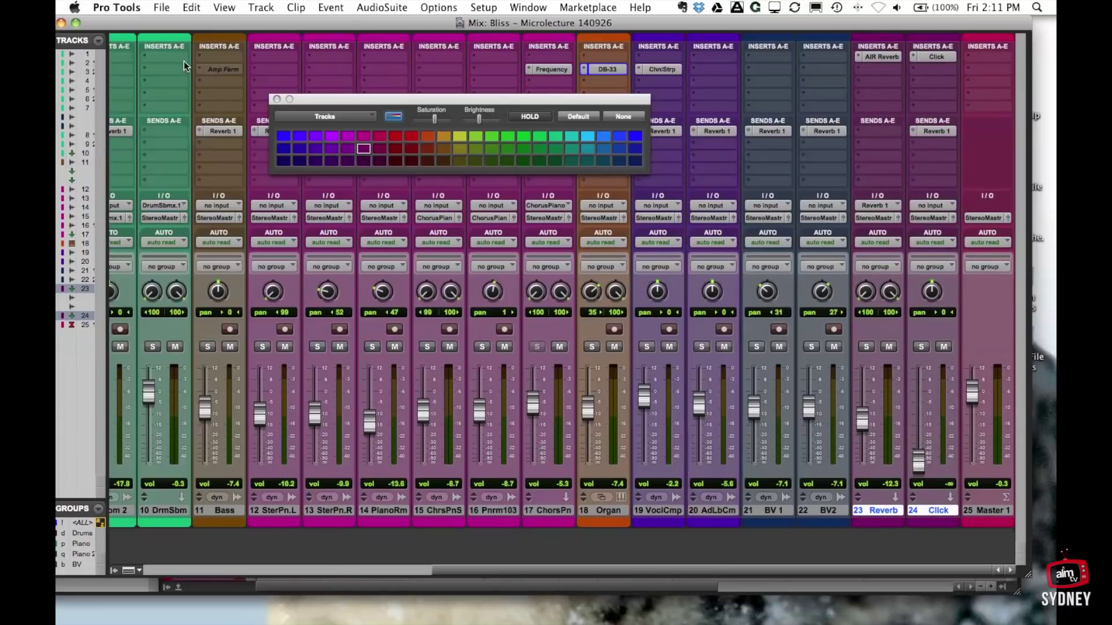
click(275, 99)
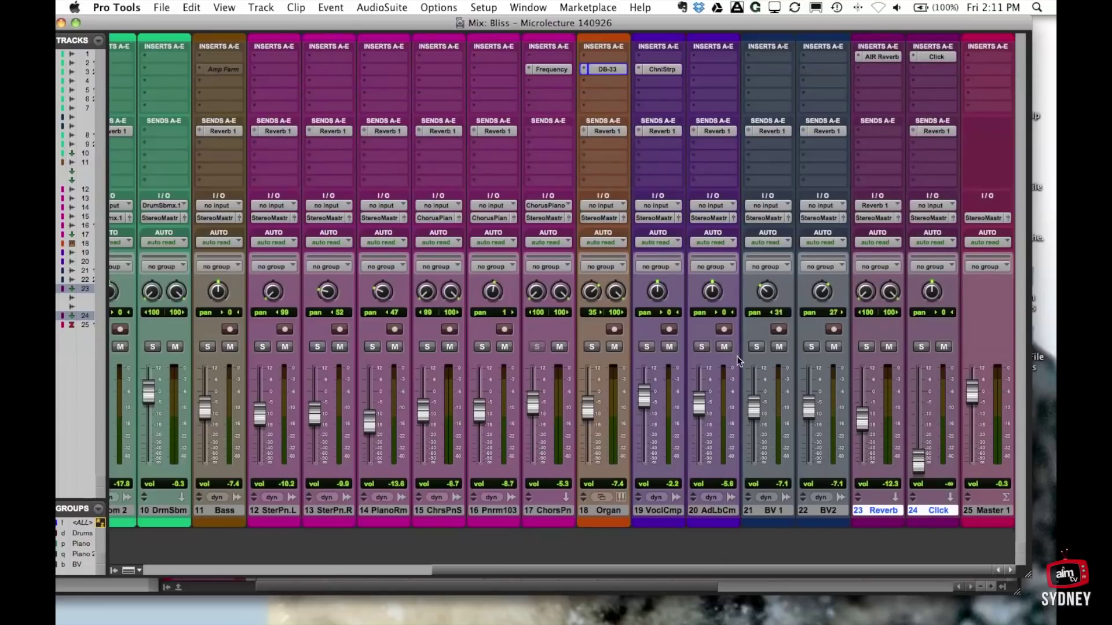
Review the recoloured channel strips and reposition the Mix window so its track and group lists are fully in view
scroll(738, 363, left, 10)
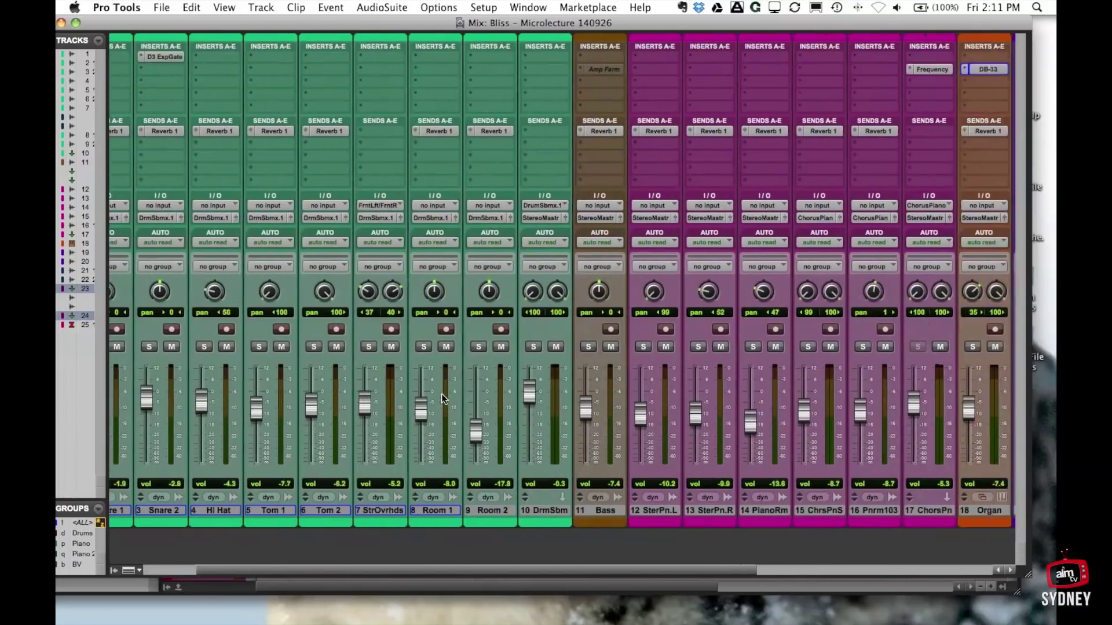
scroll(449, 398, right, 10)
scroll(632, 458, left, 1)
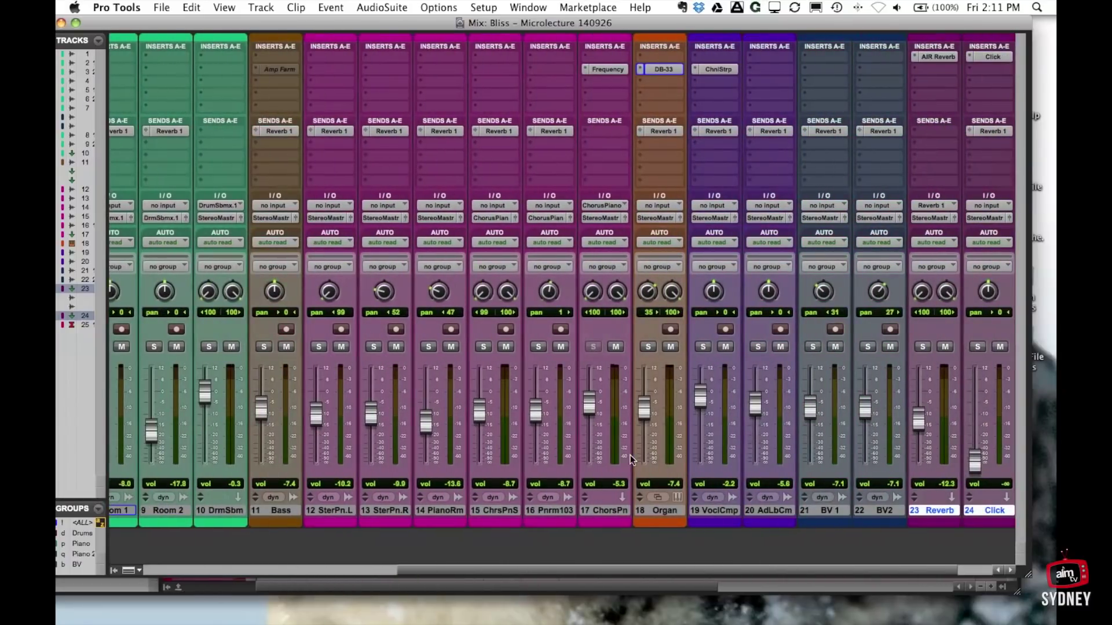
drag(253, 29, 283, 16)
scroll(458, 352, right, 1)
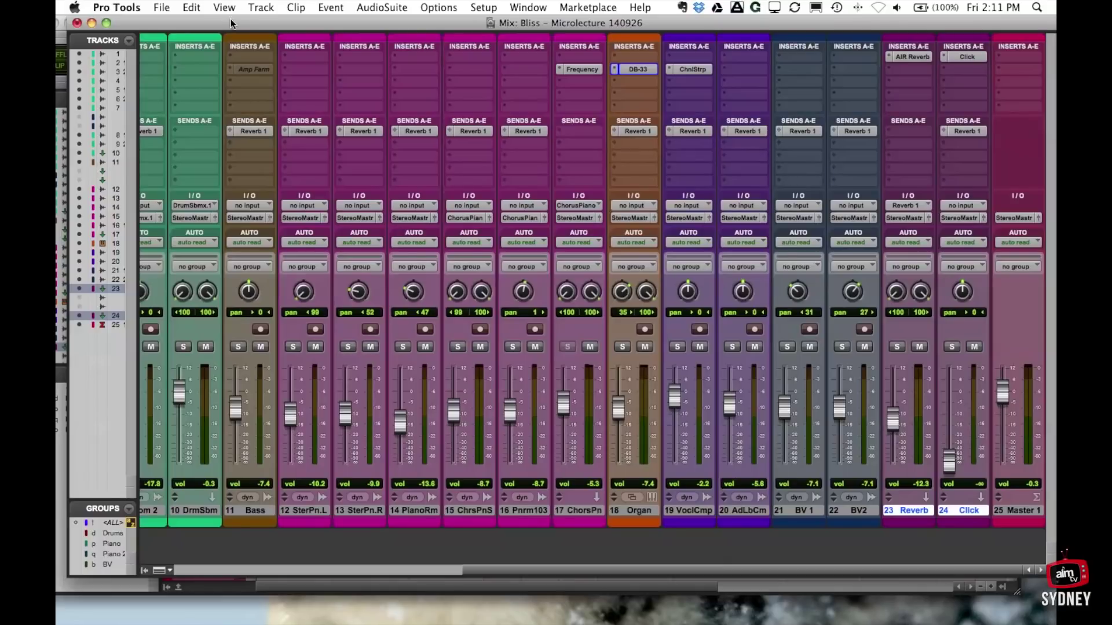
drag(233, 20, 233, 21)
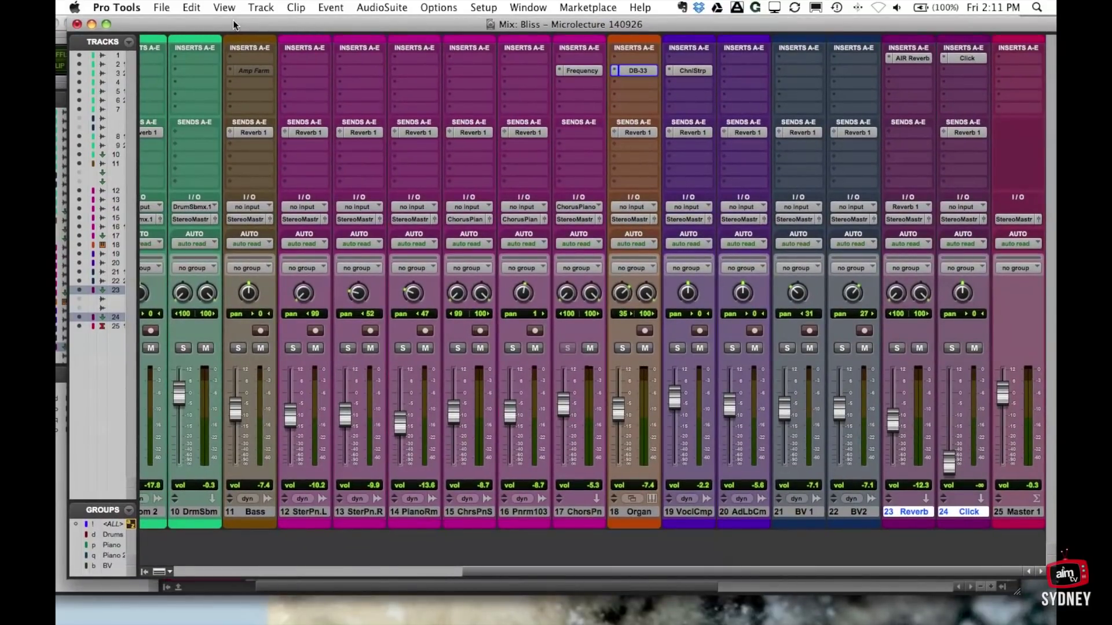